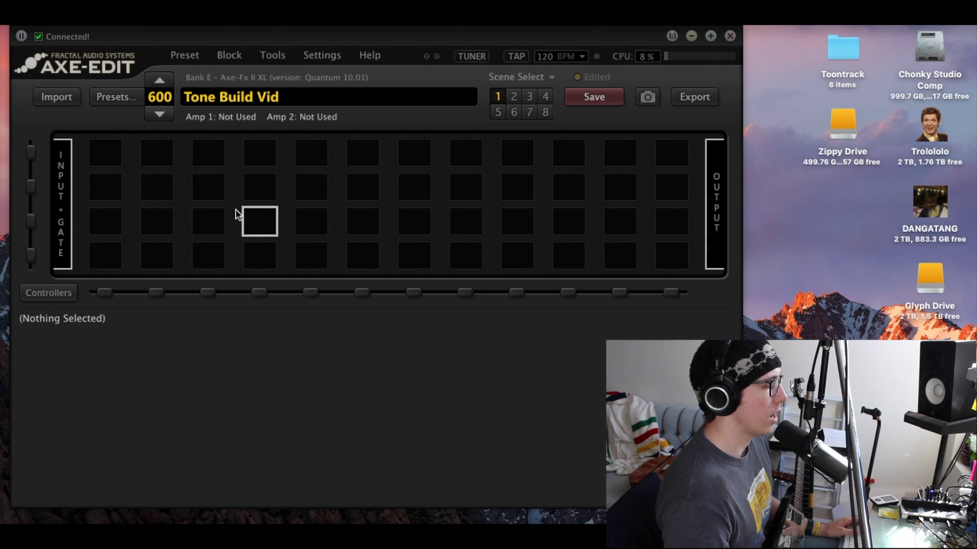
# Wire row 2 from its first cell to the output, save, and select the input gate
pyautogui.click(107, 192)
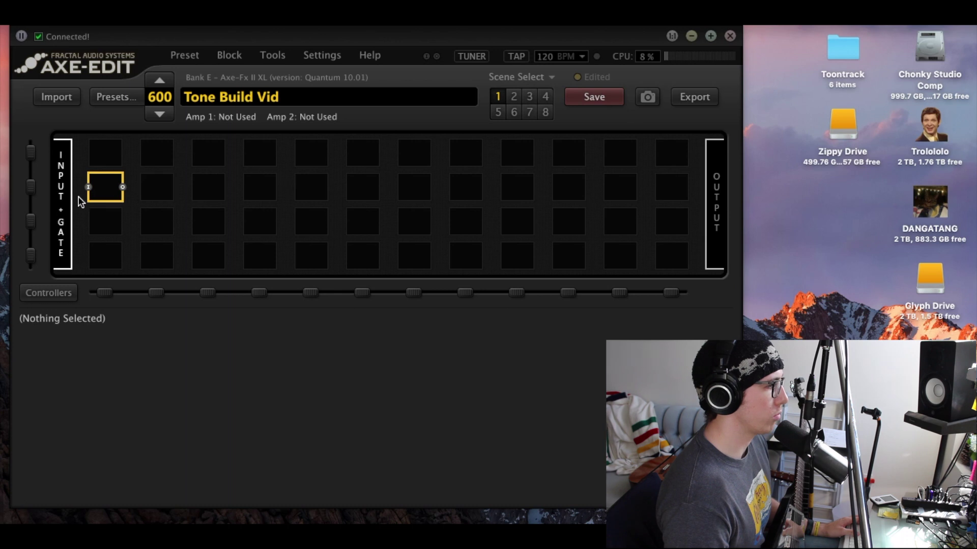
pyautogui.moveTo(123, 187); pyautogui.dragTo(121, 187)
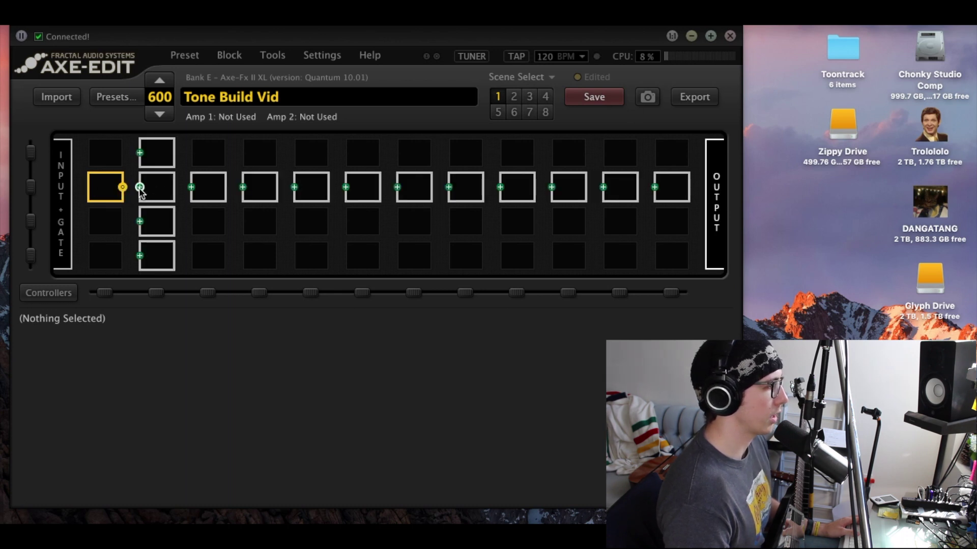
pyautogui.click(655, 187)
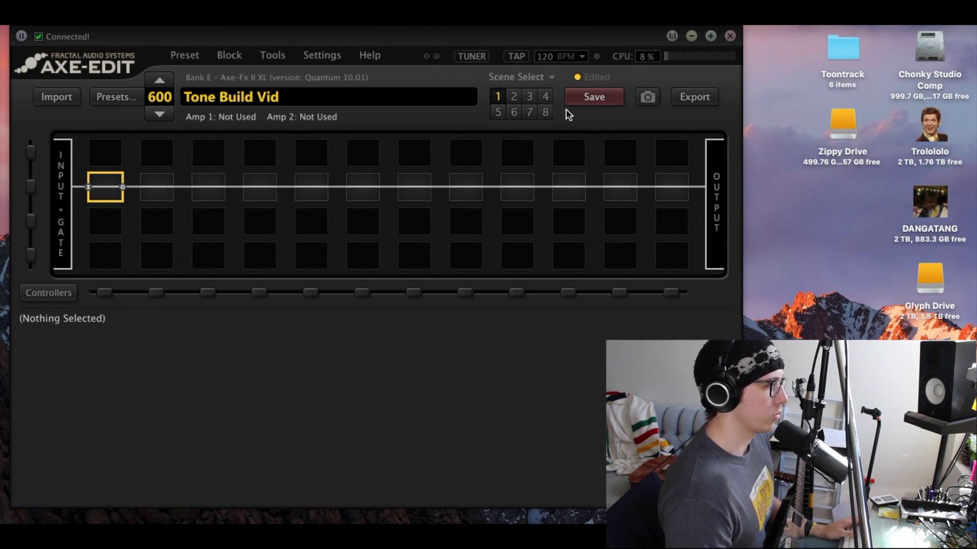
pyautogui.click(594, 96)
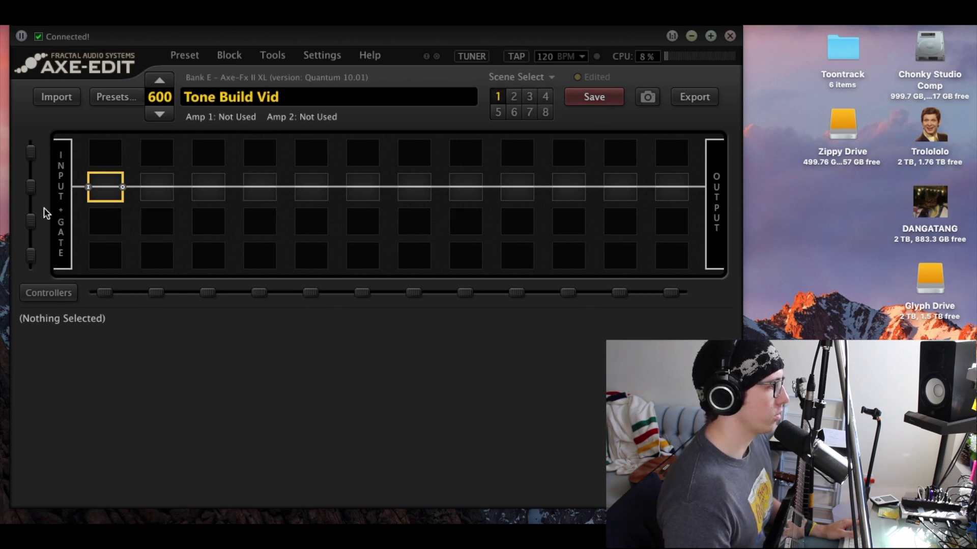
pyautogui.click(61, 217)
# Raise the input gate threshold to about -69 dB and ratio to 2.15, then save
pyautogui.moveTo(198, 374); pyautogui.dragTo(202, 318)
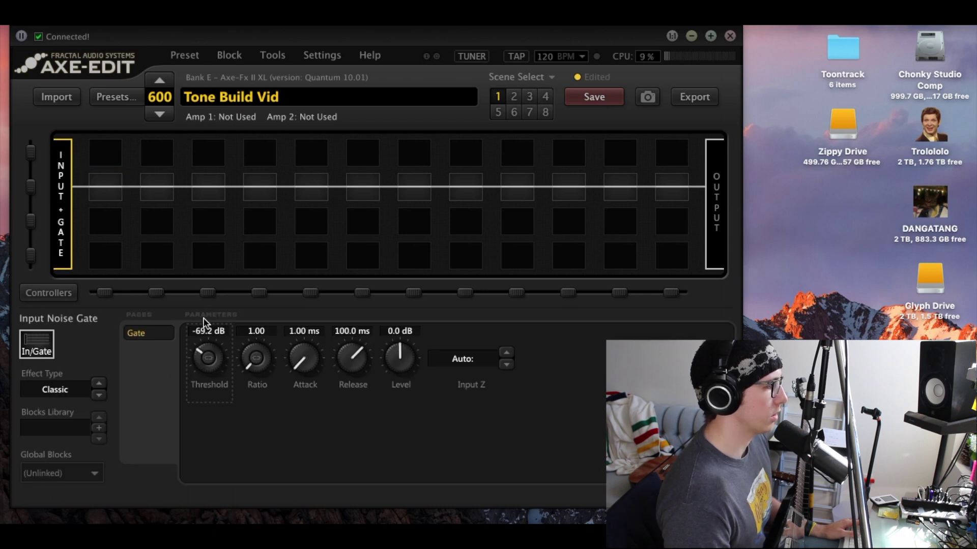
pyautogui.moveTo(257, 367); pyautogui.dragTo(268, 273)
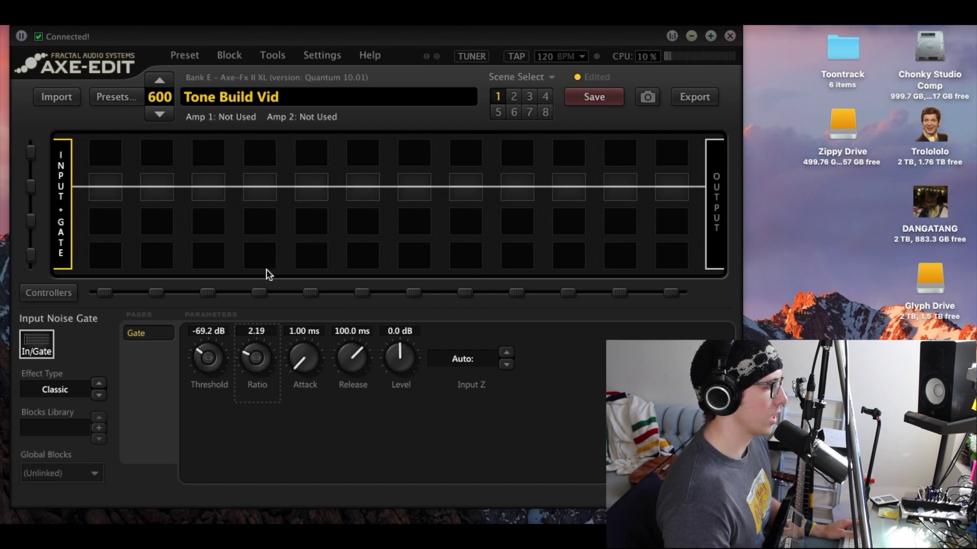
pyautogui.click(600, 98)
pyautogui.click(259, 196)
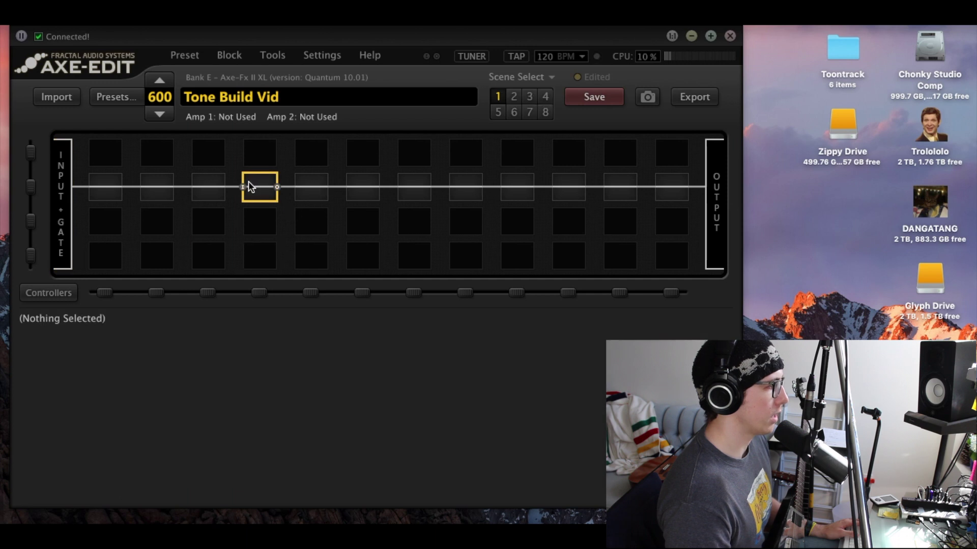
# Insert Amp 1 into the fourth cell, keeping the Brit 800 Mod model
pyautogui.rightClick(262, 186)
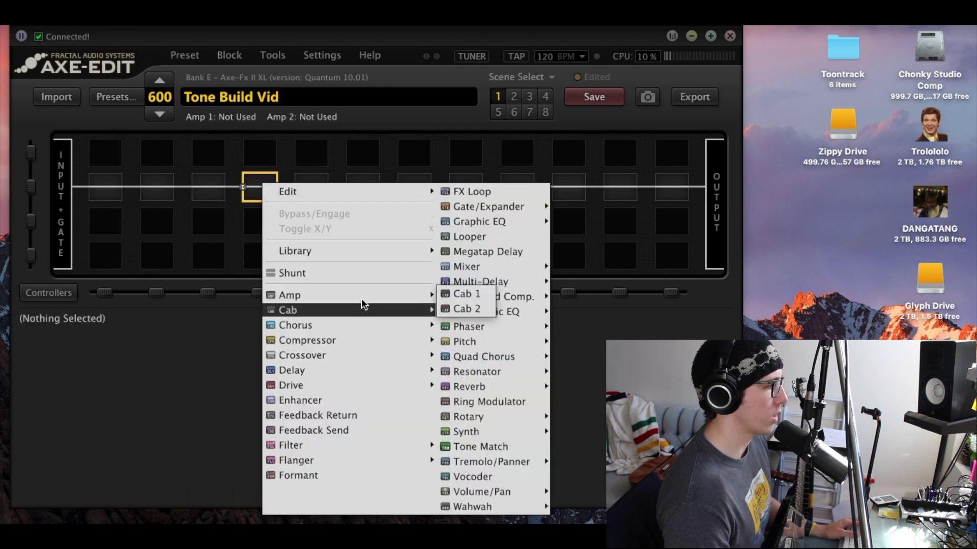
pyautogui.moveTo(363, 300)
pyautogui.click(468, 280)
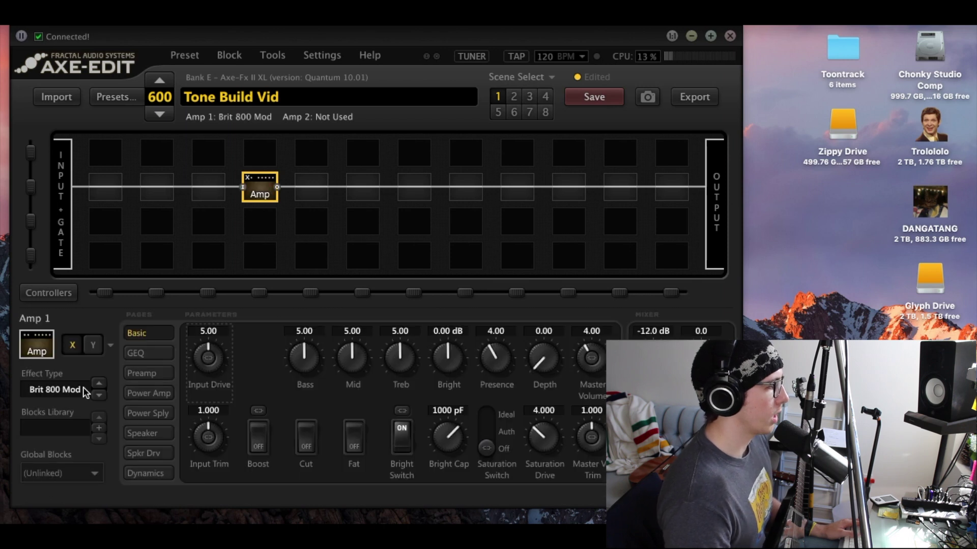
pyautogui.click(66, 389)
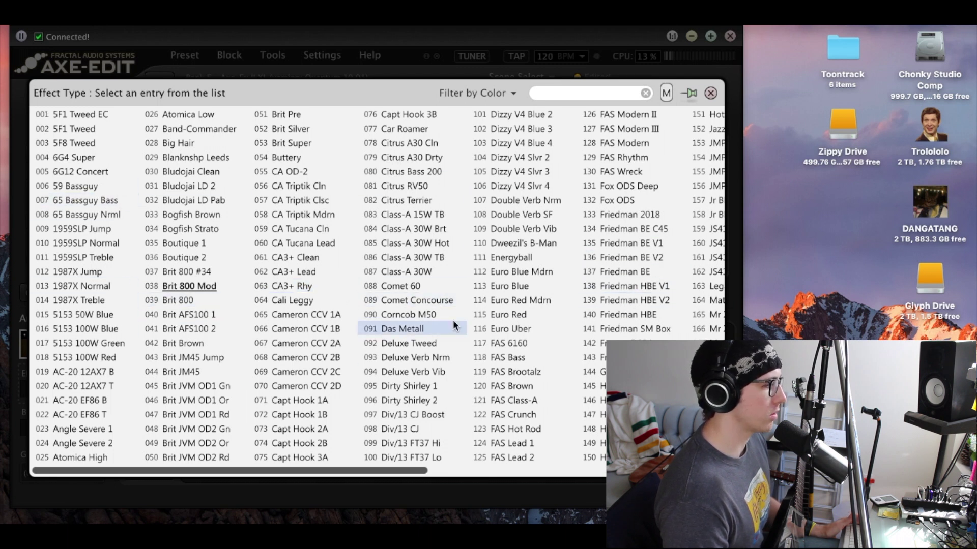
pyautogui.hscroll(3, 453, 325)
pyautogui.hscroll(-3, 453, 324)
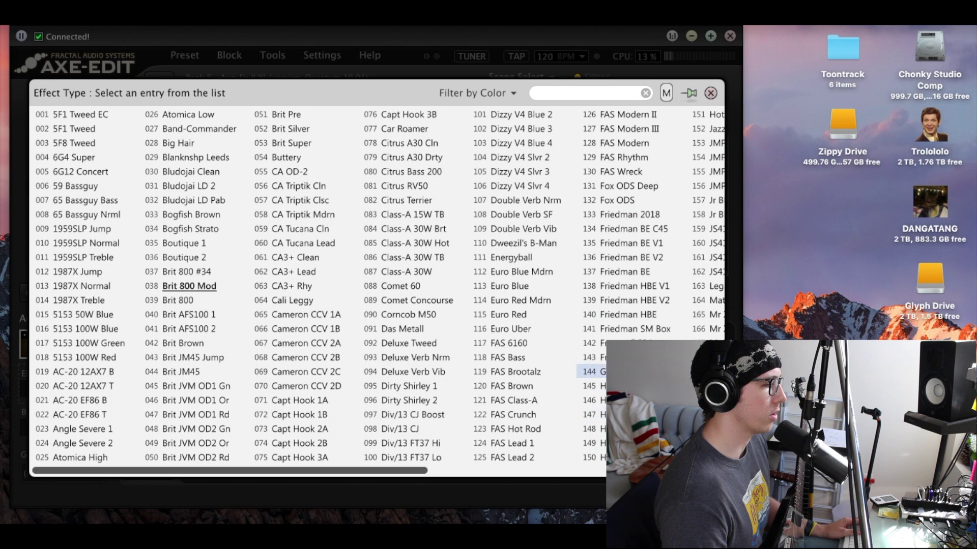
pyautogui.click(711, 93)
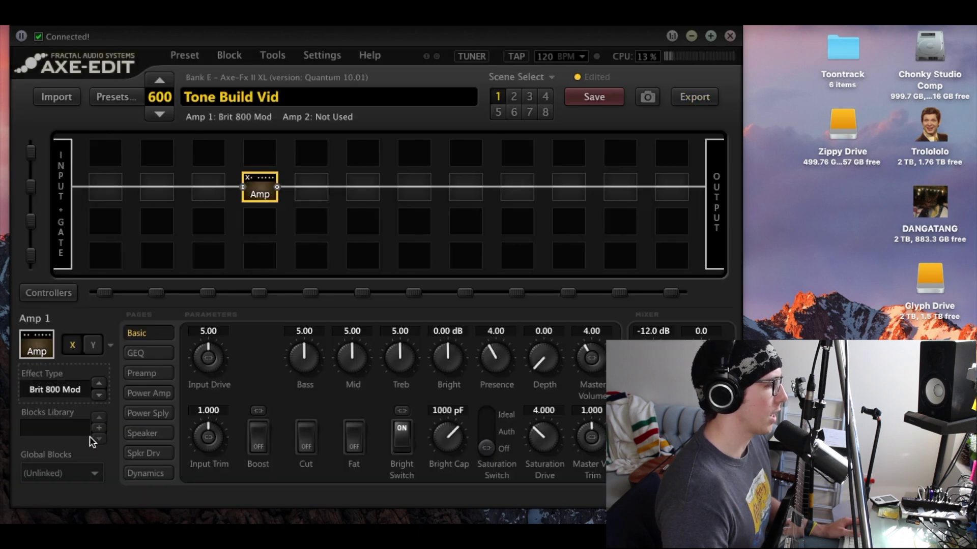
# Place Cab 1 after the amp and load the F039 4x12 1960B T75 (RW) cabinet
pyautogui.click(312, 187)
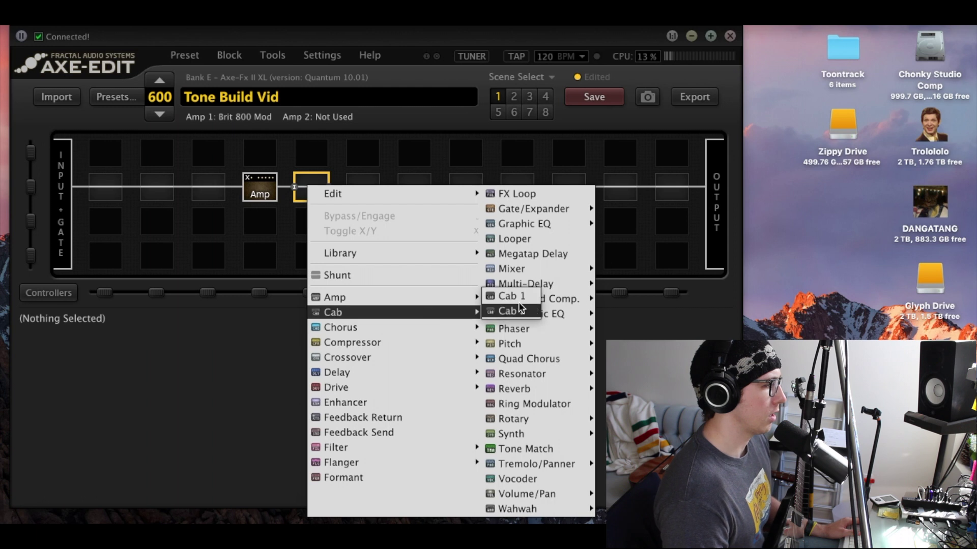
pyautogui.click(517, 305)
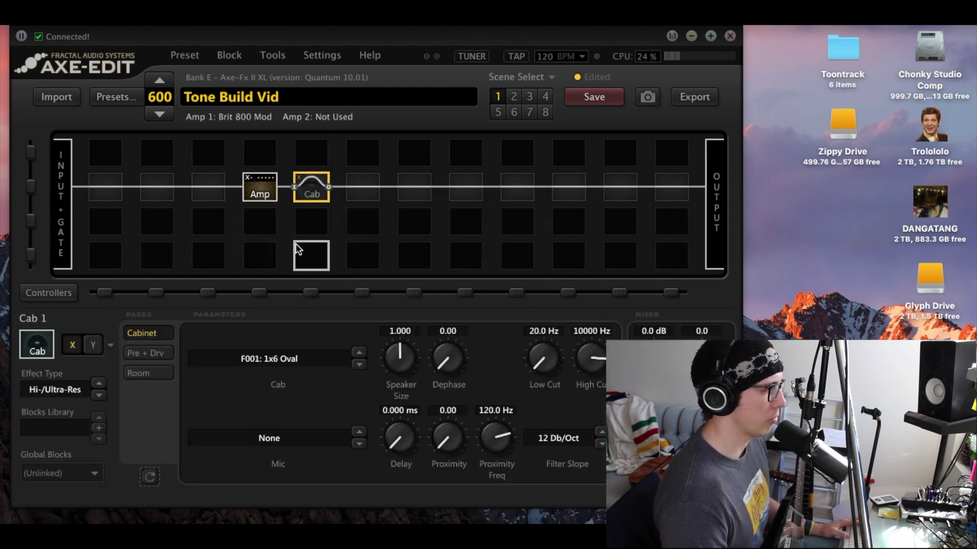
pyautogui.click(300, 360)
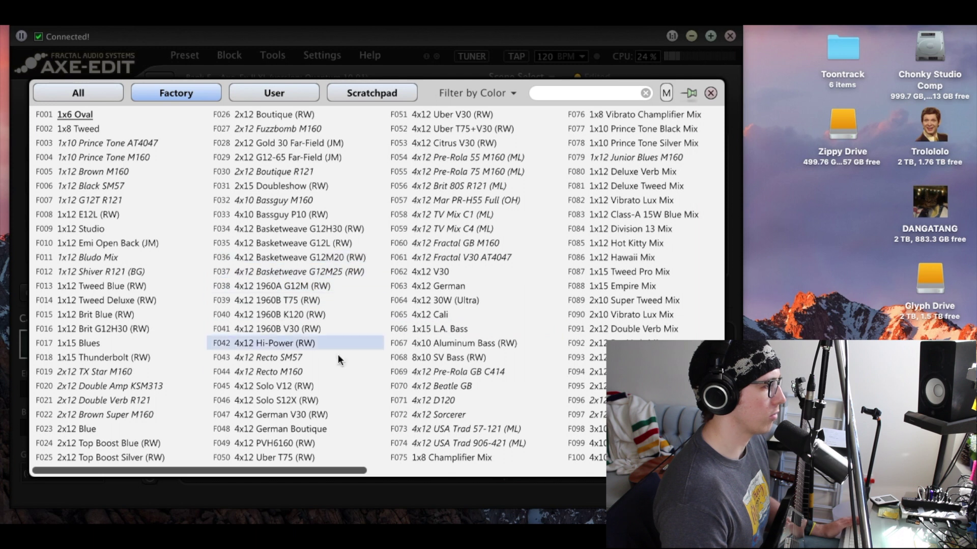
pyautogui.click(301, 300)
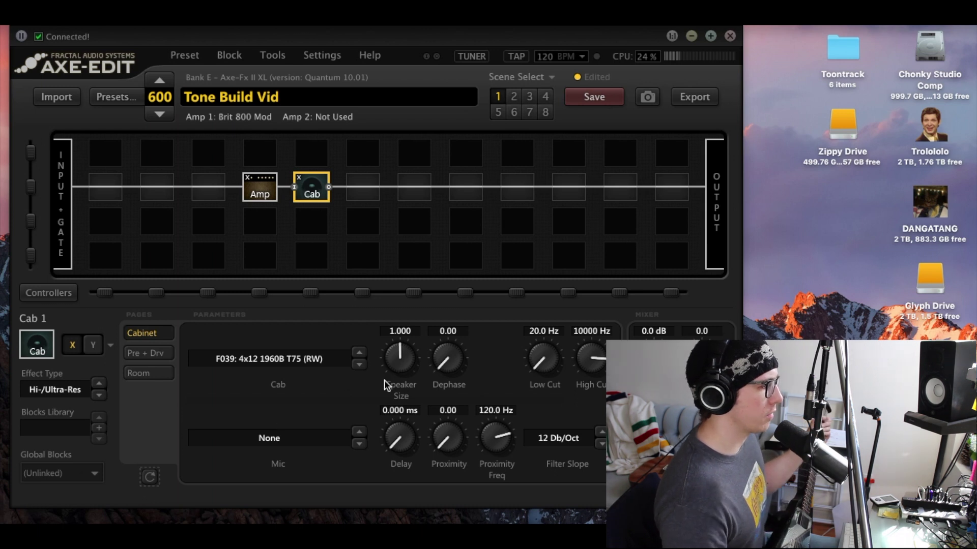
pyautogui.click(359, 364)
pyautogui.click(359, 365)
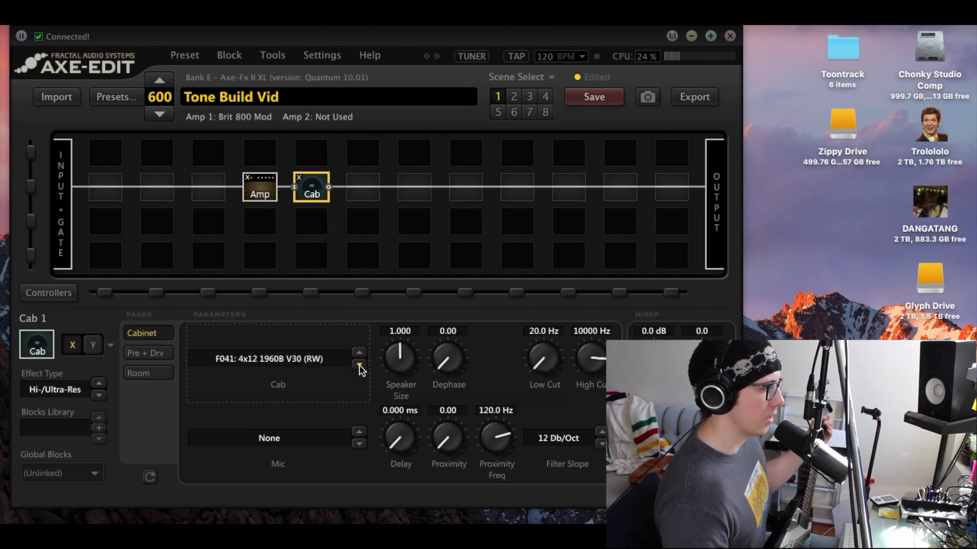
pyautogui.click(359, 365)
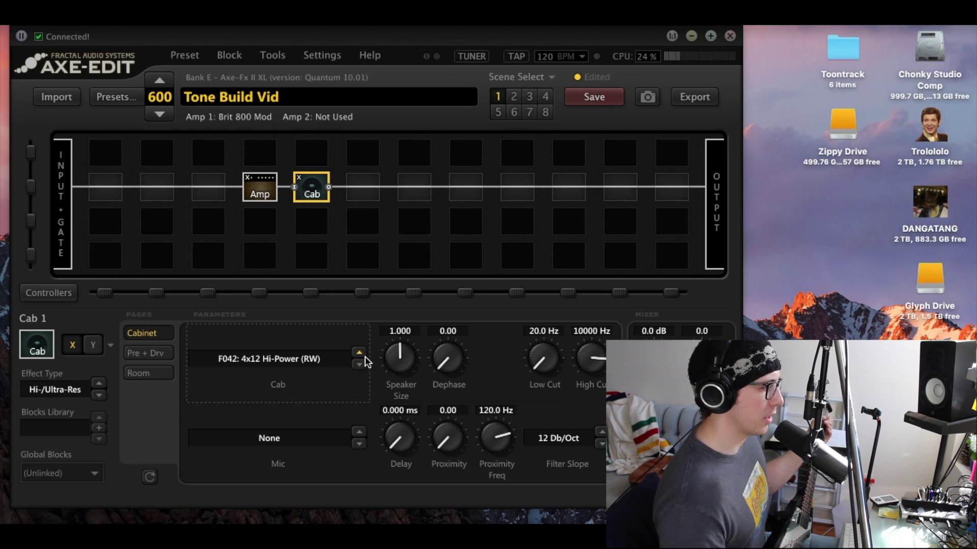
pyautogui.click(363, 354)
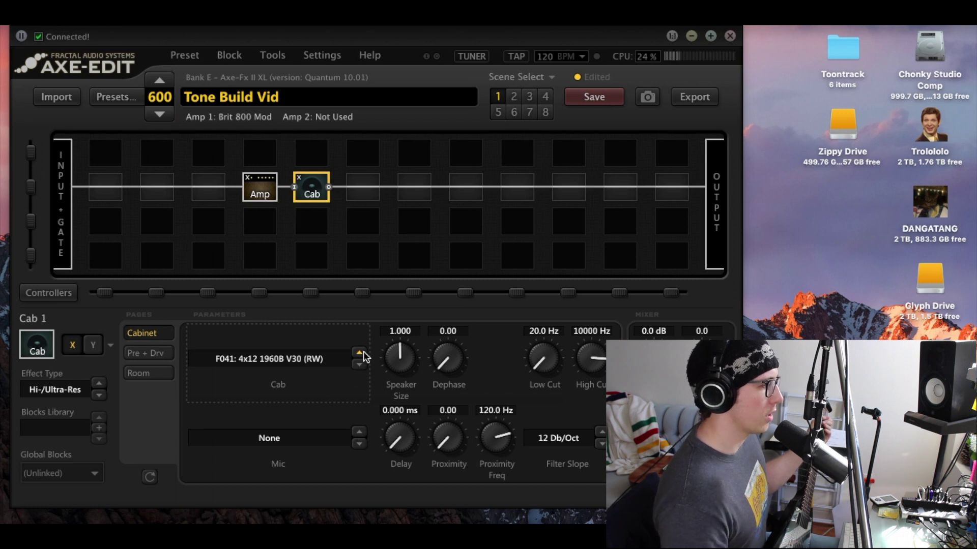
pyautogui.click(359, 365)
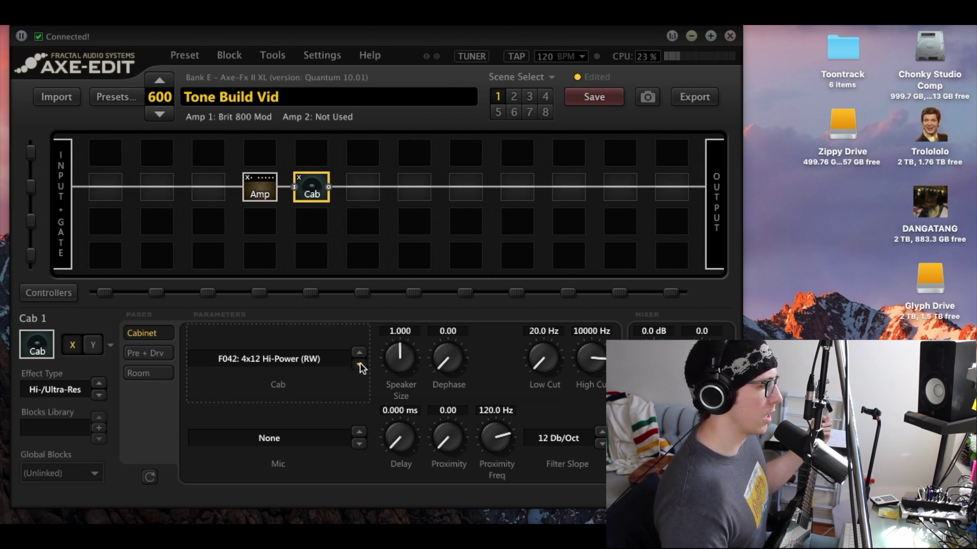
pyautogui.click(359, 366)
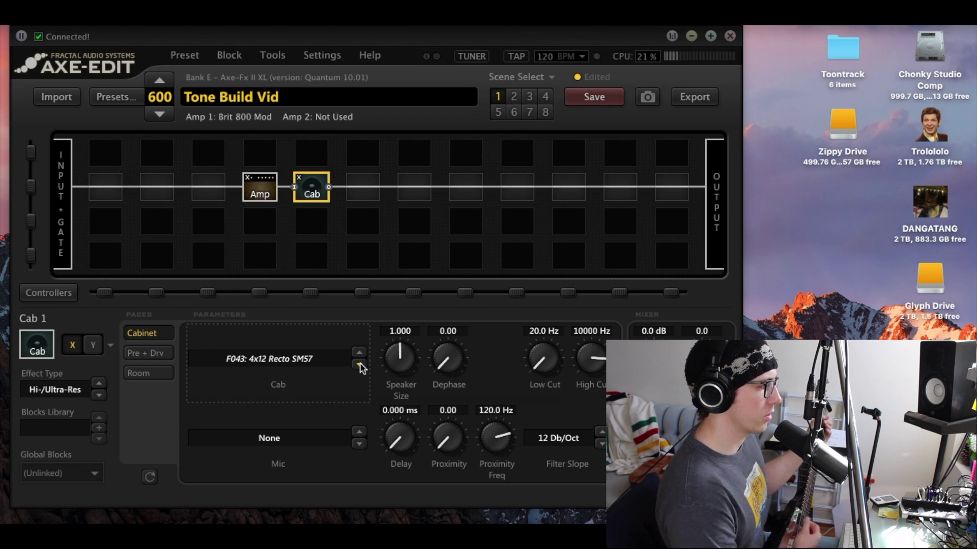
pyautogui.click(360, 366)
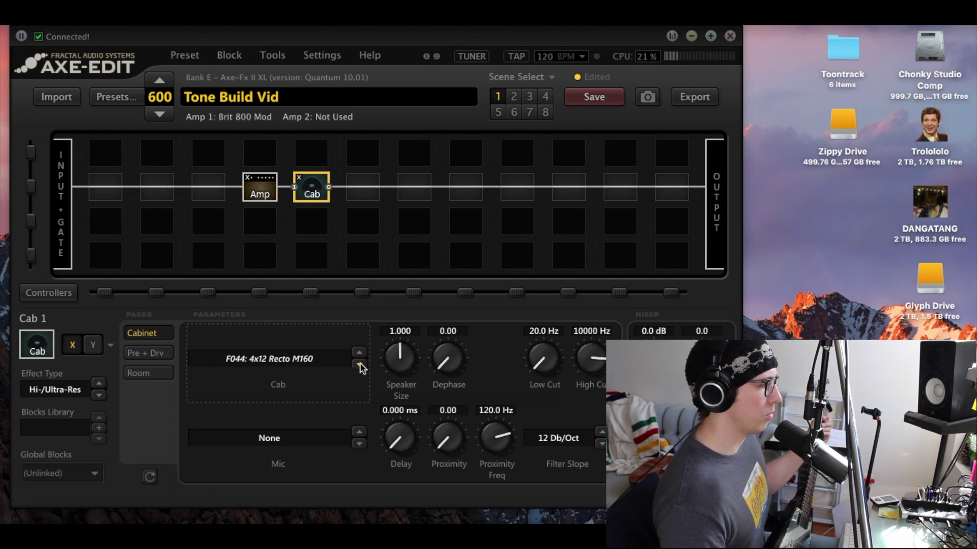
pyautogui.click(360, 366)
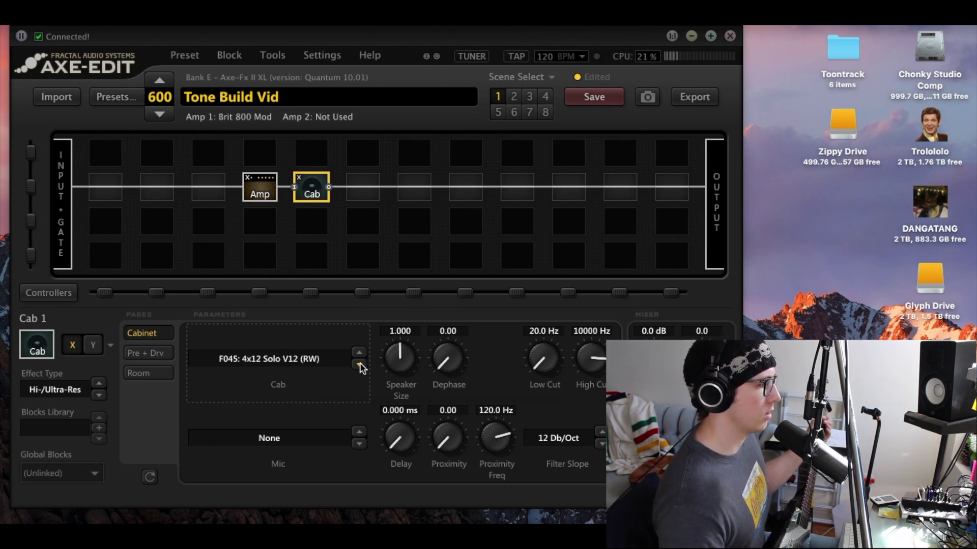
pyautogui.click(359, 366)
pyautogui.click(360, 366)
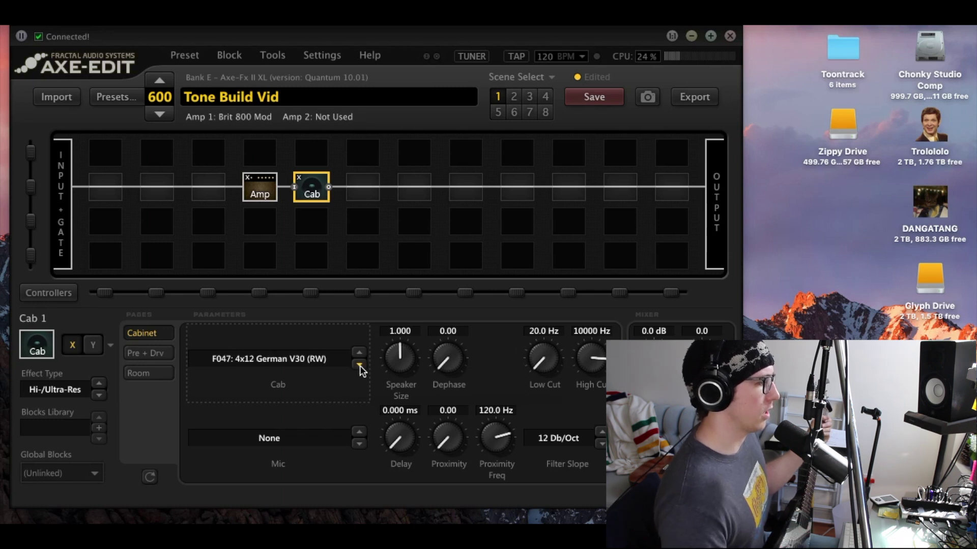
pyautogui.click(360, 366)
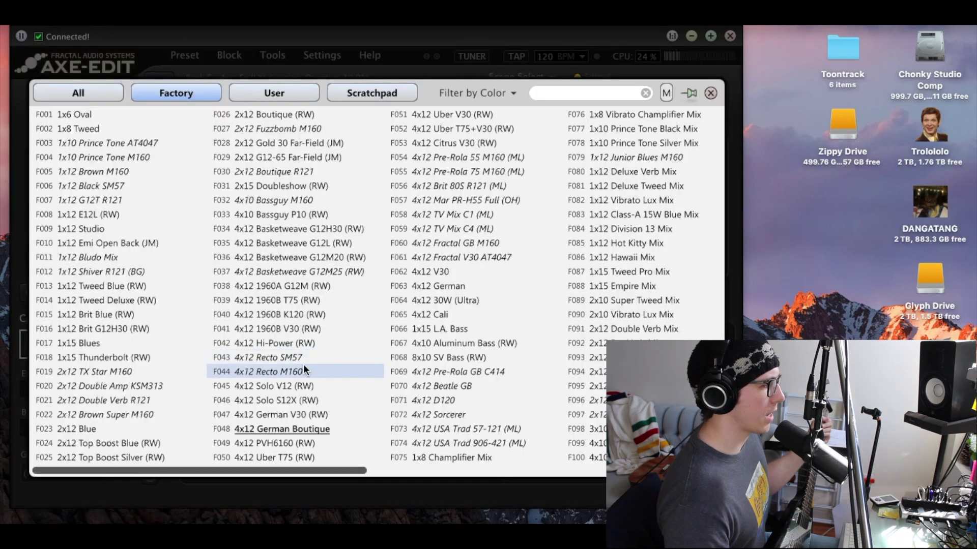
pyautogui.click(300, 300)
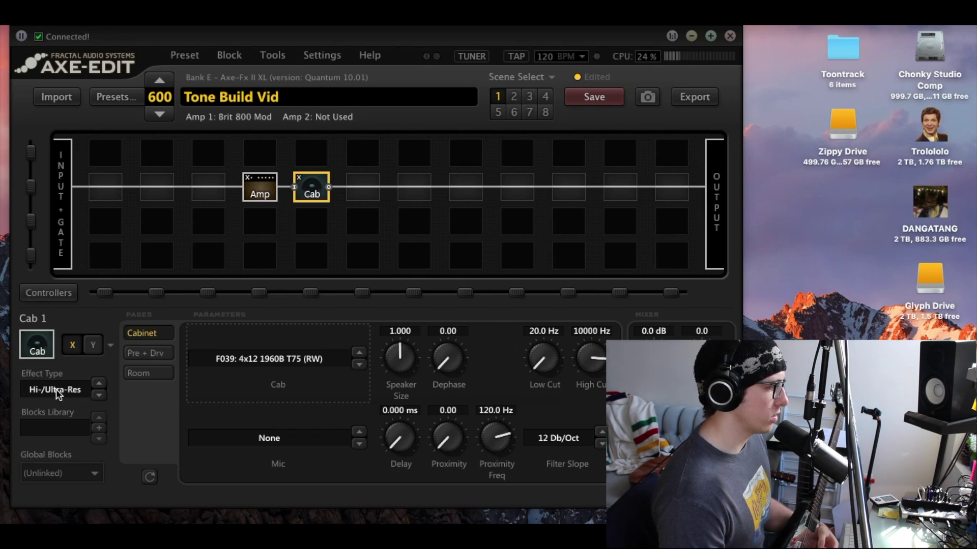
# Switch Cab 1 to Stereo UltraRes and unlink the left and right cabs
pyautogui.click(74, 395)
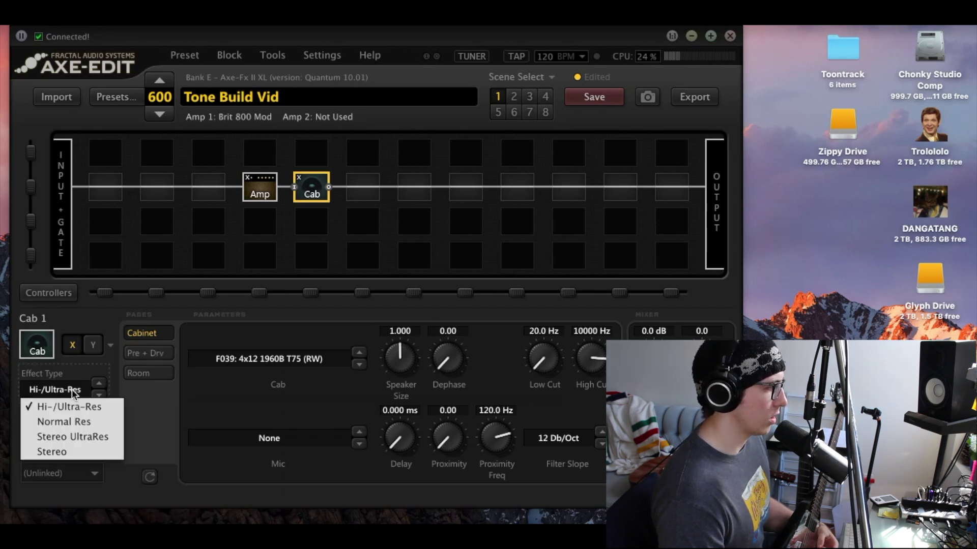
pyautogui.click(99, 441)
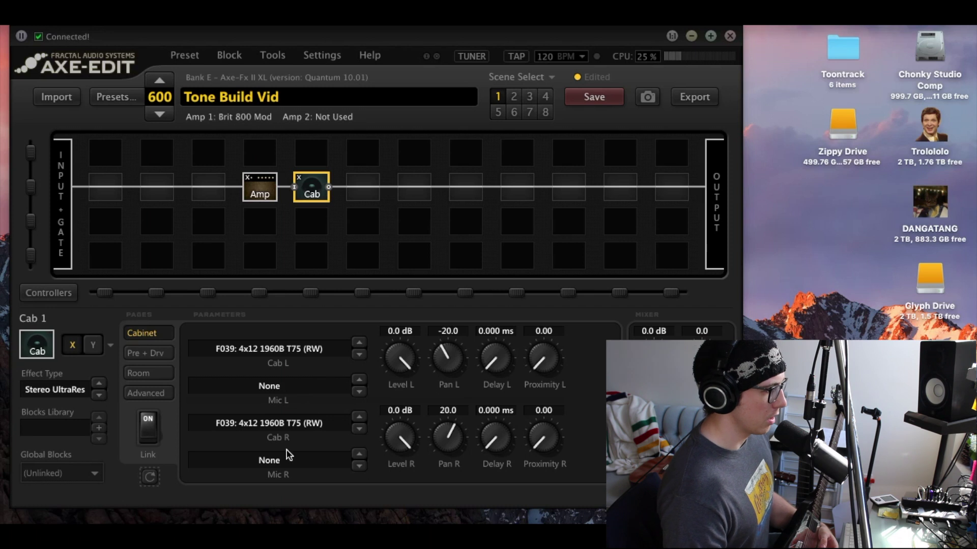
pyautogui.click(153, 431)
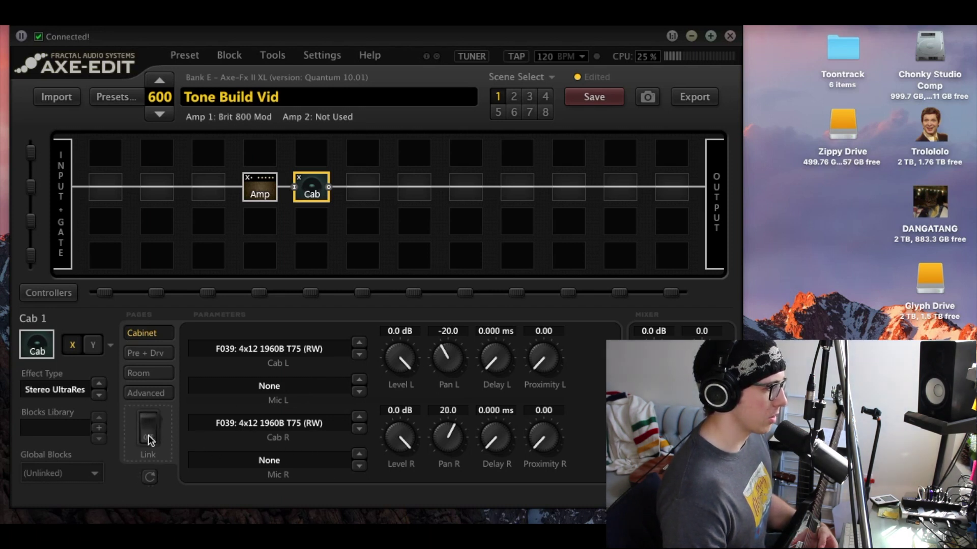
pyautogui.click(148, 434)
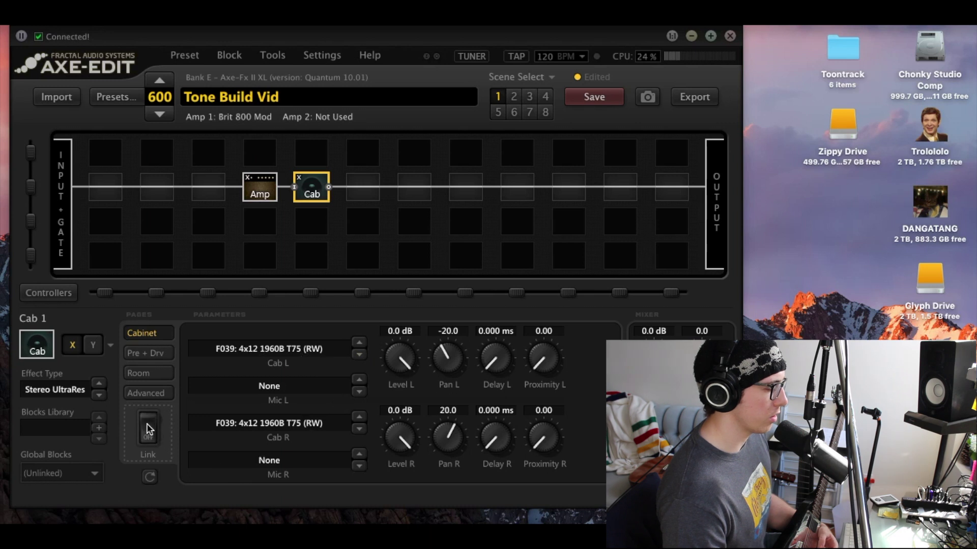
# Load F053 4x12 Citrus V30 (RW) as the right cab and save the preset
pyautogui.click(331, 425)
pyautogui.click(490, 147)
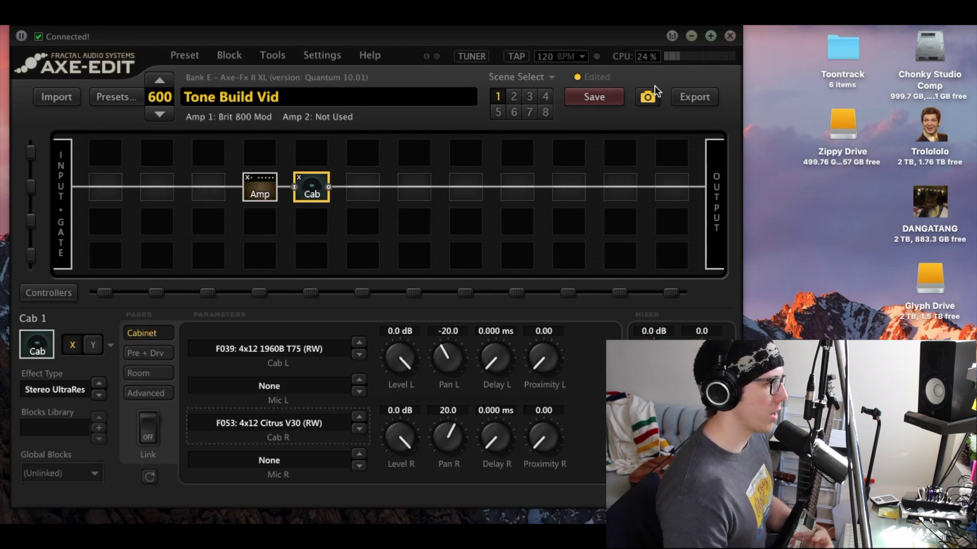
pyautogui.click(593, 101)
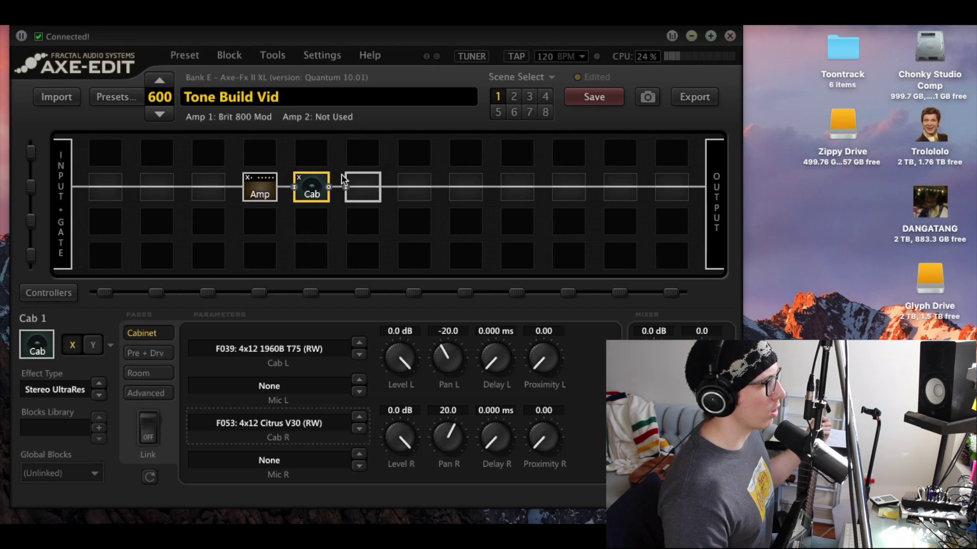
pyautogui.click(153, 192)
# Insert Compressor 1 into the empty slot before the amp
pyautogui.rightClick(159, 188)
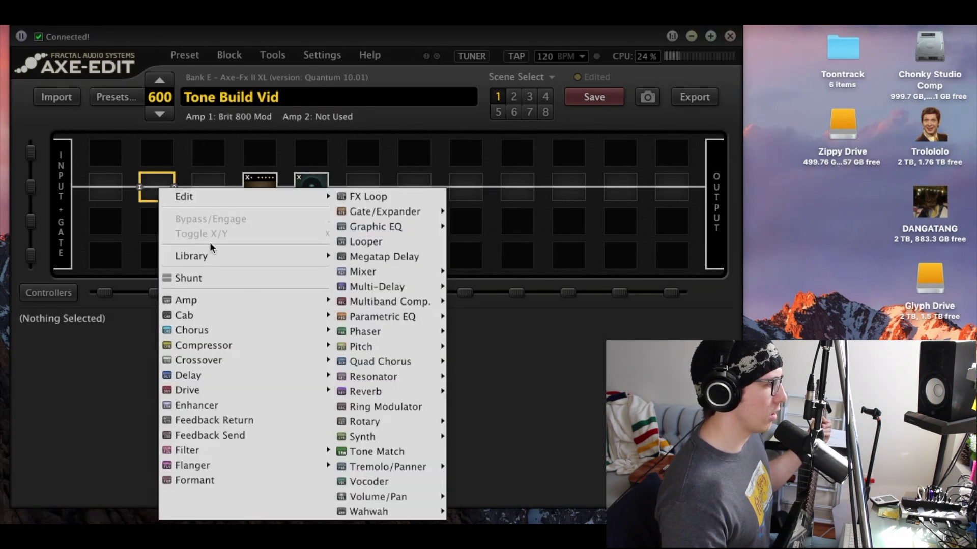
pyautogui.moveTo(272, 348)
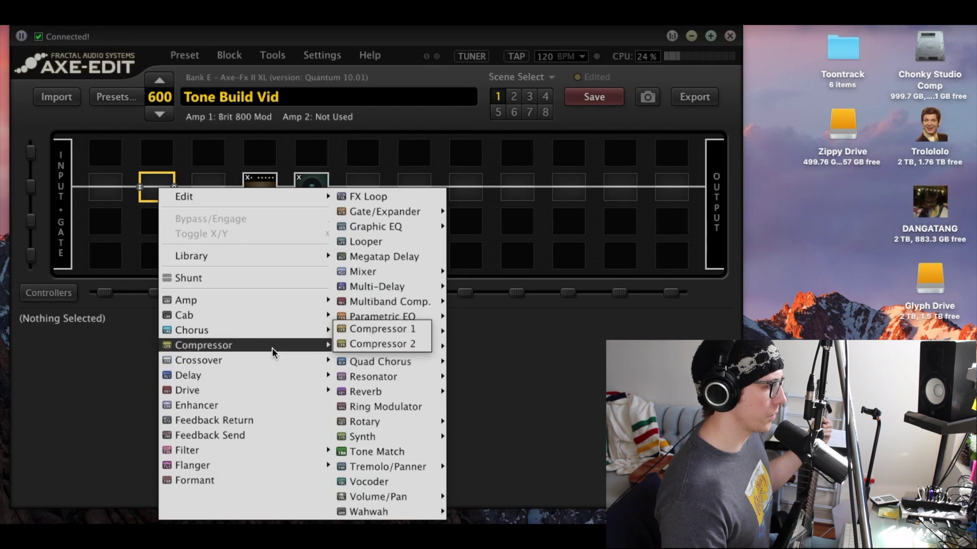
pyautogui.click(381, 331)
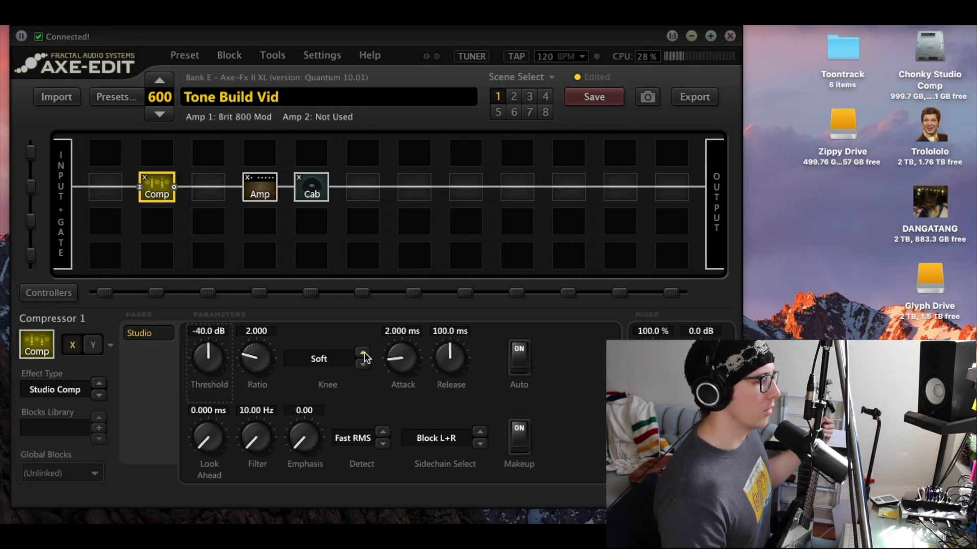
# Set compressor threshold to -11.8 dB and ratio to 3.422, with attack ending at 14.79 ms
pyautogui.moveTo(396, 361); pyautogui.dragTo(351, 483)
pyautogui.moveTo(260, 330); pyautogui.dragTo(262, 313)
pyautogui.moveTo(208, 362); pyautogui.dragTo(270, 288)
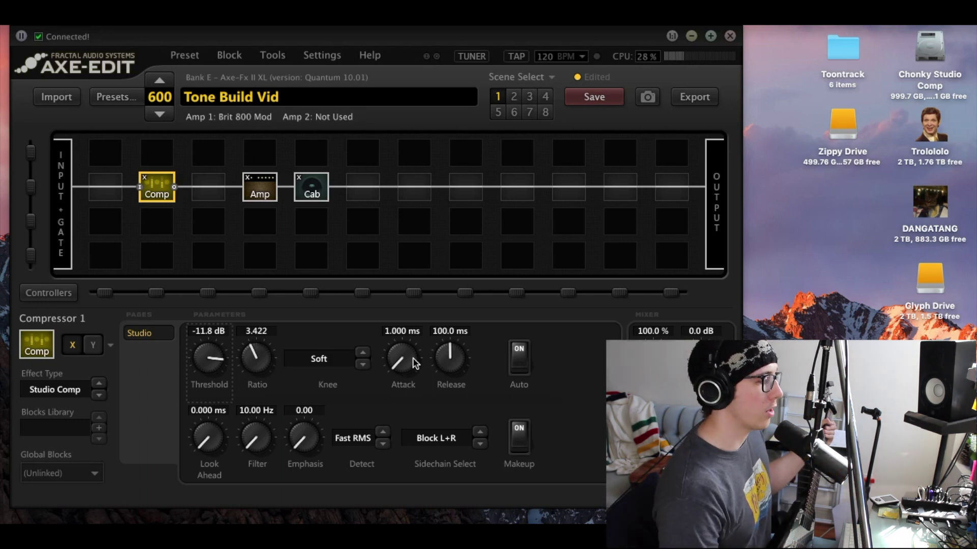
pyautogui.moveTo(397, 364); pyautogui.dragTo(500, 220)
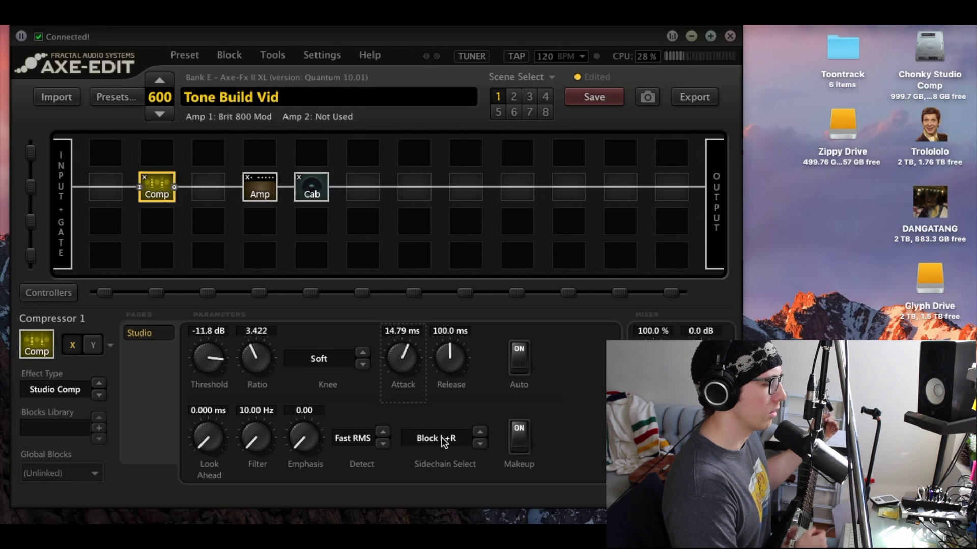
# Retune the compressor: attack 11.09 ms, release 105.5 ms, ratio 3.206, threshold -30.2 dB
pyautogui.moveTo(416, 377); pyautogui.dragTo(377, 370)
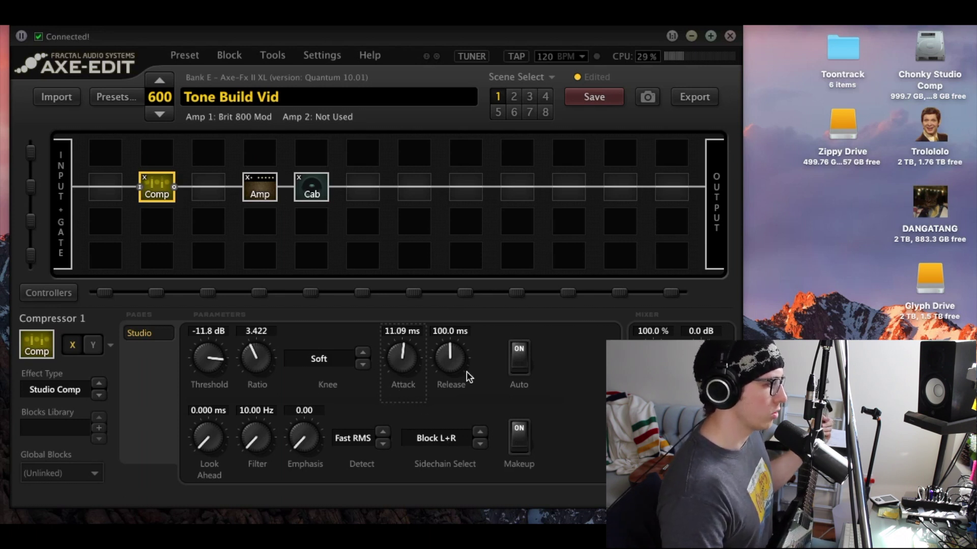
pyautogui.moveTo(448, 365); pyautogui.dragTo(452, 341)
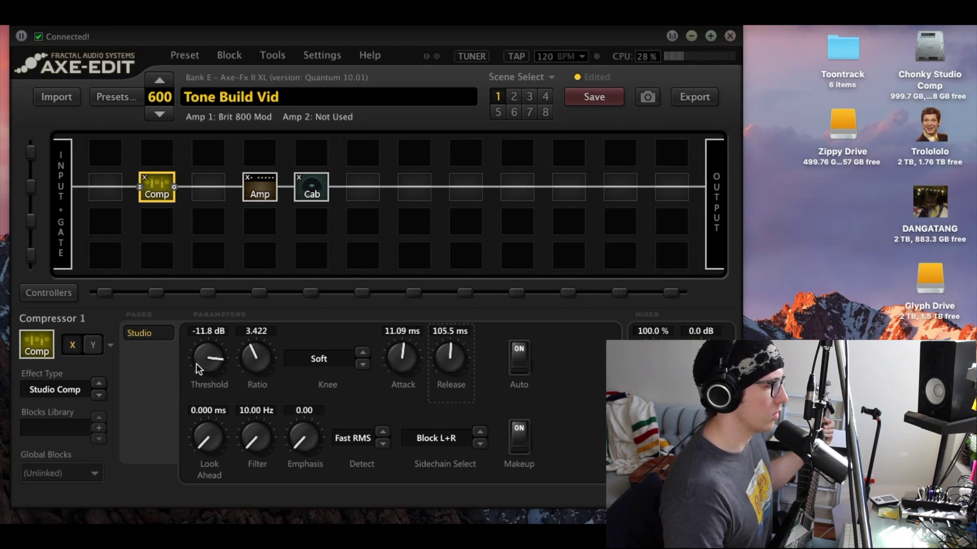
pyautogui.moveTo(259, 362)
pyautogui.mouseDown()
pyautogui.moveTo(258, 370)
pyautogui.moveTo(260, 357)
pyautogui.mouseUp()
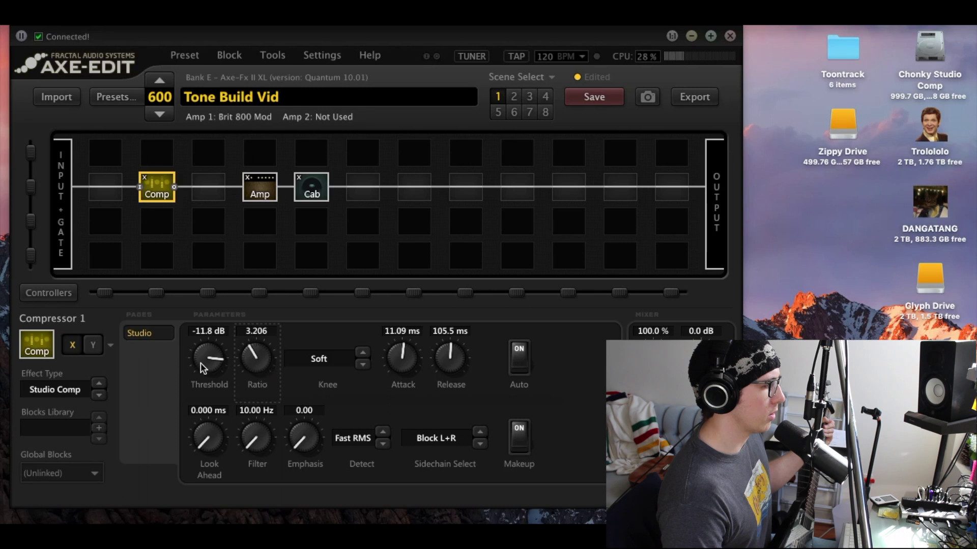
pyautogui.moveTo(203, 367); pyautogui.dragTo(193, 461)
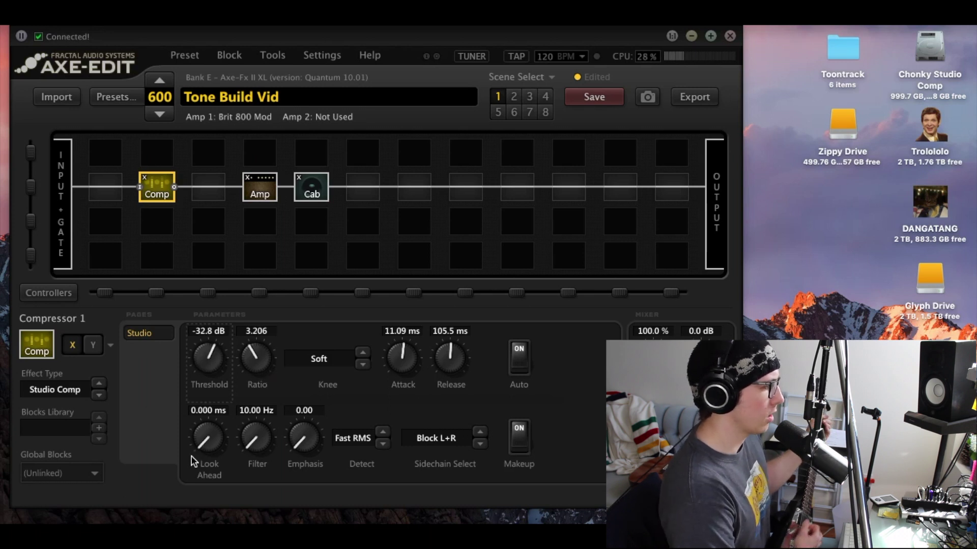
pyautogui.moveTo(204, 366)
pyautogui.mouseDown()
pyautogui.moveTo(204, 373)
pyautogui.moveTo(206, 359)
pyautogui.mouseUp()
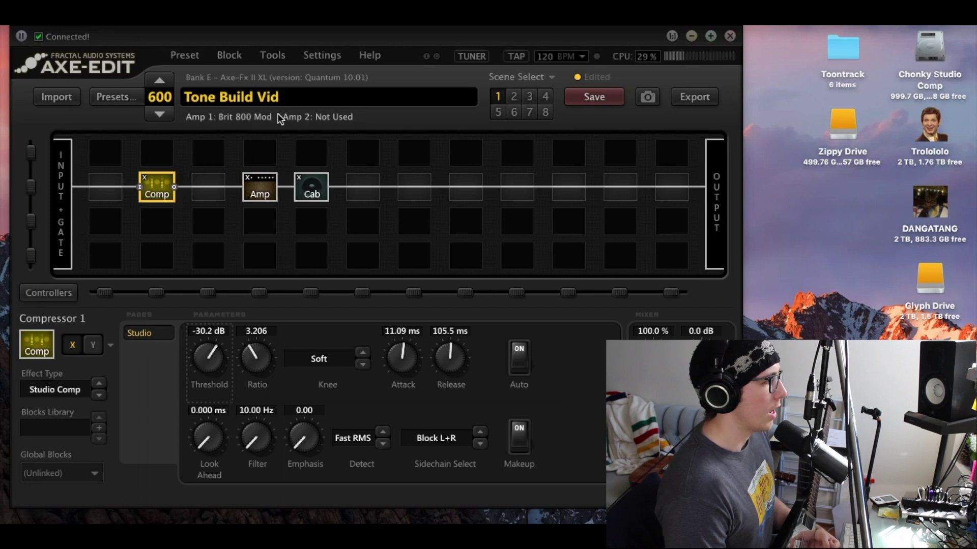
pyautogui.click(58, 220)
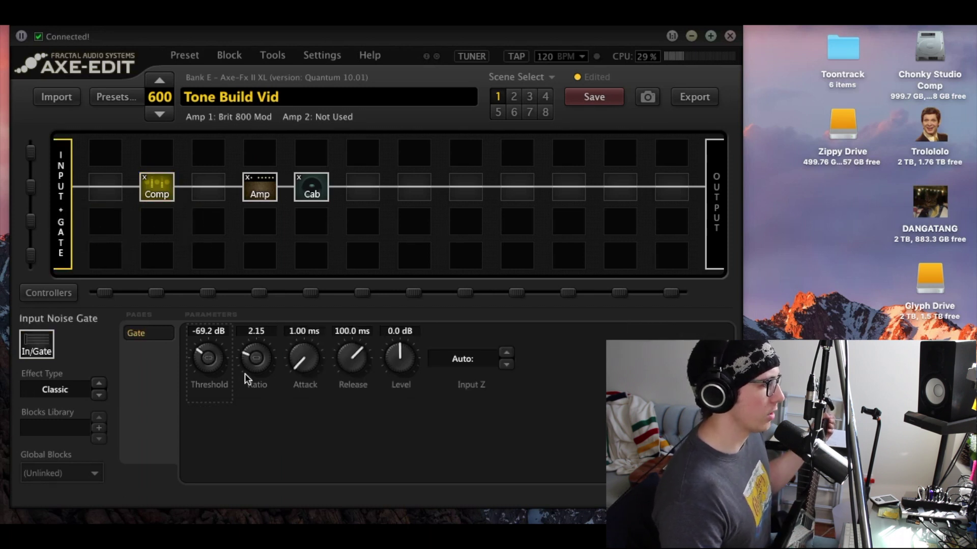
# Sweep the input gate ratio down to 1.00 and back up, settling near 2.10
pyautogui.moveTo(248, 360); pyautogui.dragTo(249, 397)
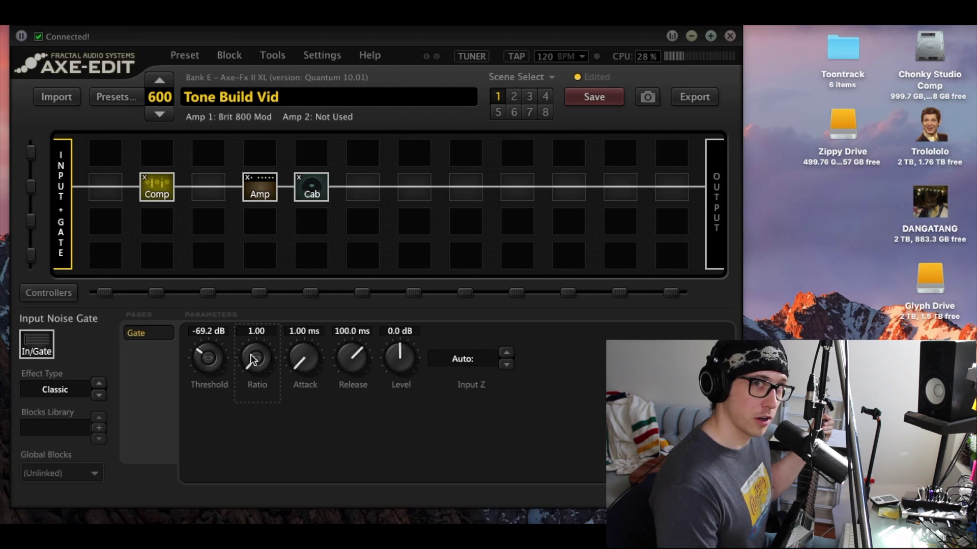
pyautogui.moveTo(252, 361); pyautogui.dragTo(285, 294)
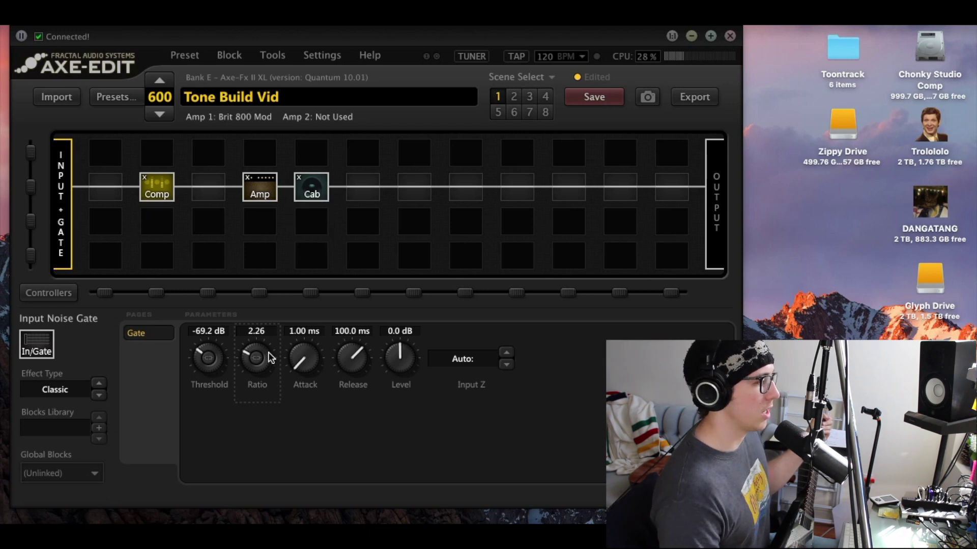
pyautogui.moveTo(248, 355); pyautogui.dragTo(249, 364)
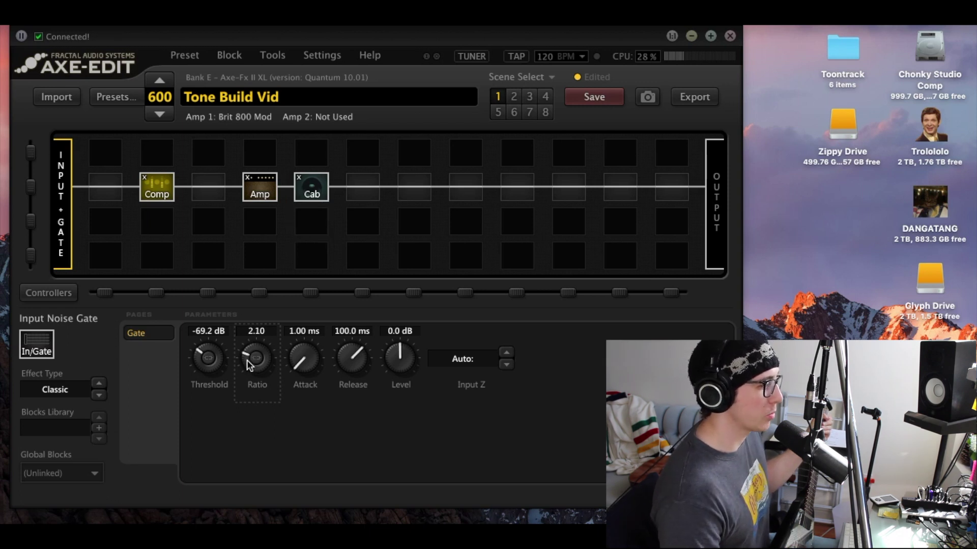
pyautogui.click(247, 184)
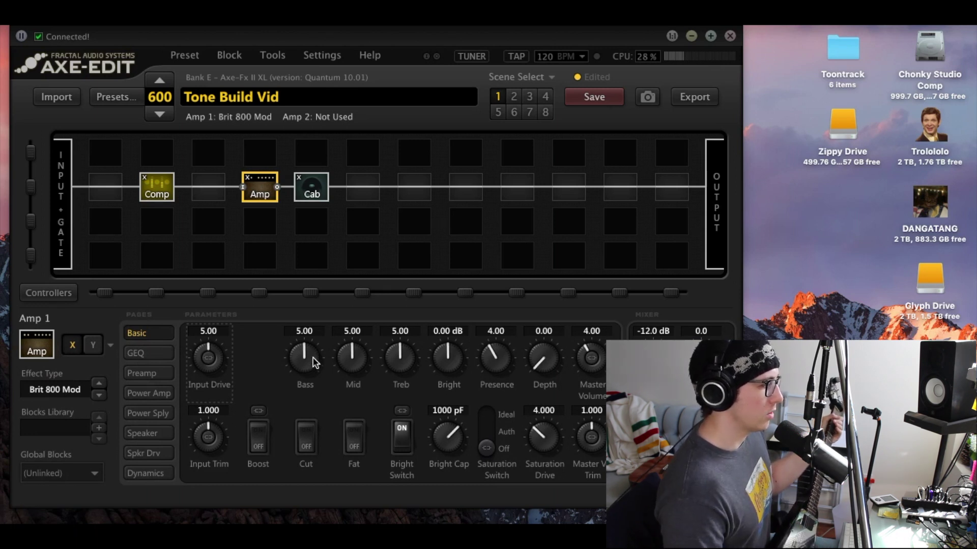
# Set the amp's Bass to 4.13, Treble 5.36, Bright -2.05 dB and Mid 5.40
pyautogui.moveTo(316, 362); pyautogui.dragTo(314, 390)
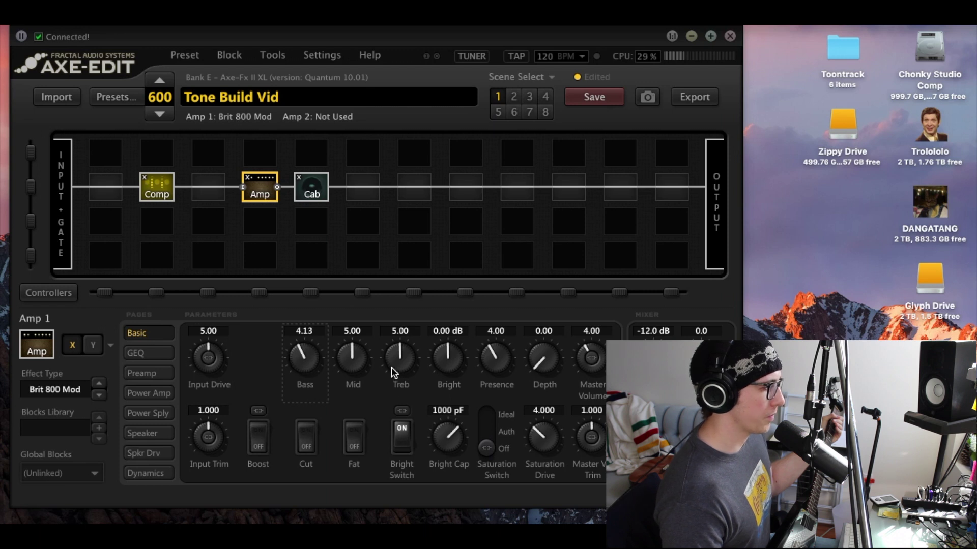
pyautogui.moveTo(409, 371); pyautogui.dragTo(408, 351)
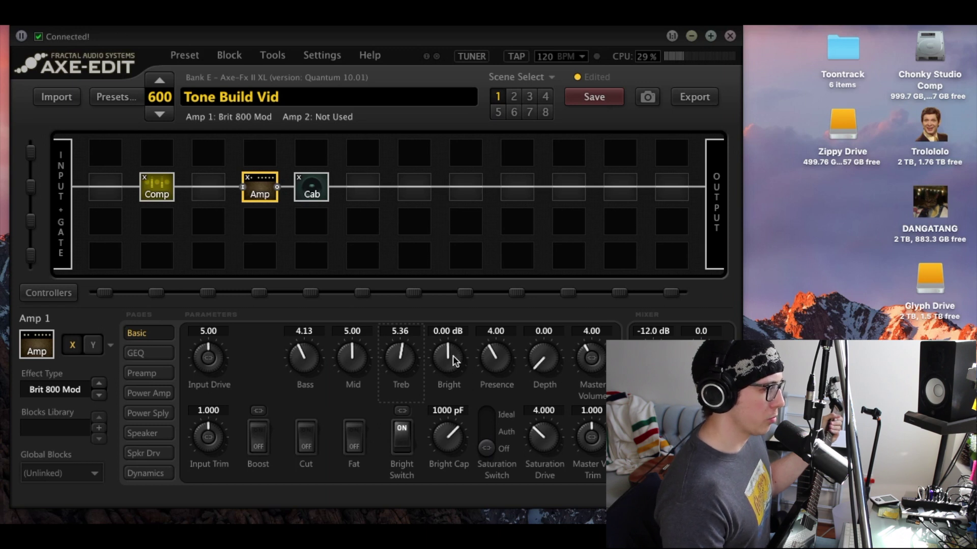
pyautogui.moveTo(454, 361); pyautogui.dragTo(454, 385)
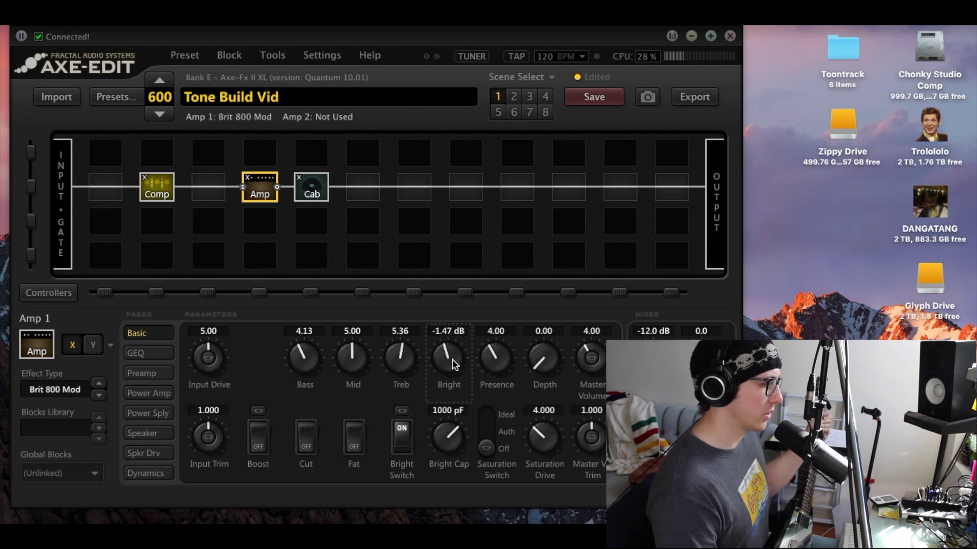
pyautogui.moveTo(454, 365); pyautogui.dragTo(454, 375)
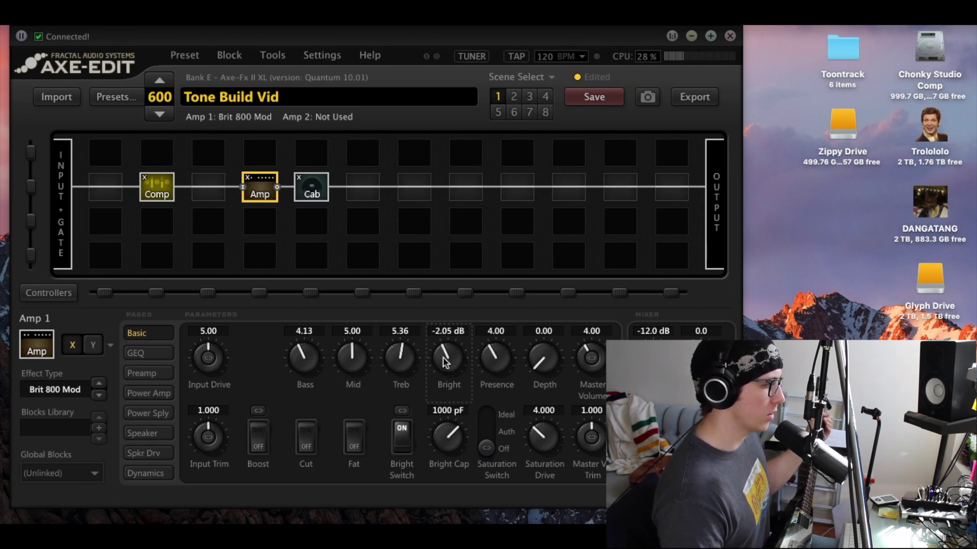
pyautogui.moveTo(356, 370); pyautogui.dragTo(358, 356)
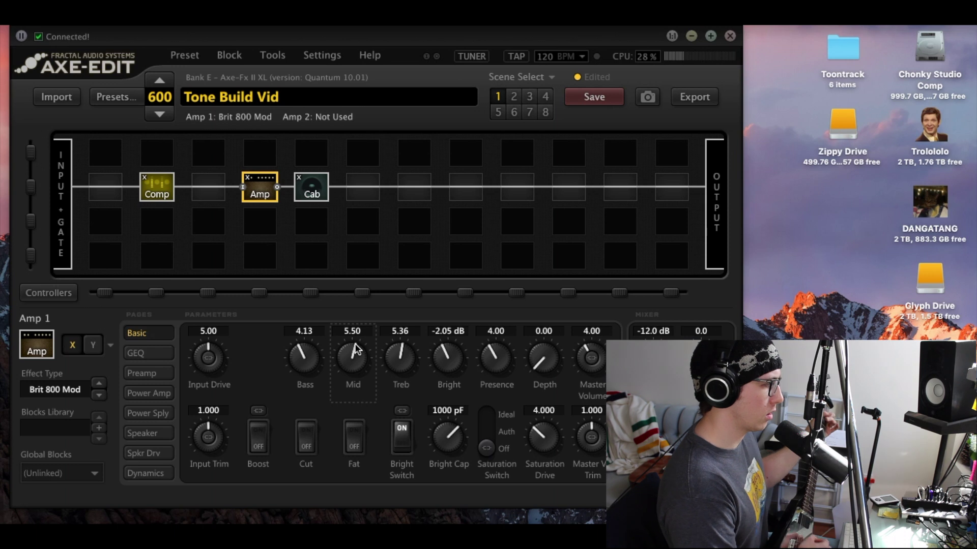
pyautogui.scroll(-1, 357, 350)
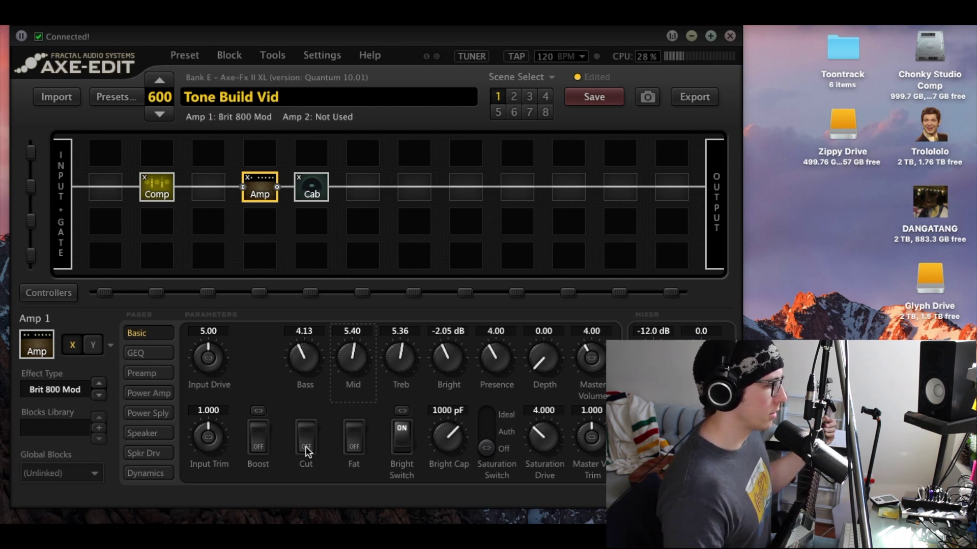
# Set the preamp Low Cut to 61.9 Hz and Hi Cut to 12165 Hz, then show the GEQ
pyautogui.click(147, 373)
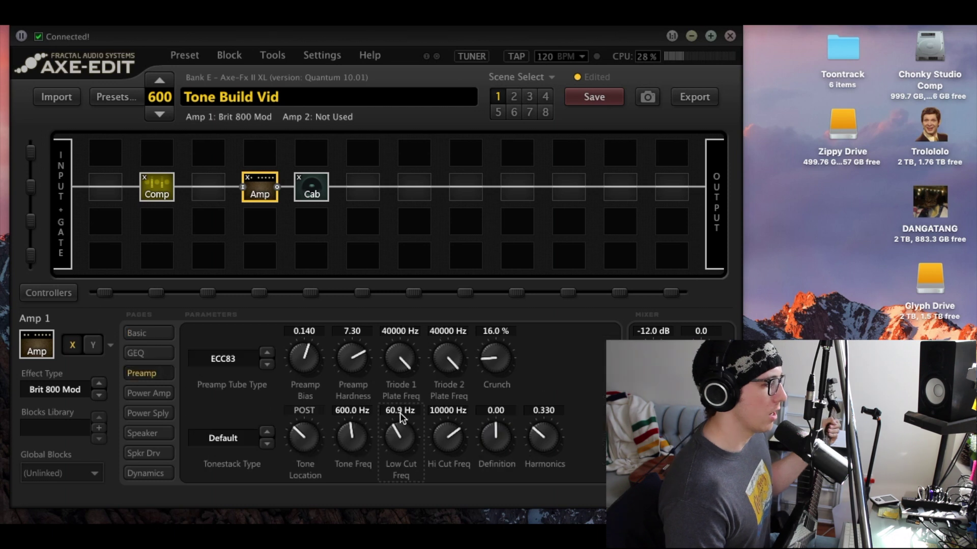
pyautogui.scroll(2, 404, 434)
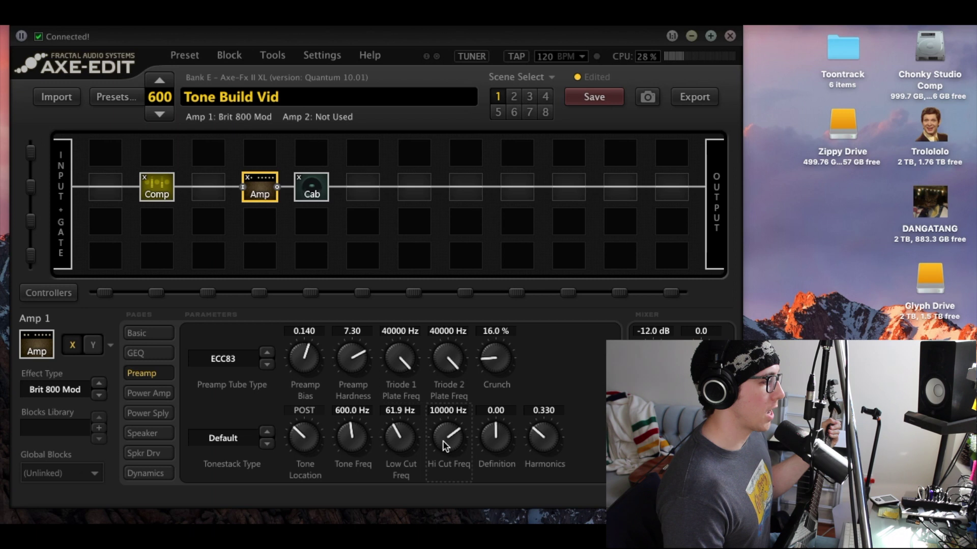
pyautogui.moveTo(450, 442)
pyautogui.mouseDown()
pyautogui.moveTo(455, 432)
pyautogui.moveTo(434, 460)
pyautogui.moveTo(445, 430)
pyautogui.mouseUp()
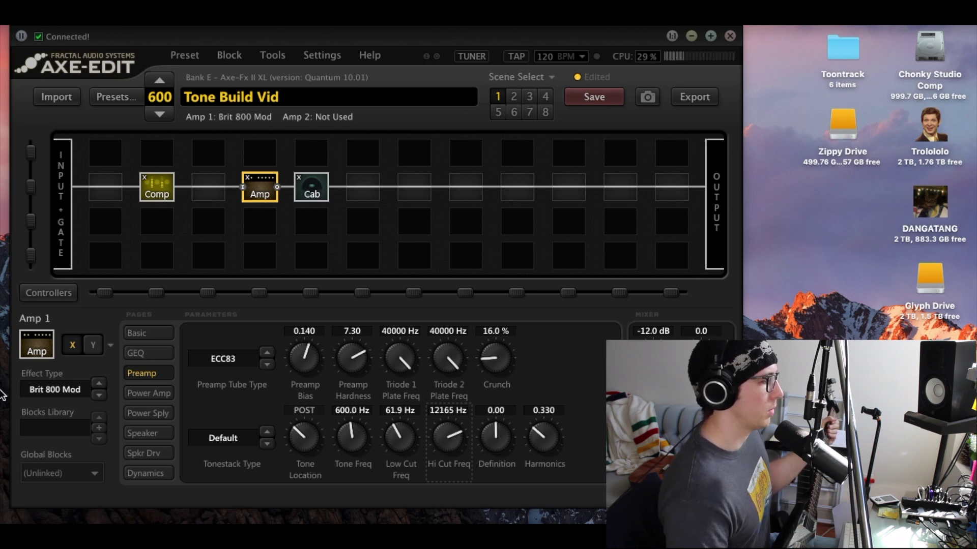
pyautogui.click(148, 353)
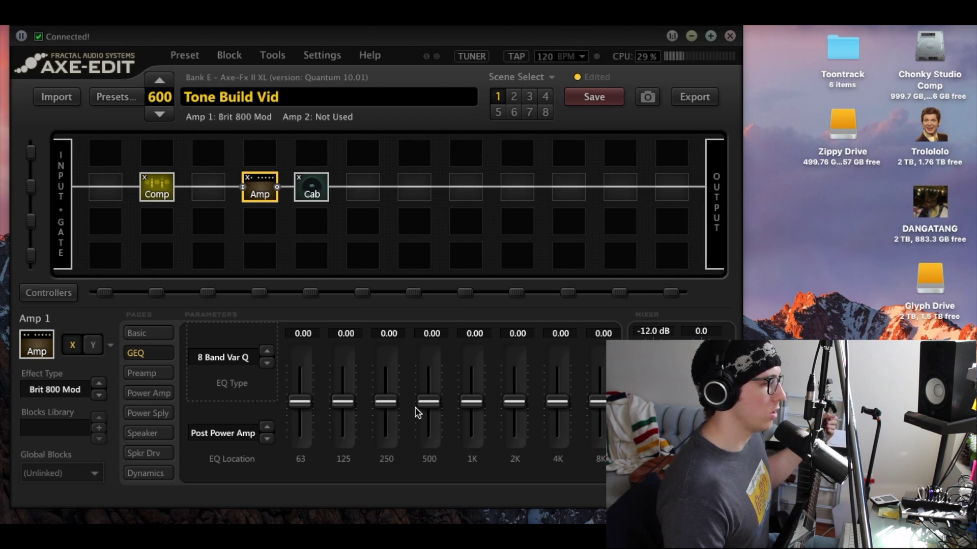
# Cut the amp GEQ 250 Hz band to -1.20 and 63 Hz to -0.72, then boost 4K to 11.28
pyautogui.moveTo(388, 402)
pyautogui.mouseDown()
pyautogui.moveTo(390, 368)
pyautogui.moveTo(389, 403)
pyautogui.mouseUp()
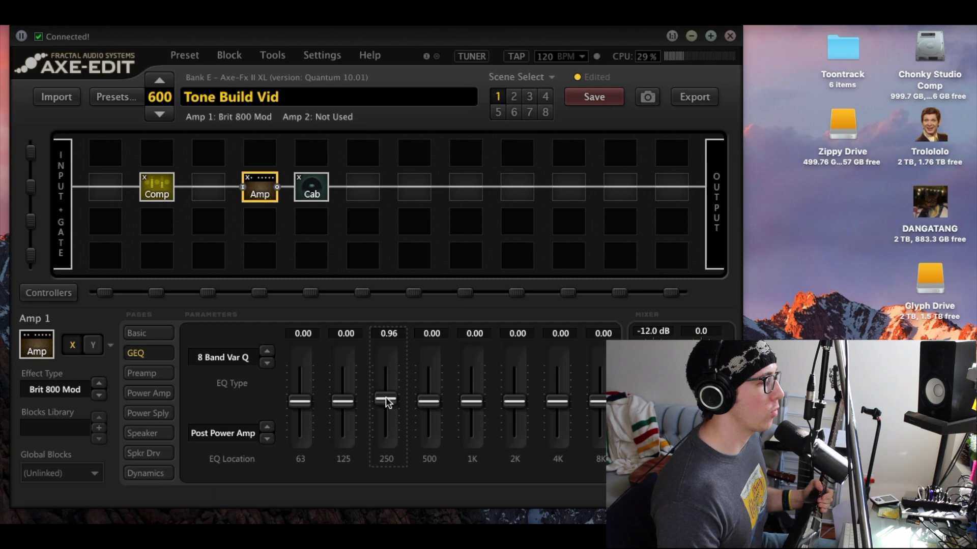
pyautogui.moveTo(387, 402); pyautogui.dragTo(388, 409)
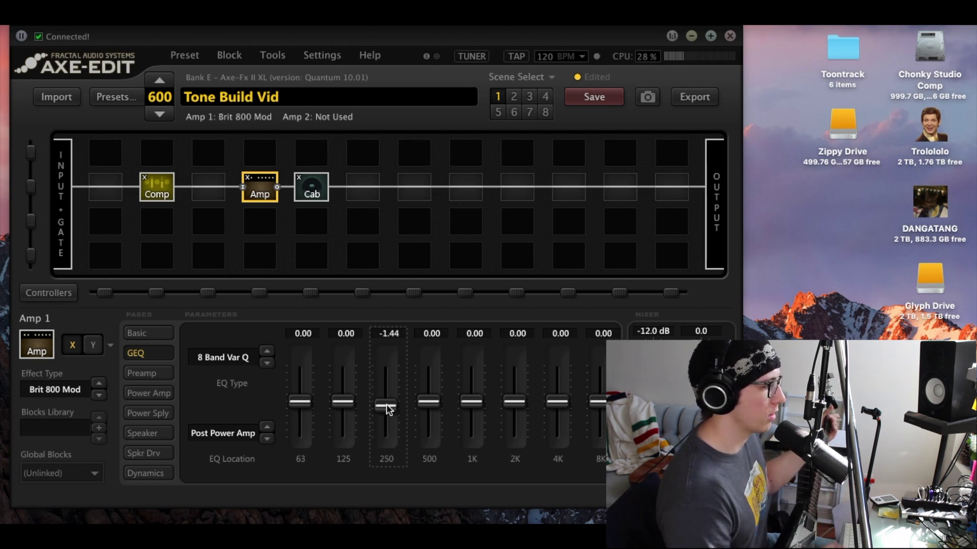
pyautogui.moveTo(387, 410)
pyautogui.mouseDown()
pyautogui.moveTo(386, 421)
pyautogui.moveTo(389, 409)
pyautogui.mouseUp()
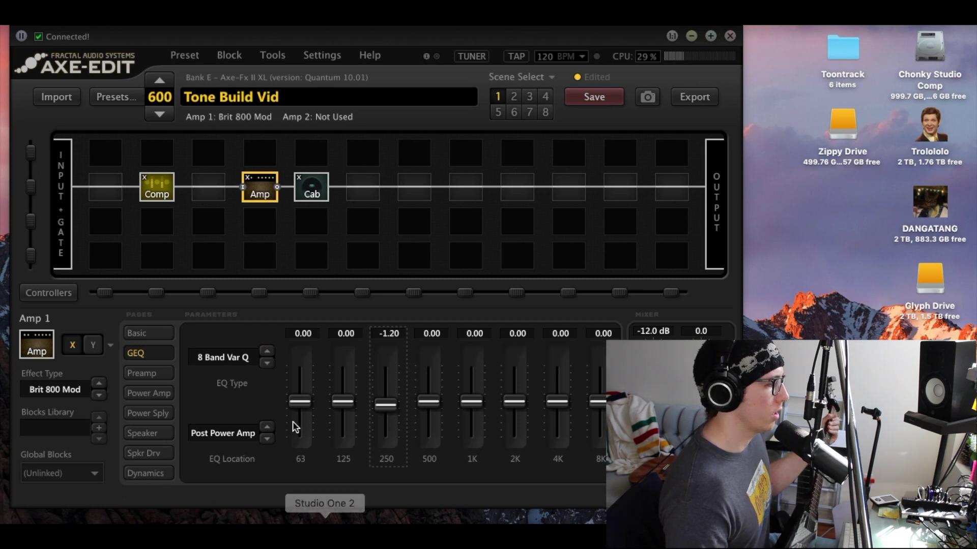
pyautogui.moveTo(301, 403); pyautogui.dragTo(301, 406)
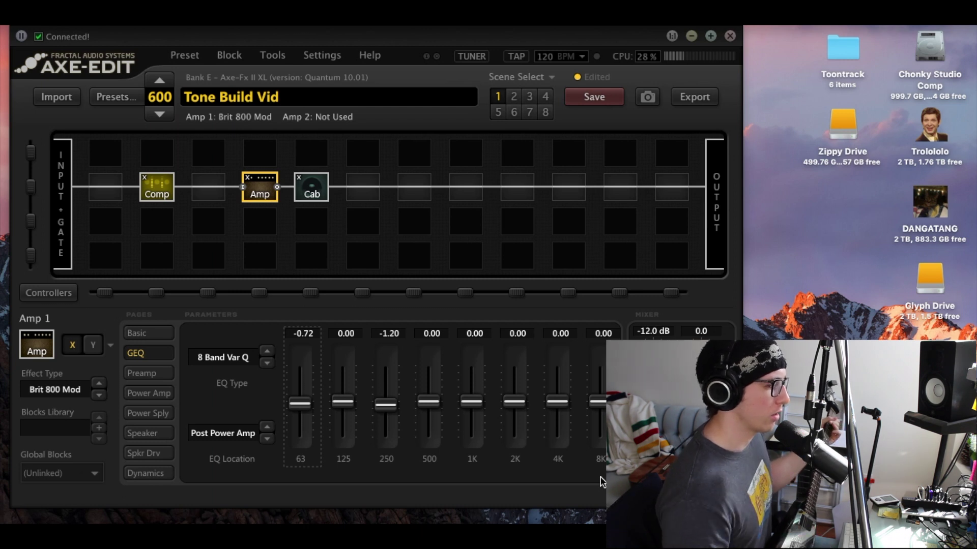
pyautogui.moveTo(556, 410); pyautogui.dragTo(563, 368)
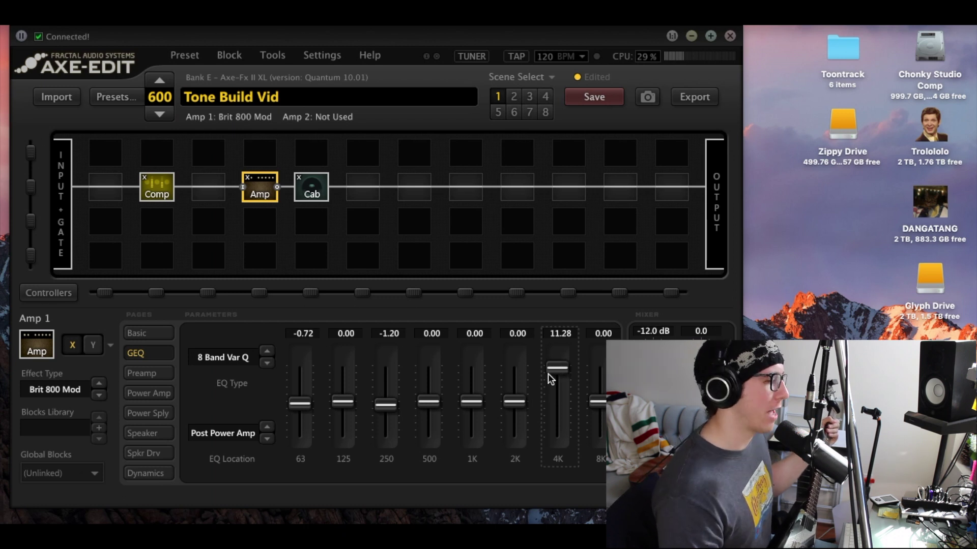
# Sweep the 4K and 2K GEQ bands, leaving 4K at -0.72 and 2K at -0.48
pyautogui.moveTo(559, 368); pyautogui.dragTo(562, 405)
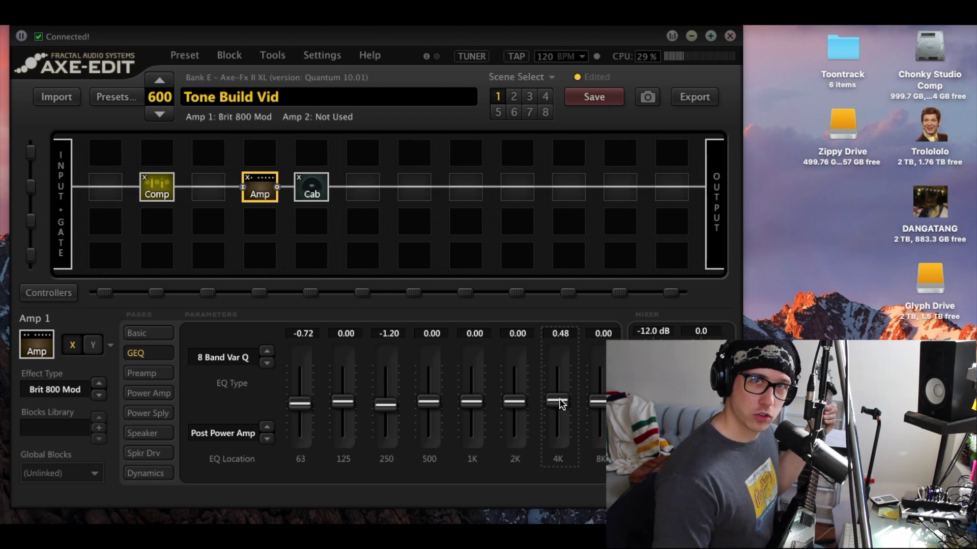
pyautogui.moveTo(561, 403); pyautogui.dragTo(562, 479)
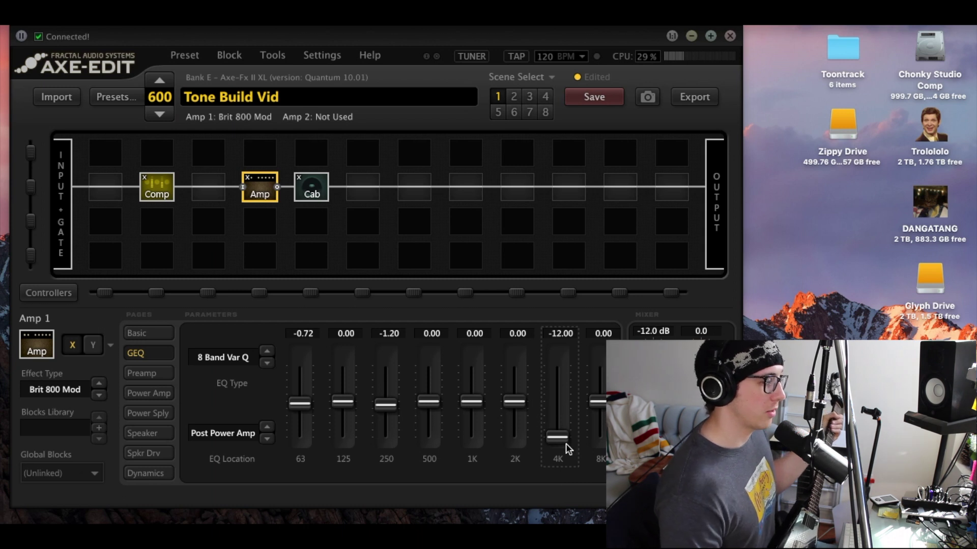
pyautogui.moveTo(557, 429); pyautogui.dragTo(559, 406)
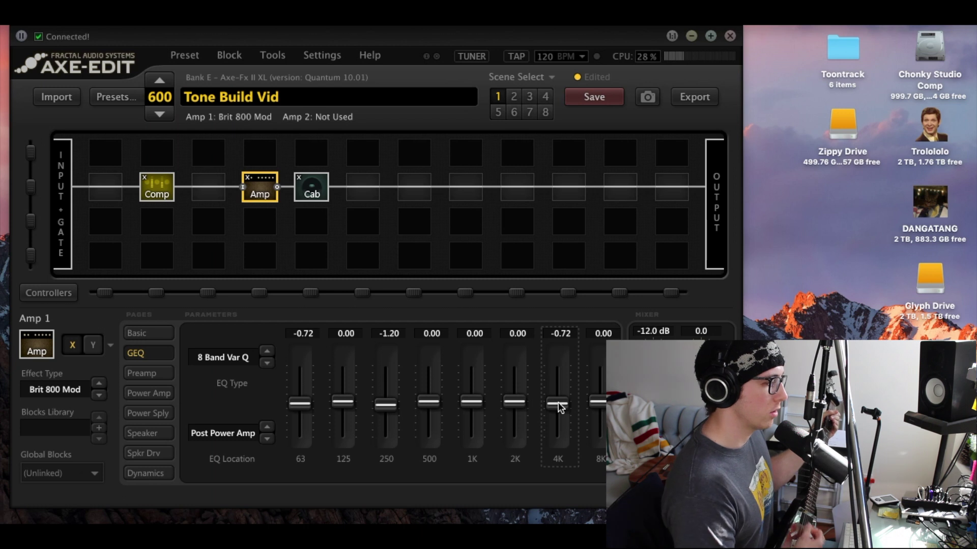
pyautogui.moveTo(559, 407); pyautogui.dragTo(560, 407)
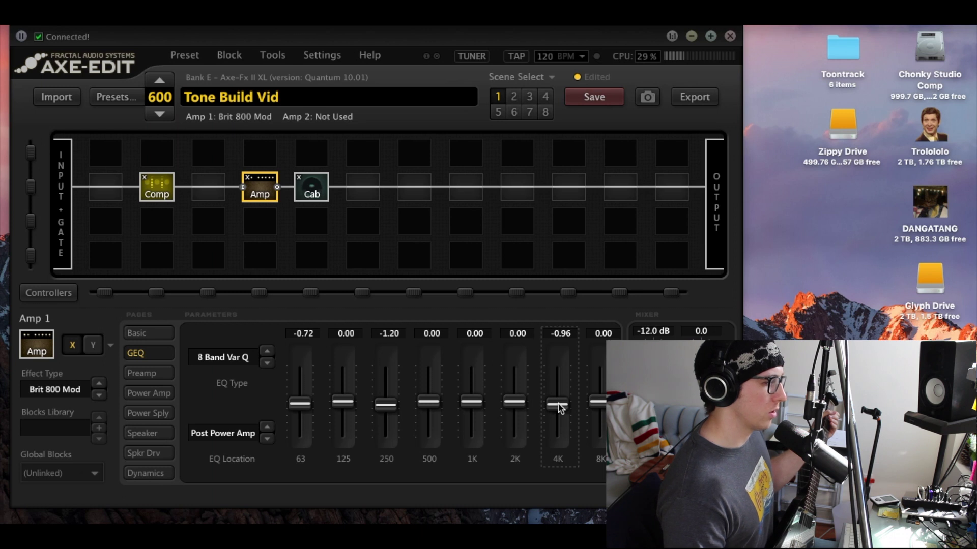
pyautogui.moveTo(559, 407); pyautogui.dragTo(560, 407)
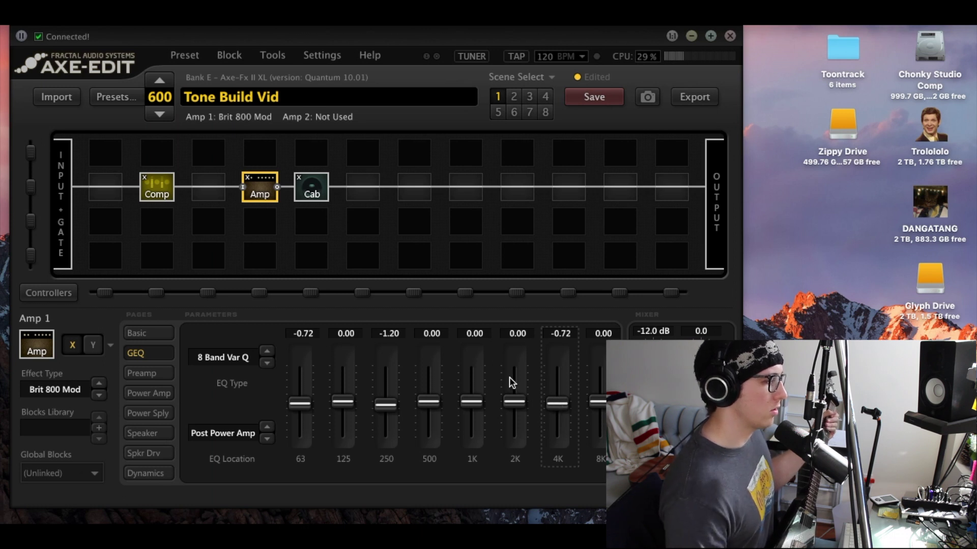
pyautogui.moveTo(510, 404); pyautogui.dragTo(523, 306)
pyautogui.moveTo(523, 353); pyautogui.dragTo(517, 406)
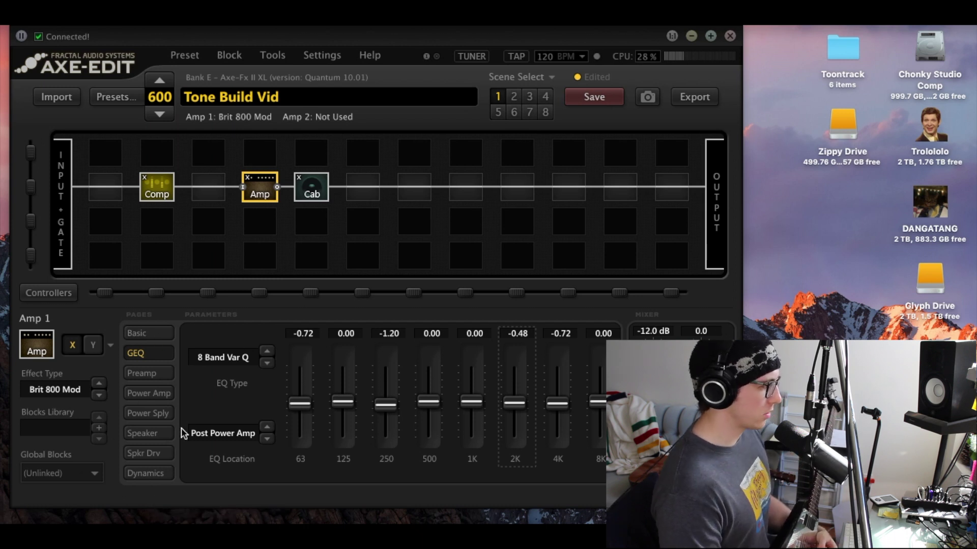
# Lower the amp's speaker Hi Resonance from 7.50 to 6.80
pyautogui.click(153, 413)
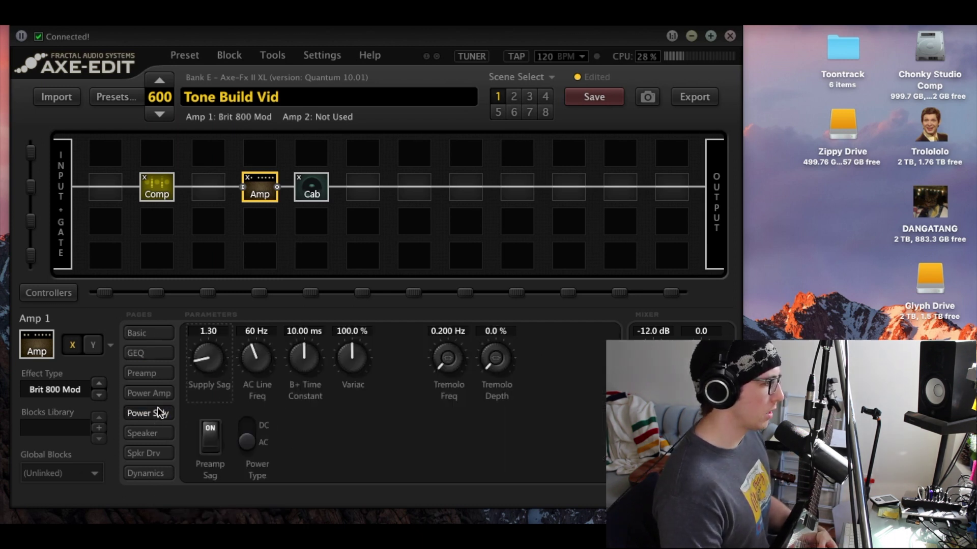
pyautogui.click(149, 435)
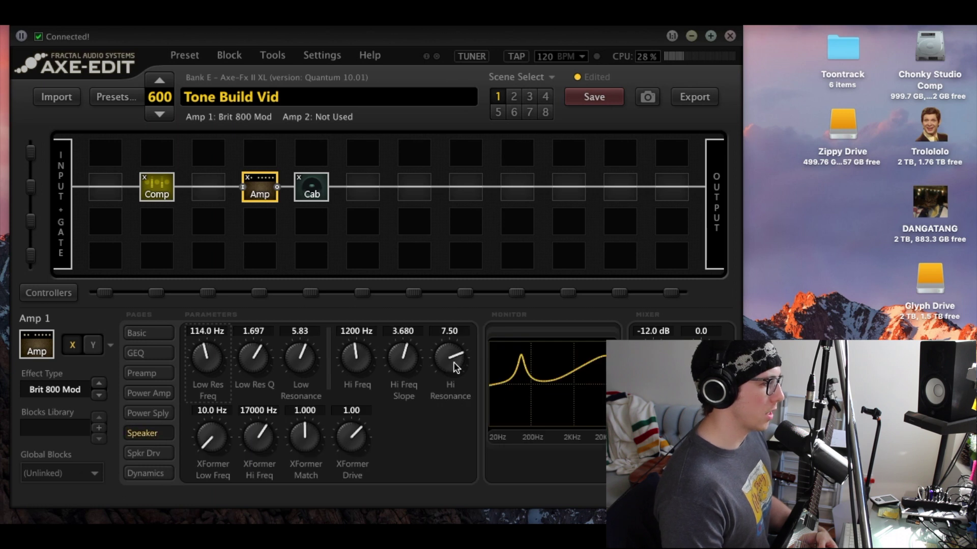
pyautogui.click(452, 365)
pyautogui.moveTo(452, 365)
pyautogui.mouseDown()
pyautogui.moveTo(452, 402)
pyautogui.moveTo(461, 311)
pyautogui.moveTo(451, 392)
pyautogui.moveTo(460, 362)
pyautogui.mouseUp()
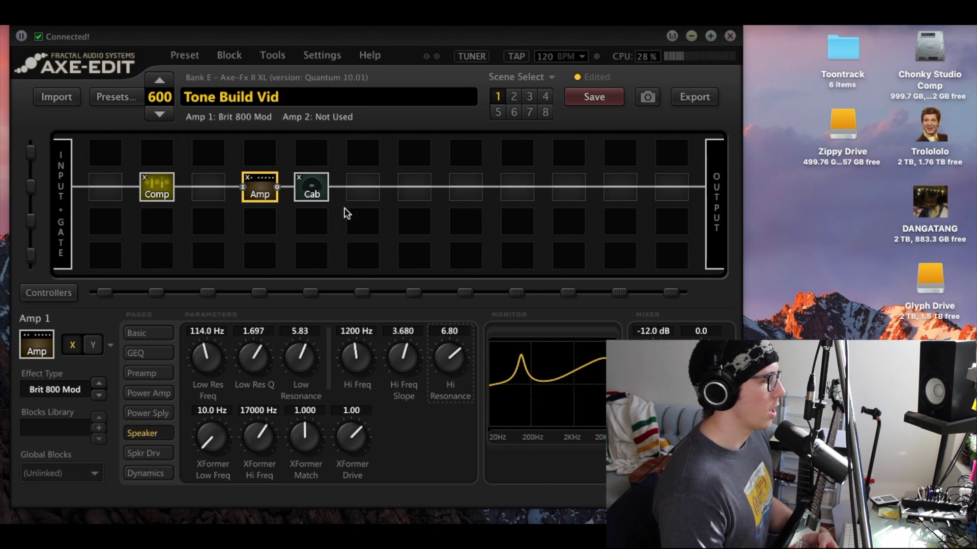
# Review the amp's Dynamics, Power Amp and Preamp pages, ending on Preamp
pyautogui.click(158, 472)
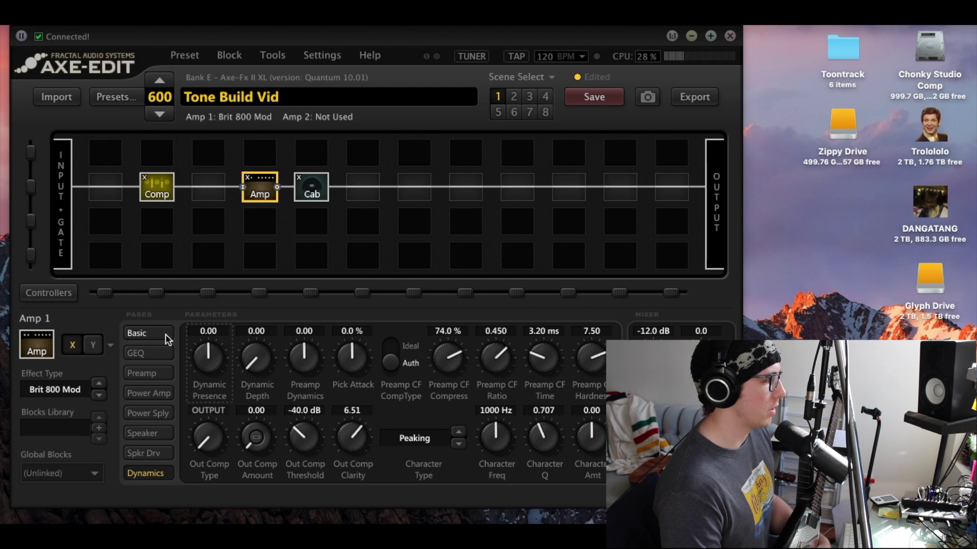
pyautogui.click(157, 394)
pyautogui.click(154, 374)
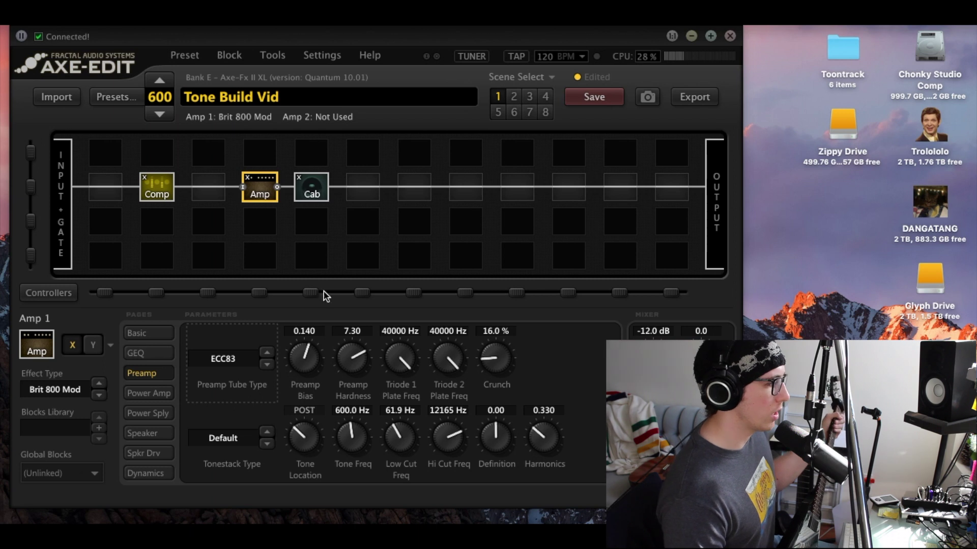
# Raise the amp's Input Drive from 5.00 to 6.82, then bring up the Cab block
pyautogui.click(151, 334)
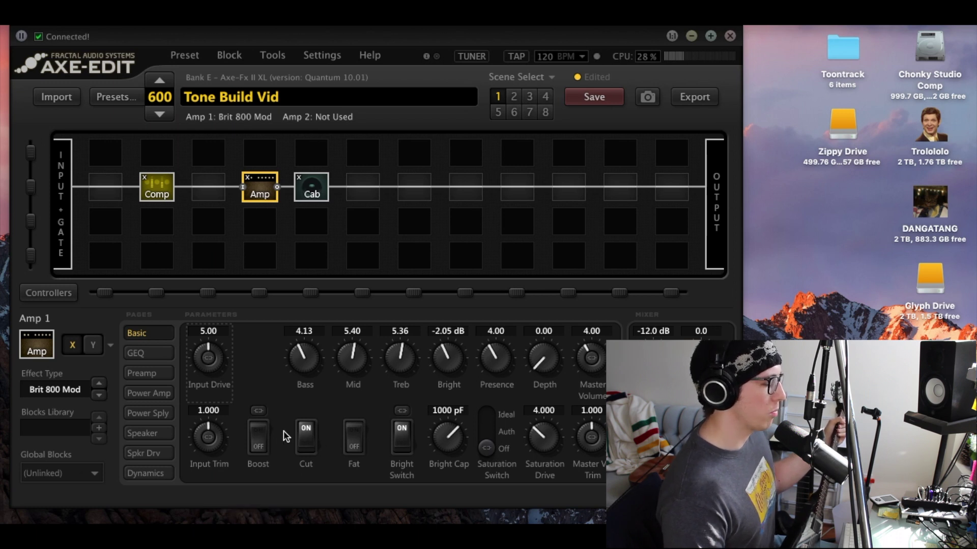
pyautogui.moveTo(197, 358); pyautogui.dragTo(213, 287)
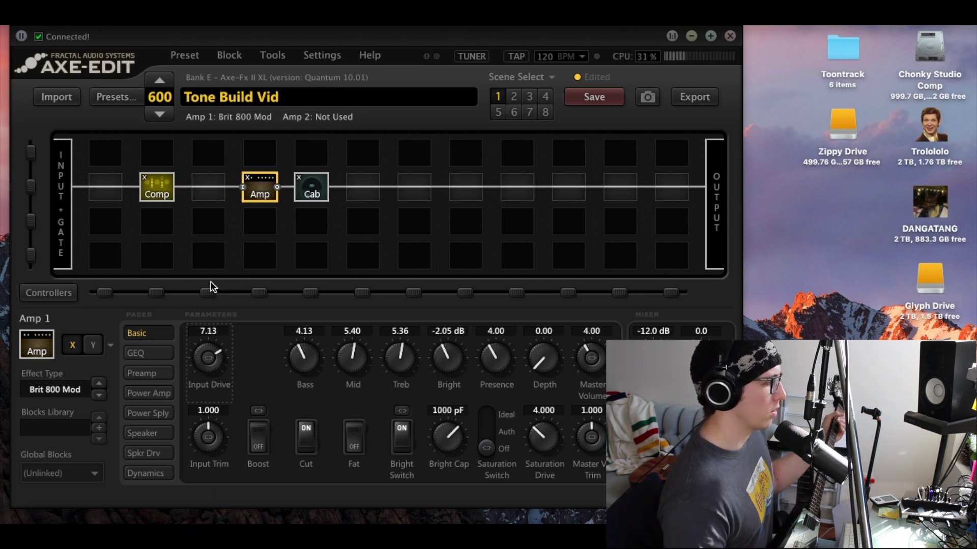
pyautogui.moveTo(217, 362)
pyautogui.mouseDown()
pyautogui.moveTo(224, 320)
pyautogui.moveTo(214, 373)
pyautogui.mouseUp()
pyautogui.scroll(-2, 214, 374)
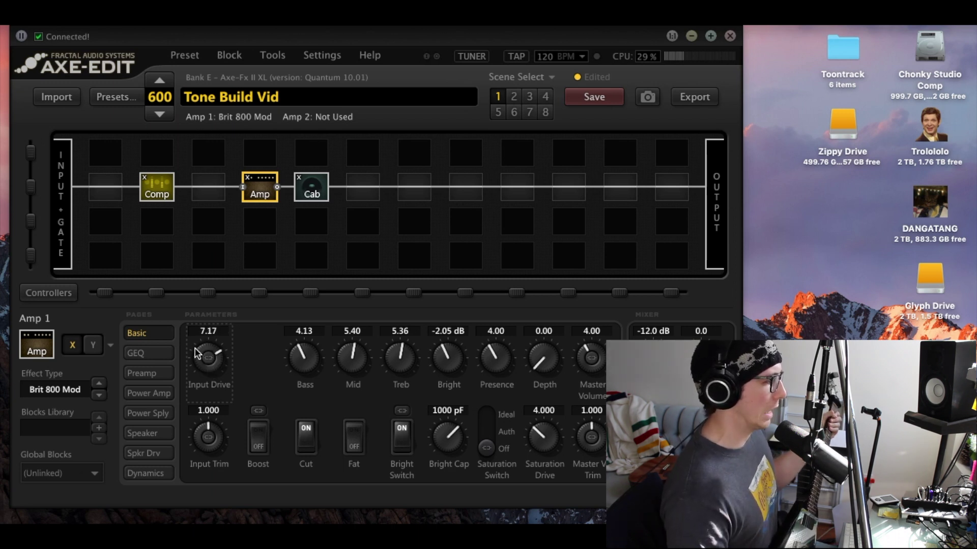
pyautogui.moveTo(203, 359); pyautogui.dragTo(203, 368)
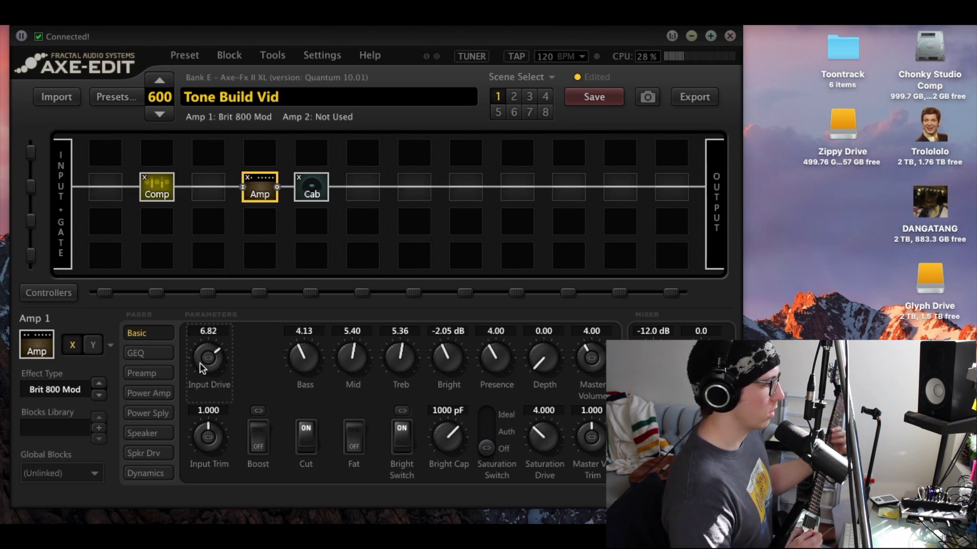
pyautogui.click(311, 189)
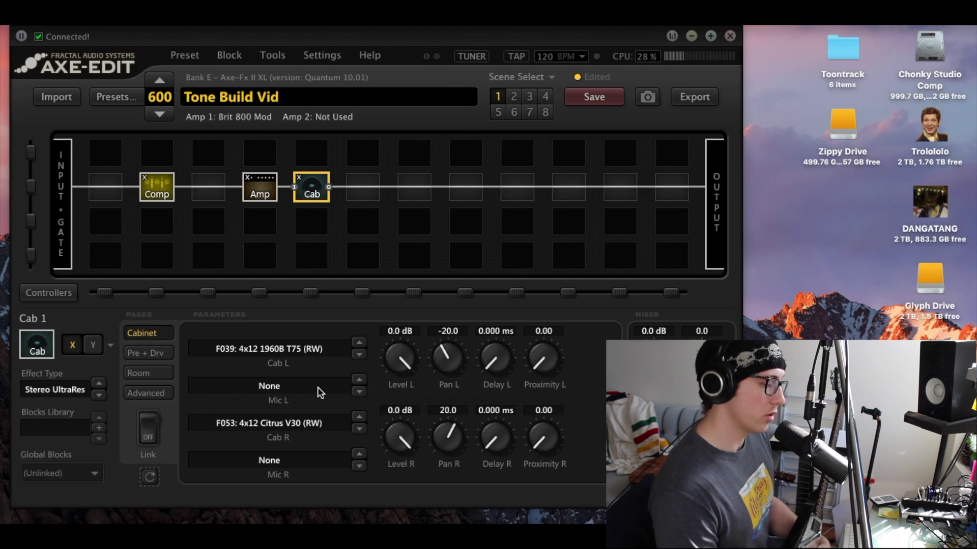
pyautogui.click(269, 392)
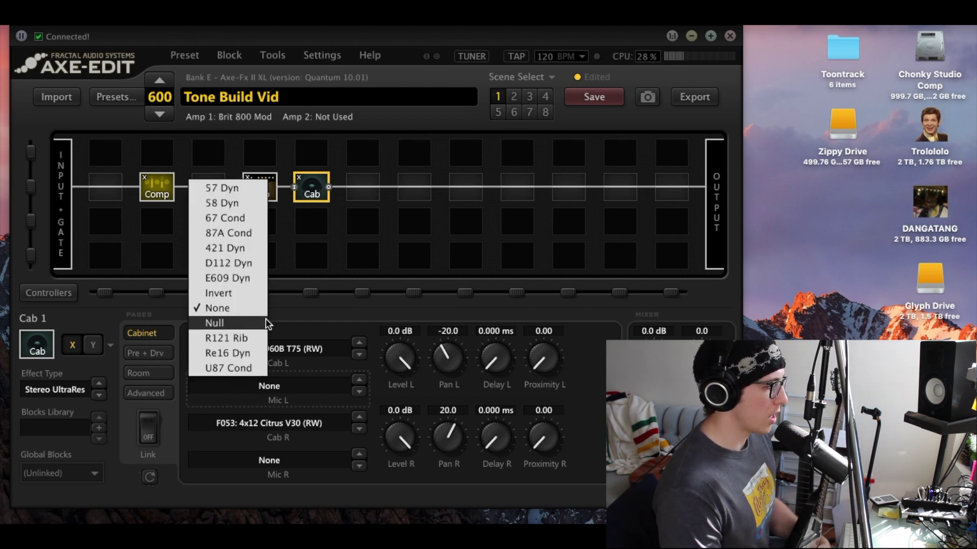
pyautogui.click(294, 365)
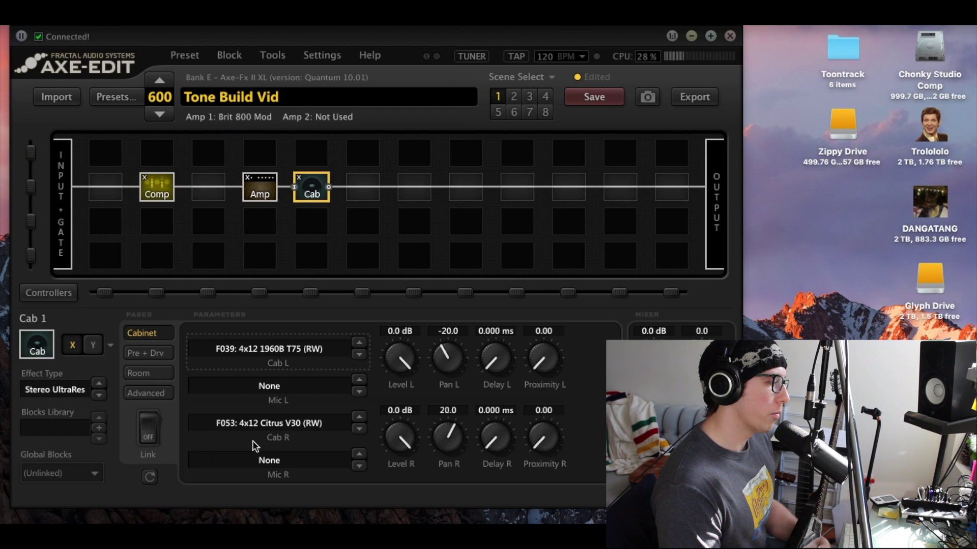
pyautogui.click(273, 390)
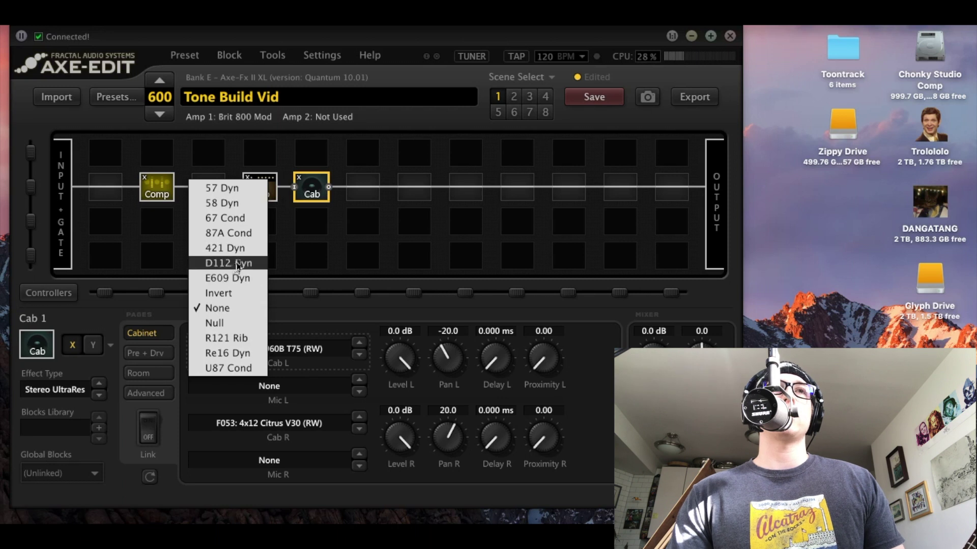
# Try R121 Rib and Re16 Dyn on the cab mics, then reset both to None
pyautogui.click(256, 340)
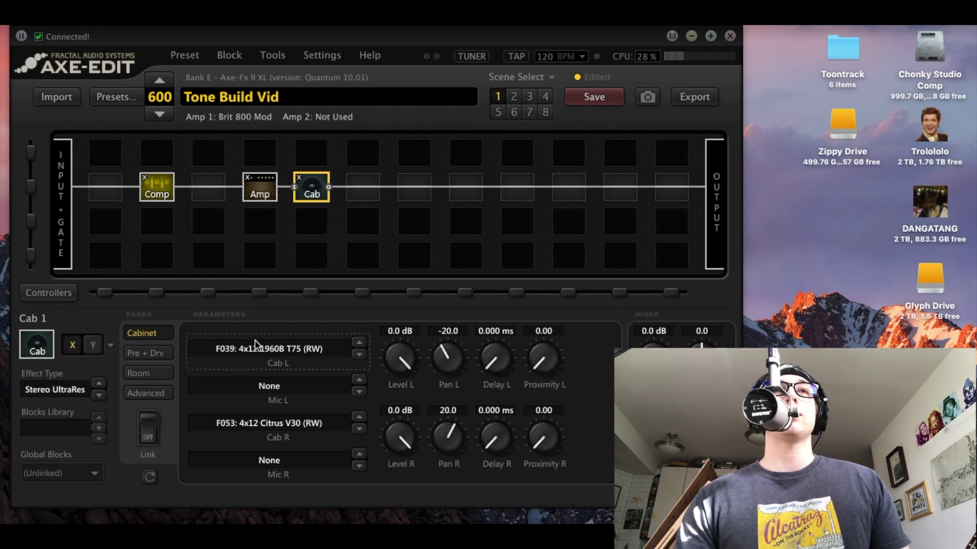
pyautogui.click(284, 460)
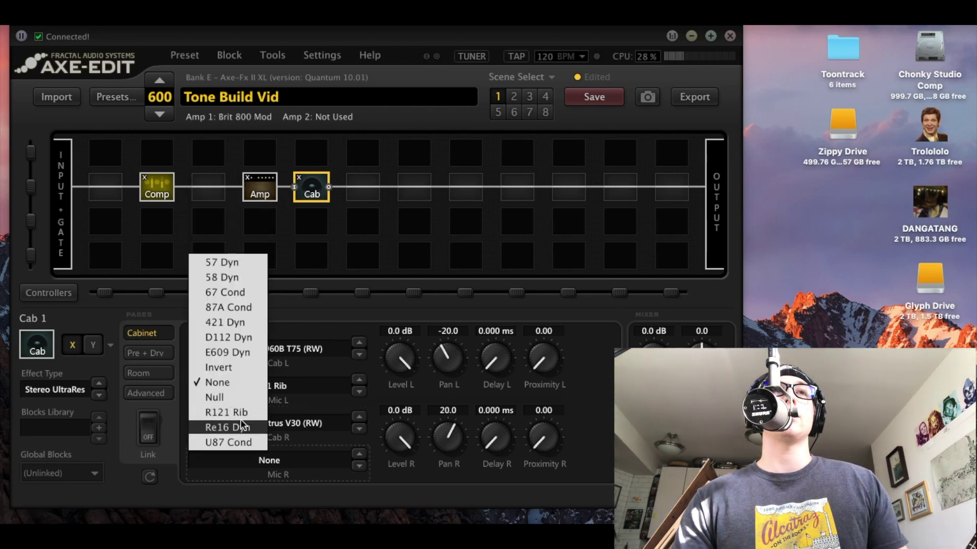
pyautogui.click(243, 425)
pyautogui.click(275, 461)
pyautogui.click(229, 408)
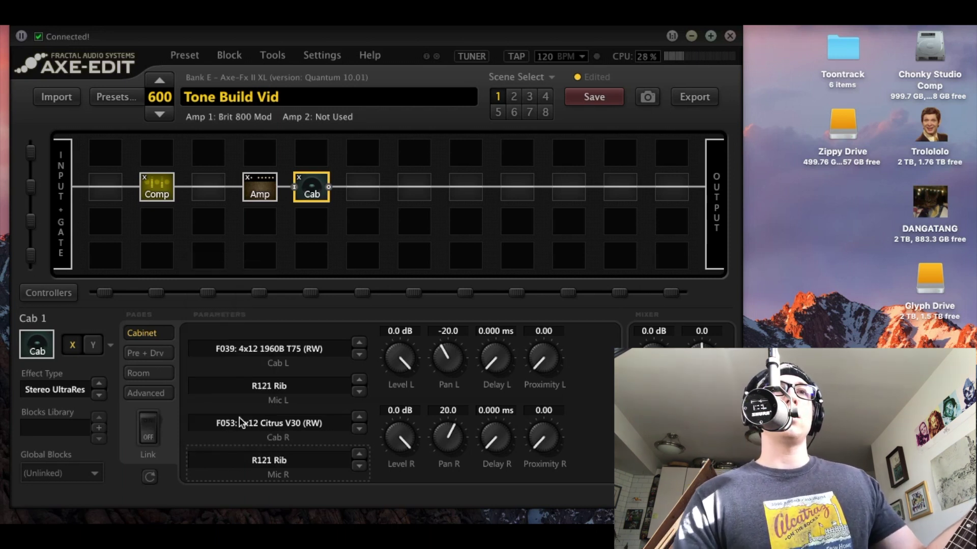
pyautogui.click(277, 386)
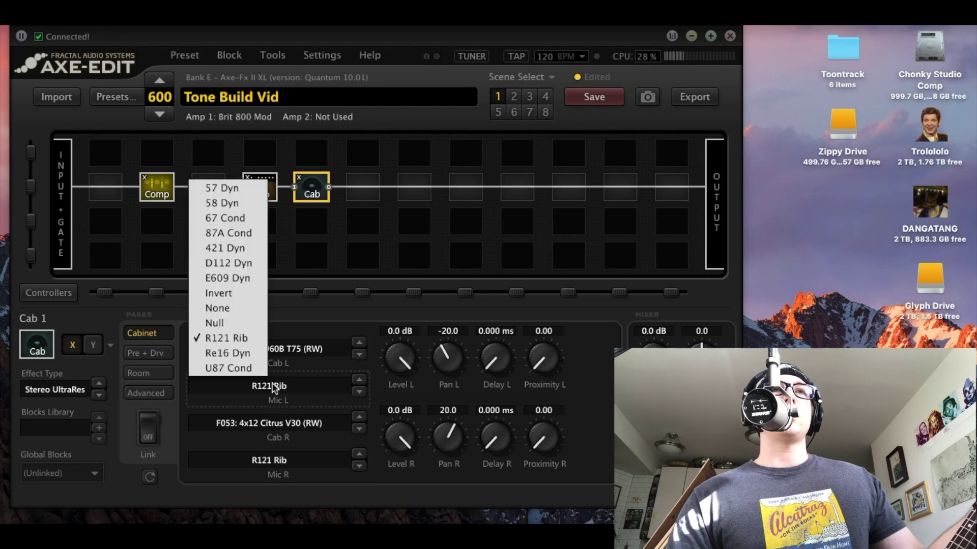
pyautogui.click(256, 308)
pyautogui.click(269, 460)
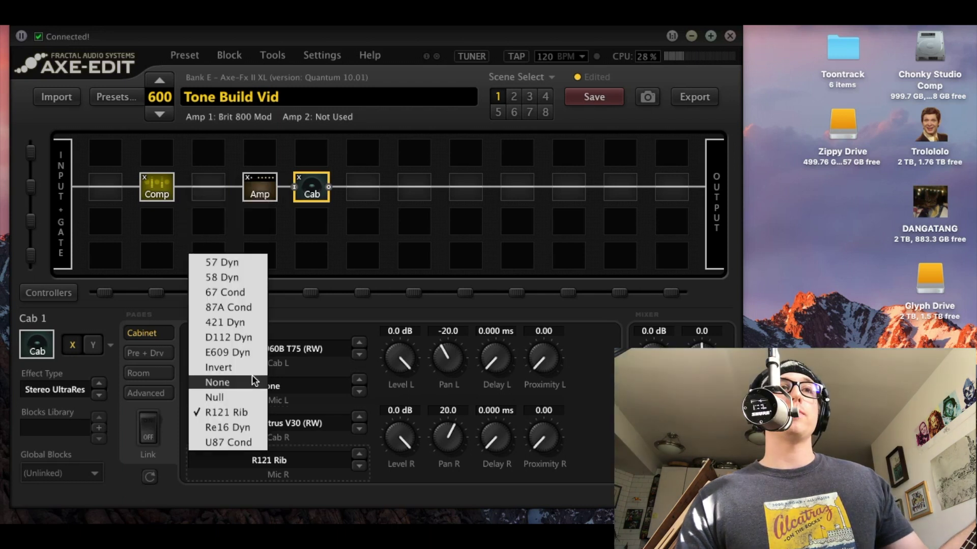
pyautogui.click(255, 382)
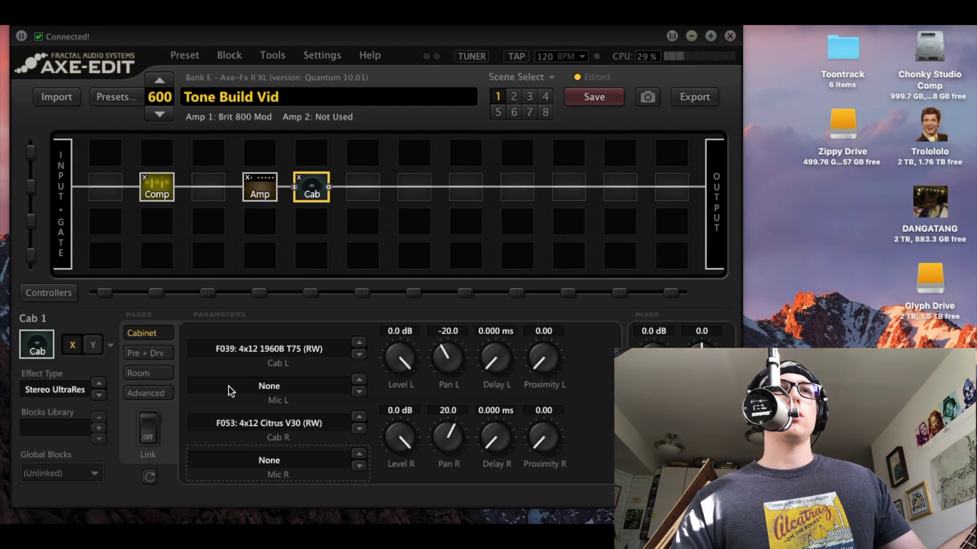
# Set both the left and right cab microphones to R121 Rib
pyautogui.click(229, 389)
pyautogui.click(239, 335)
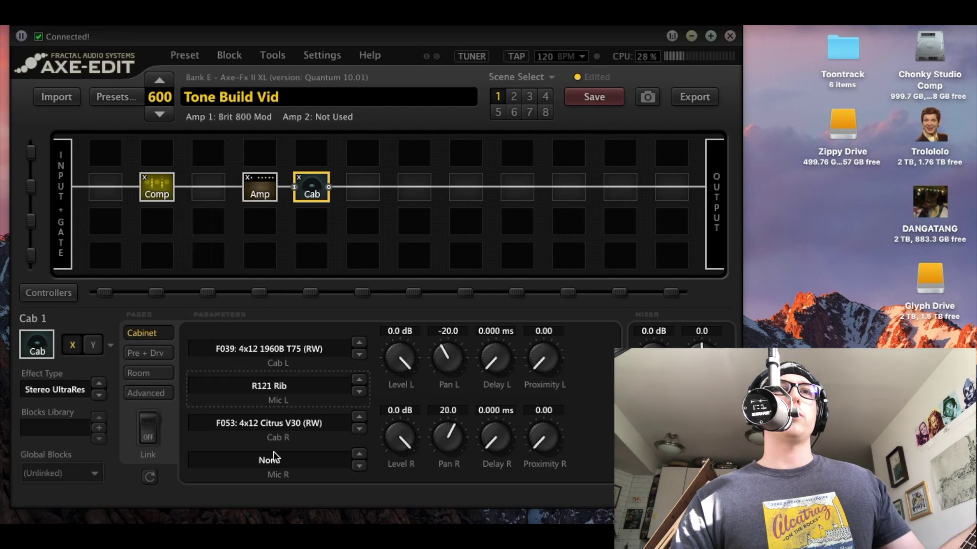
pyautogui.click(270, 460)
pyautogui.click(242, 413)
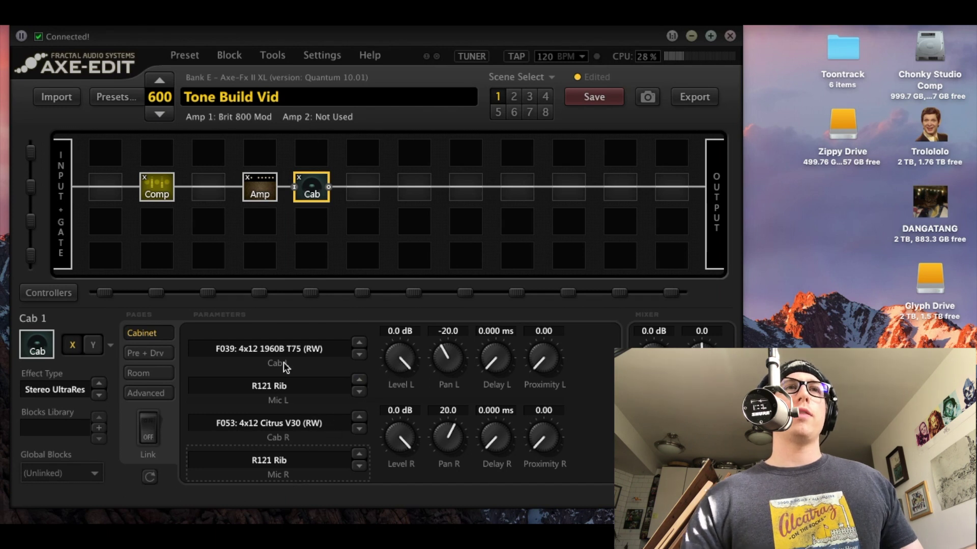
pyautogui.click(279, 388)
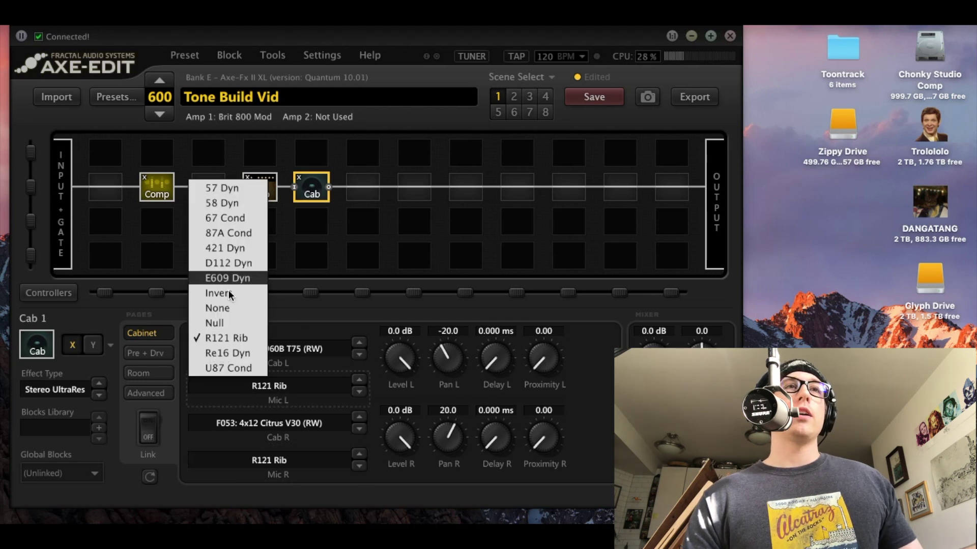
pyautogui.click(341, 377)
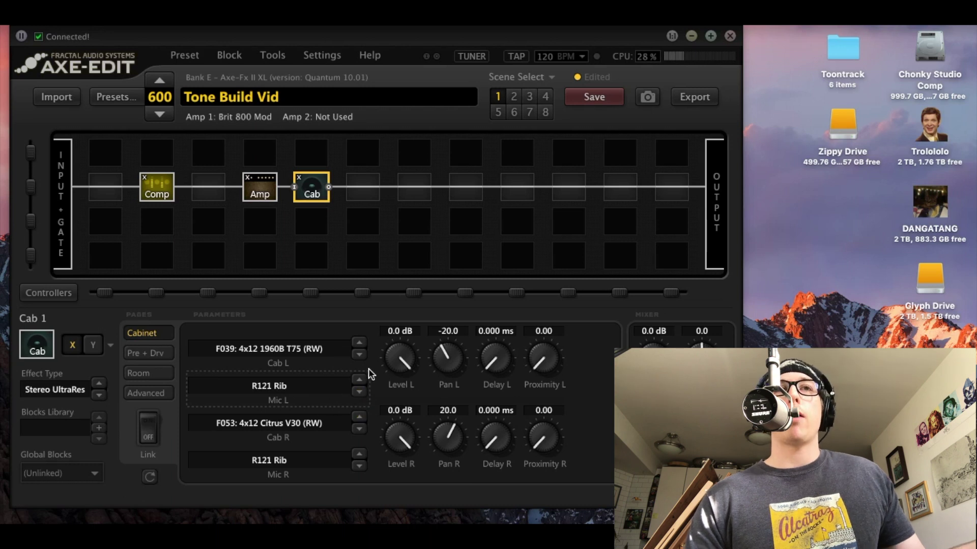
pyautogui.click(360, 393)
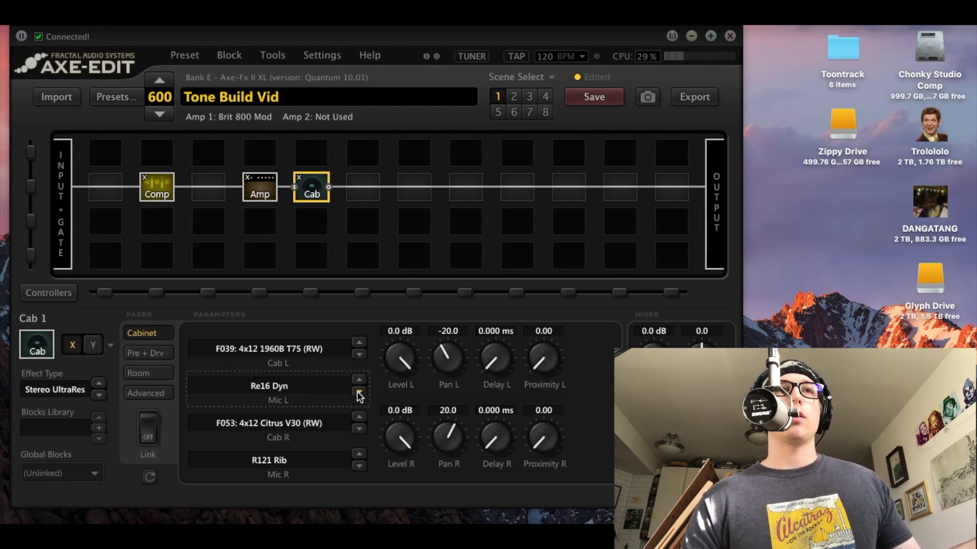
pyautogui.click(359, 393)
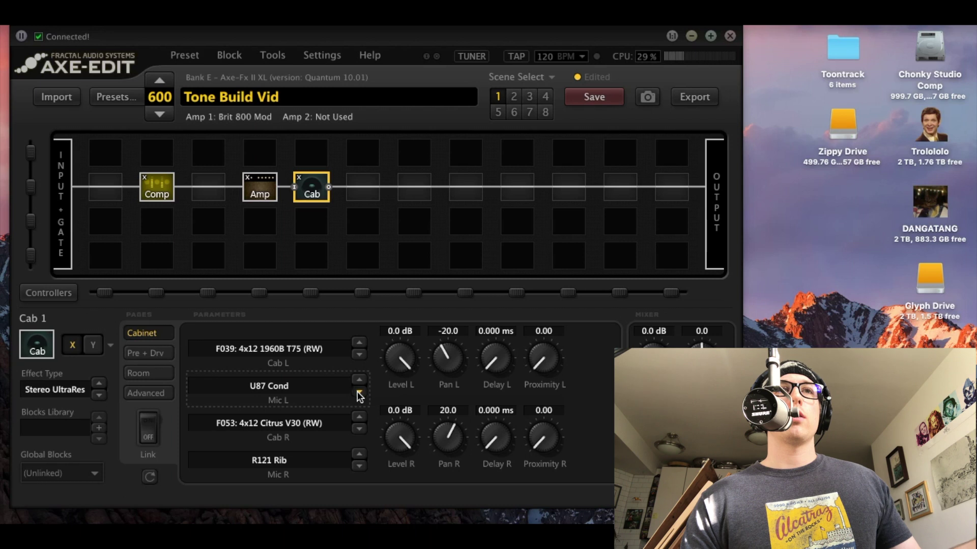
pyautogui.click(359, 393)
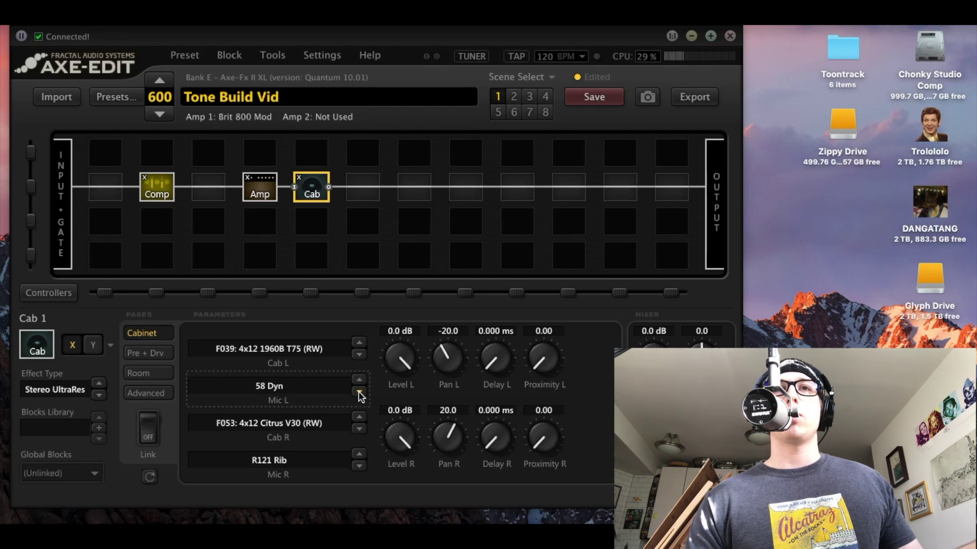
pyautogui.click(359, 393)
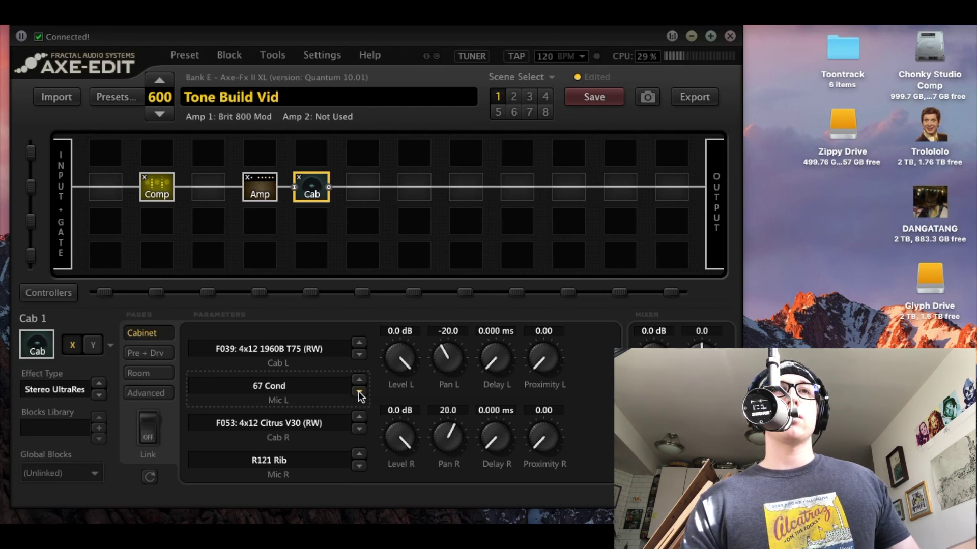
pyautogui.click(359, 392)
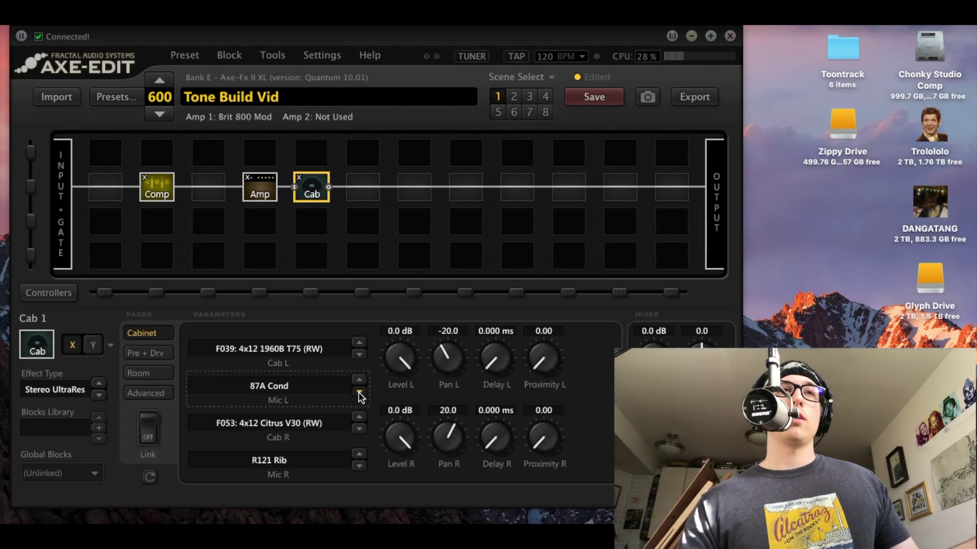
pyautogui.click(359, 393)
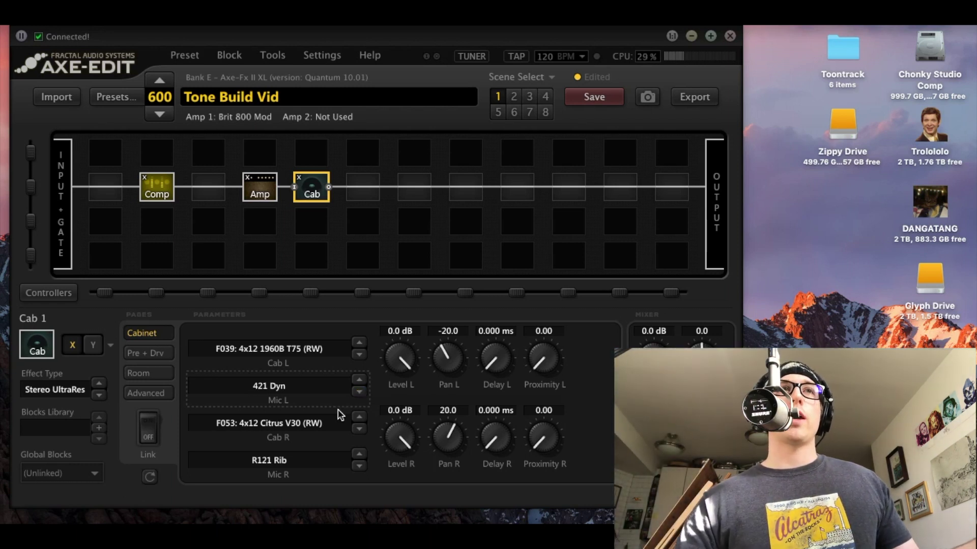
pyautogui.click(359, 393)
pyautogui.click(359, 392)
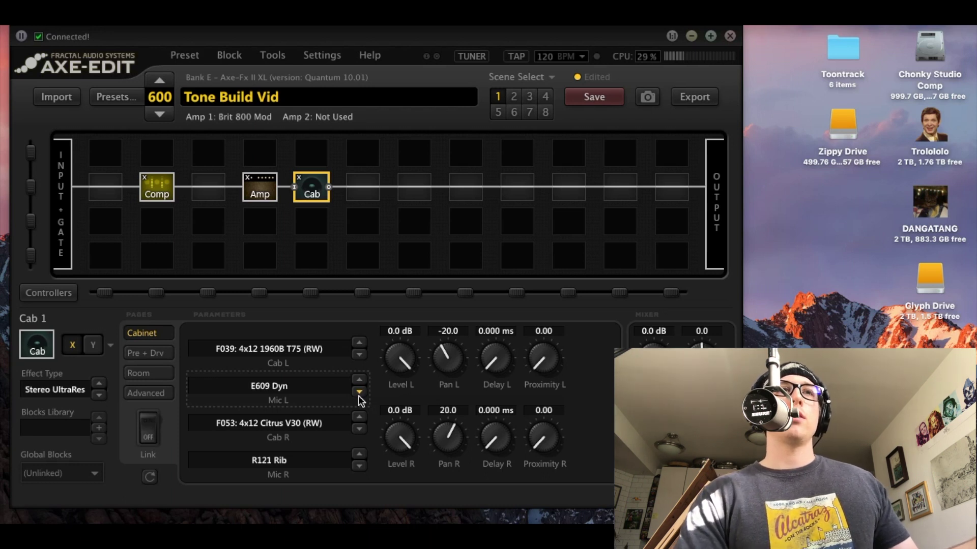
pyautogui.click(359, 393)
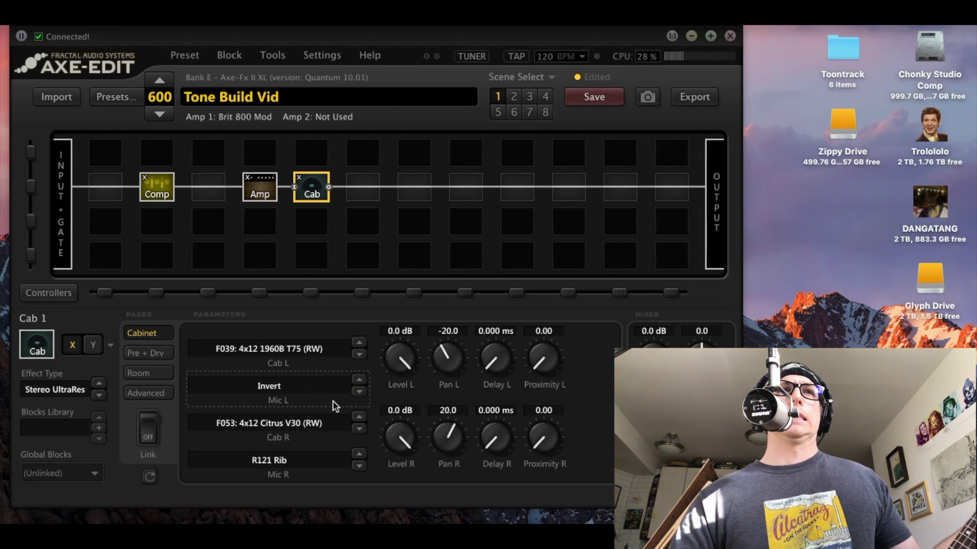
pyautogui.click(304, 391)
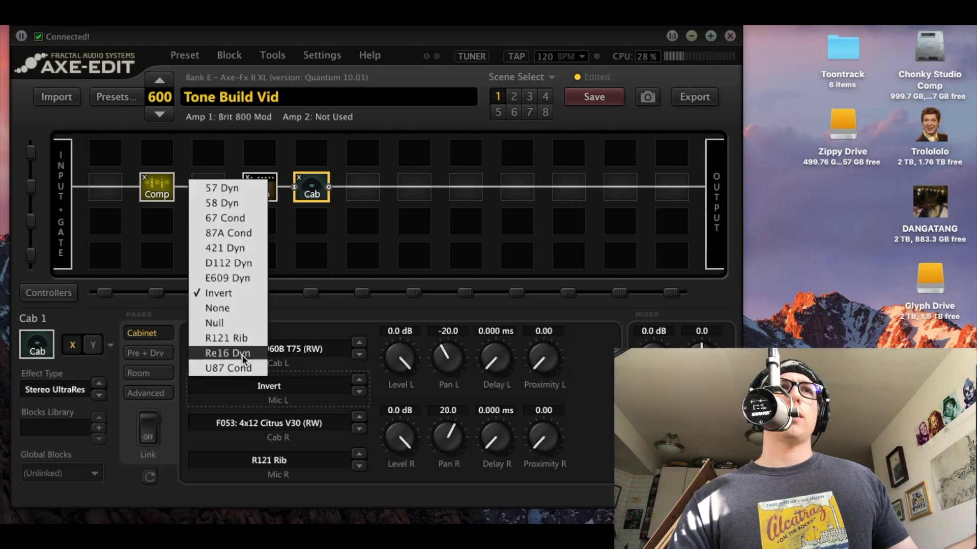
pyautogui.click(257, 338)
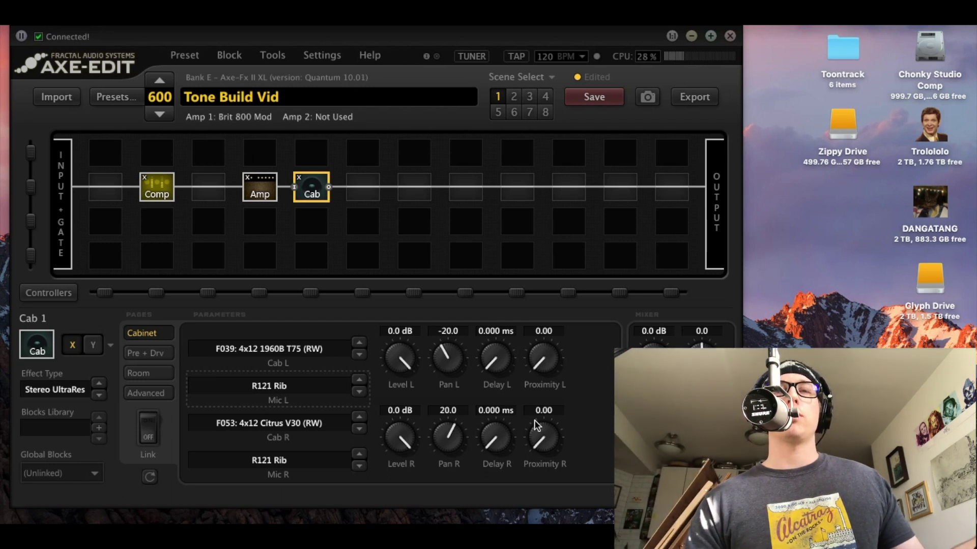
# Set the cab mic proximity to 1.39 on the left and 1.16 on the right
pyautogui.moveTo(549, 447); pyautogui.dragTo(572, 388)
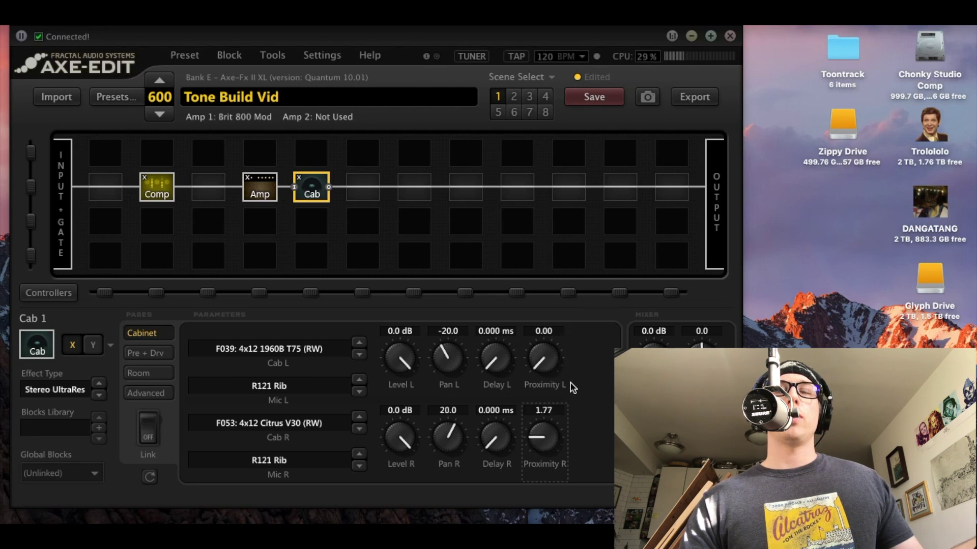
pyautogui.moveTo(549, 443); pyautogui.dragTo(539, 415)
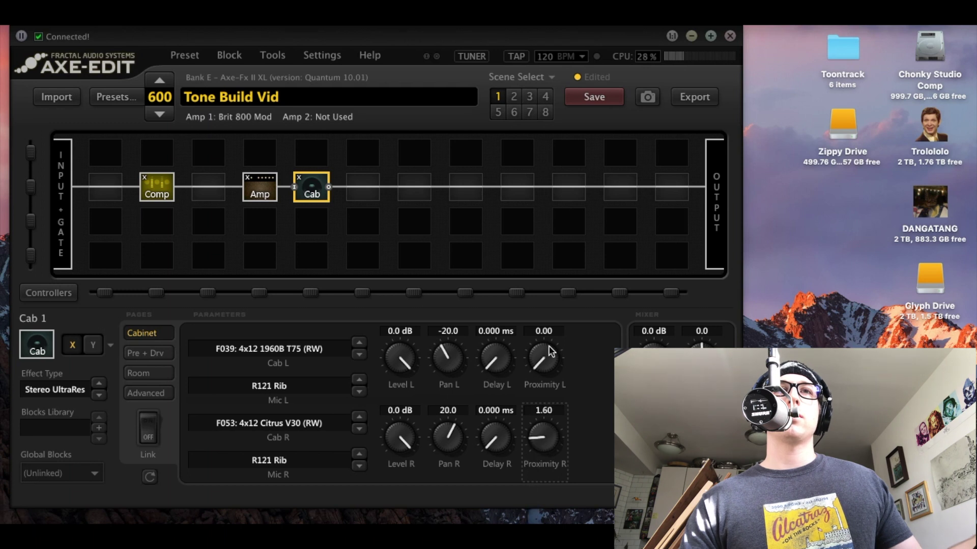
pyautogui.moveTo(543, 358); pyautogui.dragTo(553, 304)
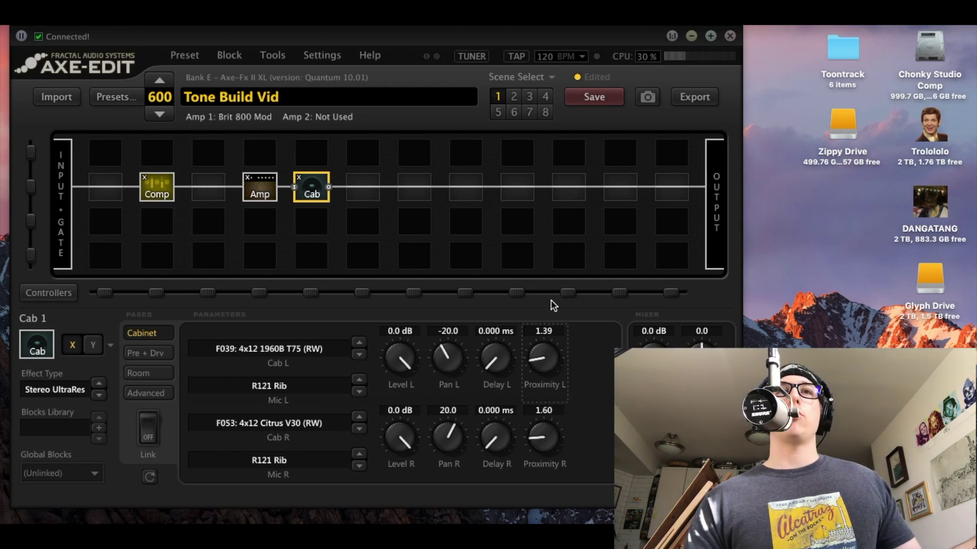
pyautogui.moveTo(543, 437); pyautogui.dragTo(540, 457)
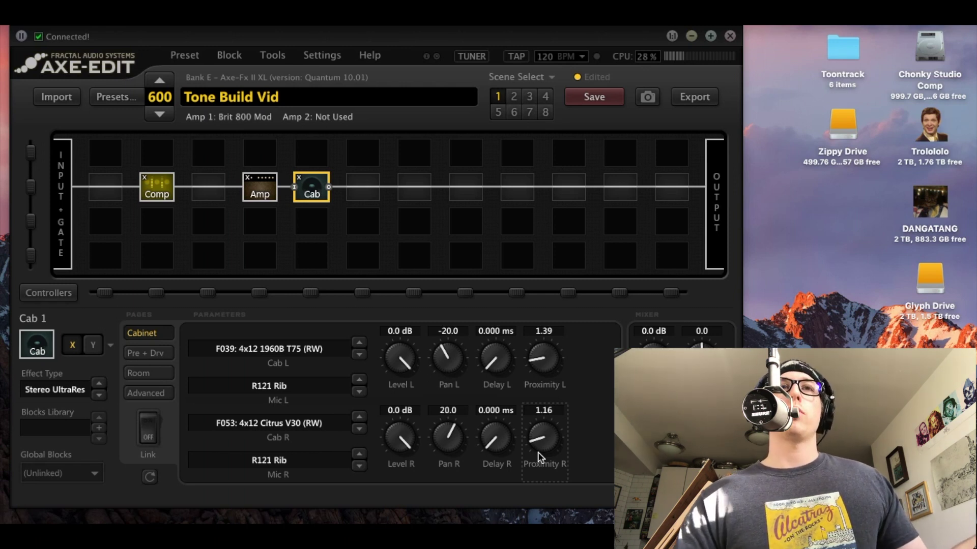
pyautogui.rightClick(414, 189)
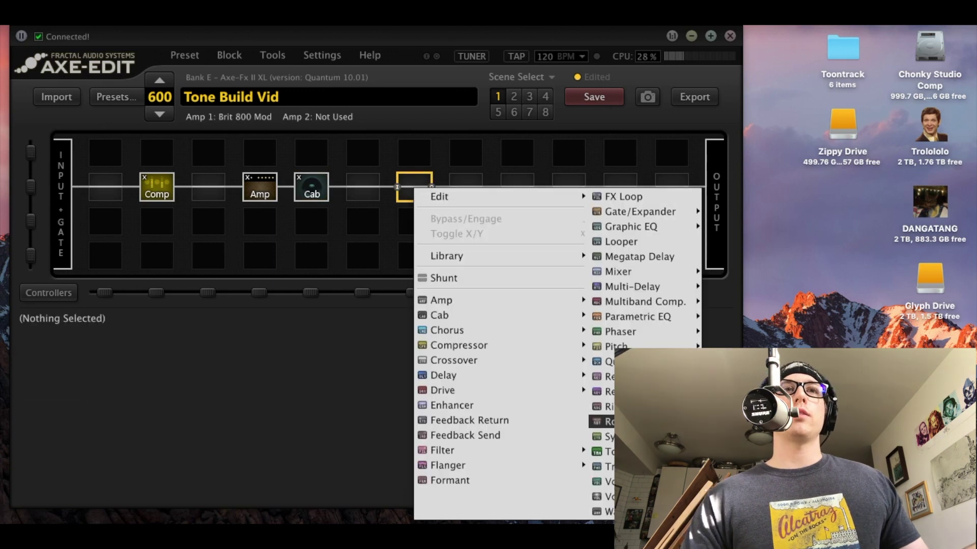
# Add a Filter block after the Cab, set to Highpass at 60.3 Hz
pyautogui.moveTo(475, 450)
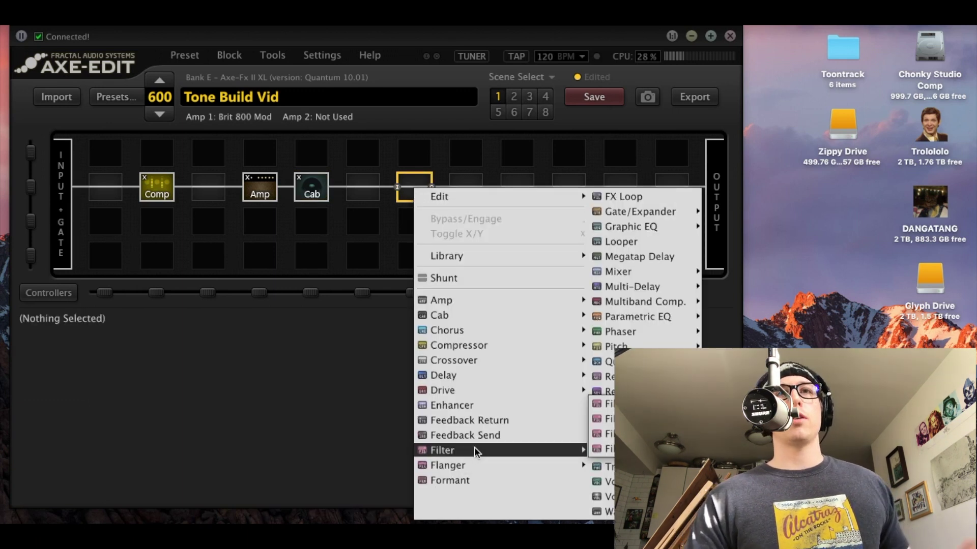
pyautogui.click(595, 420)
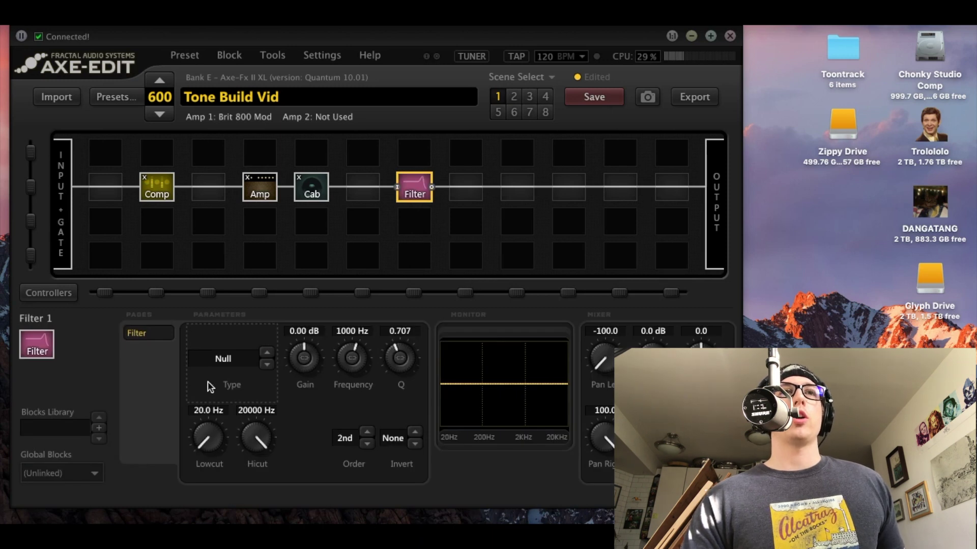
pyautogui.click(222, 361)
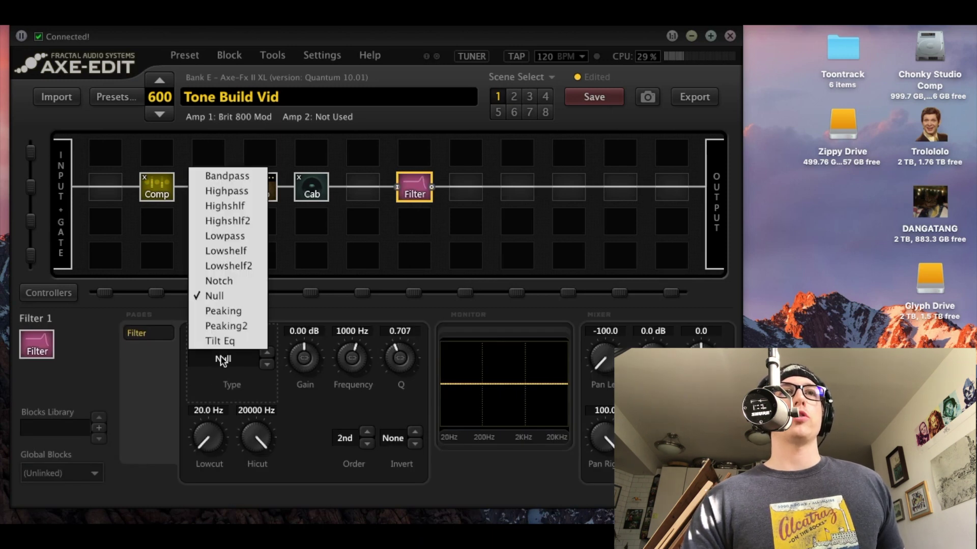
pyautogui.click(239, 191)
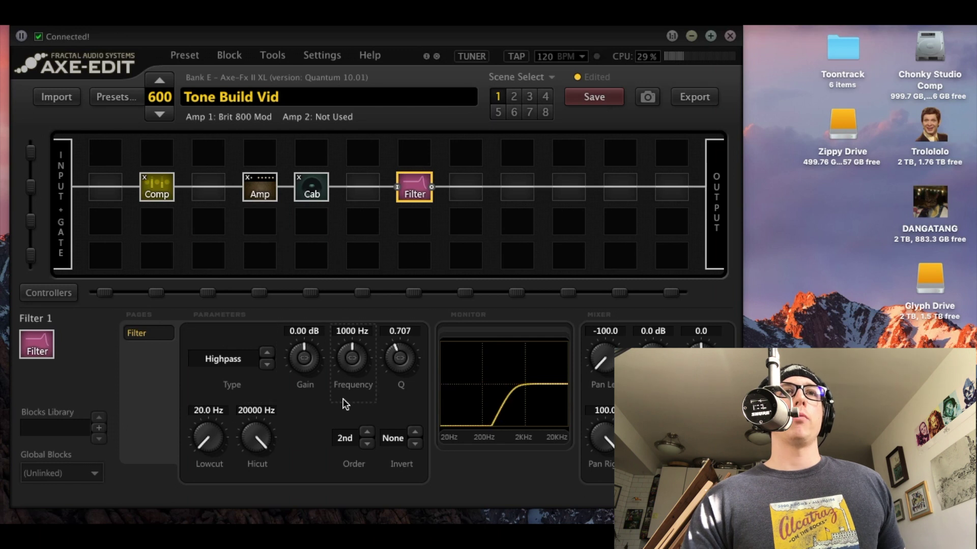
pyautogui.moveTo(342, 399); pyautogui.dragTo(323, 504)
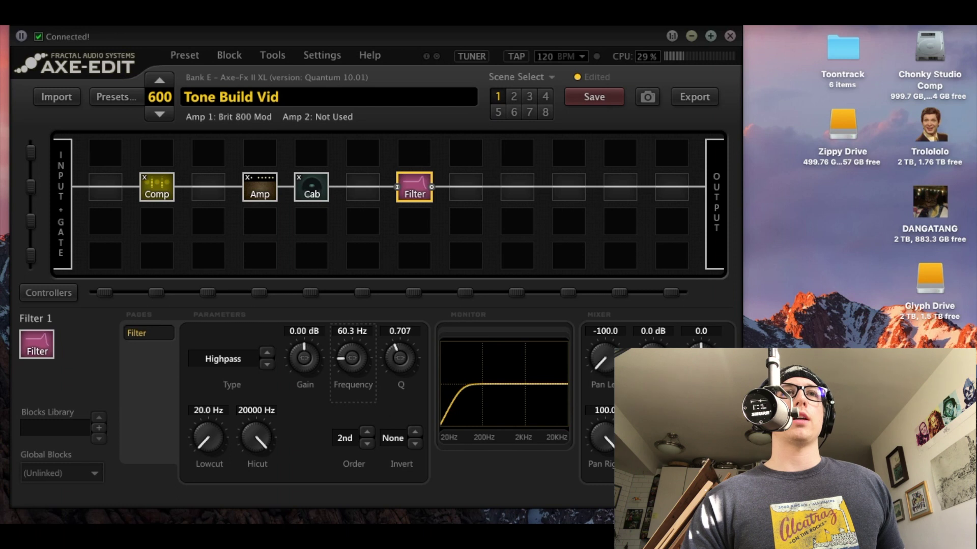
# Try a resonant bump on the filter Q, then settle it at 0.728
pyautogui.moveTo(398, 359); pyautogui.dragTo(405, 337)
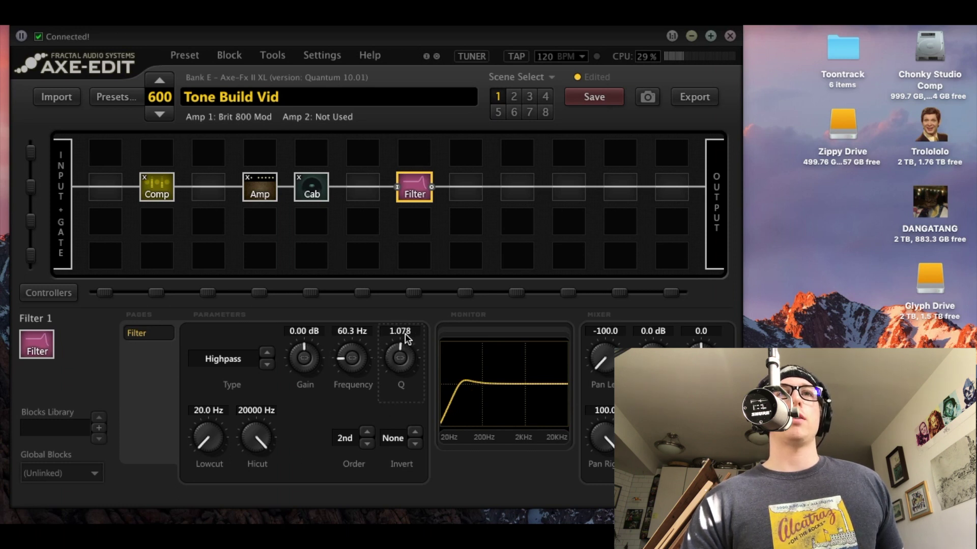
pyautogui.scroll(-3, 404, 334)
pyautogui.scroll(-2, 400, 349)
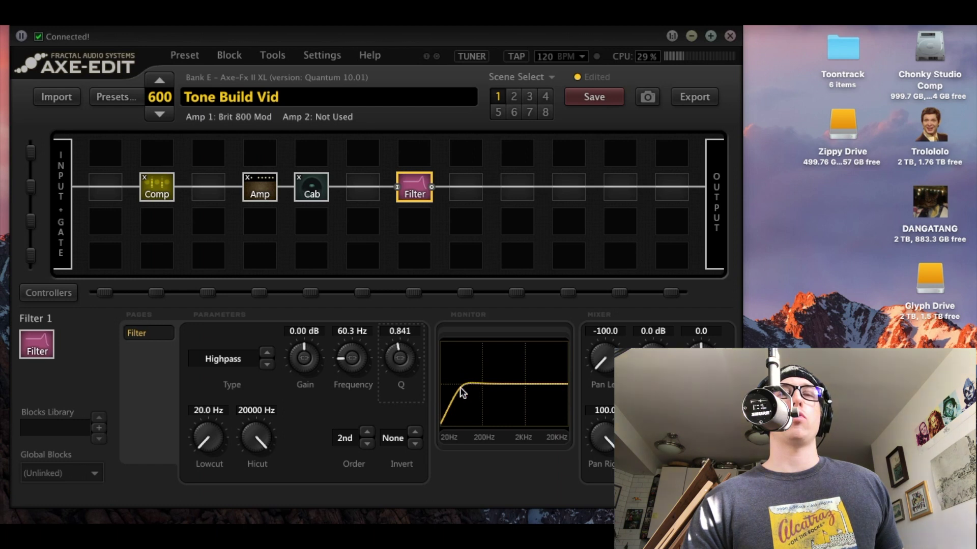
pyautogui.moveTo(395, 351); pyautogui.dragTo(388, 431)
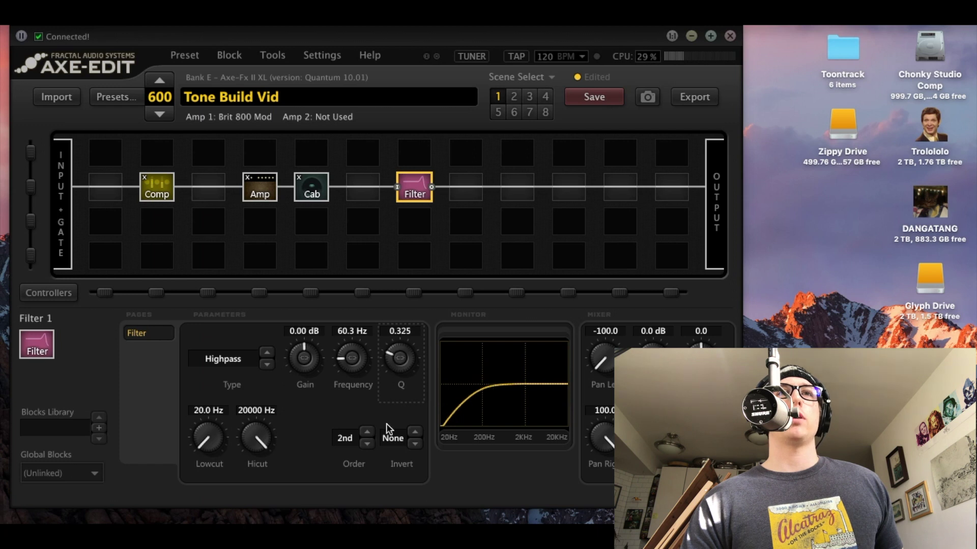
pyautogui.scroll(10, 401, 373)
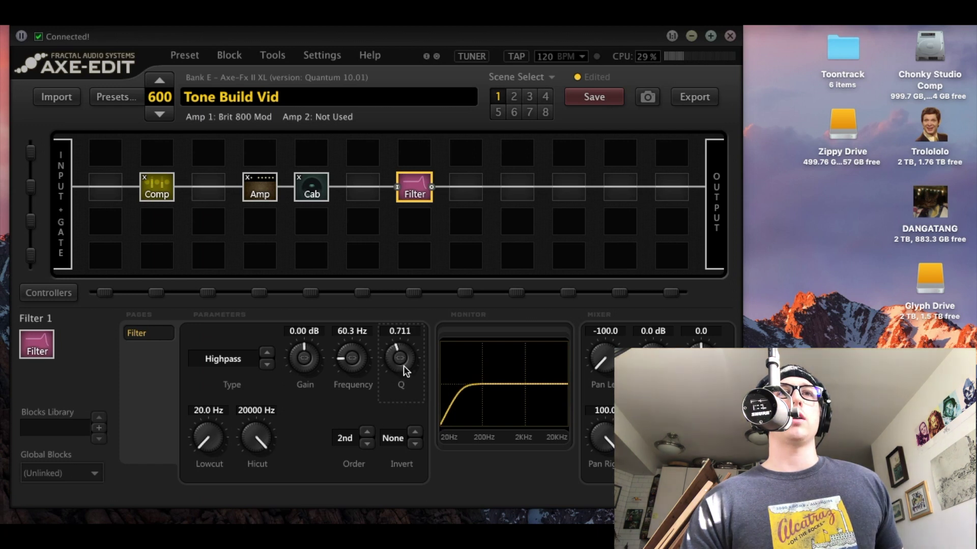
pyautogui.scroll(-3, 407, 376)
pyautogui.scroll(-1, 404, 375)
pyautogui.scroll(1, 407, 372)
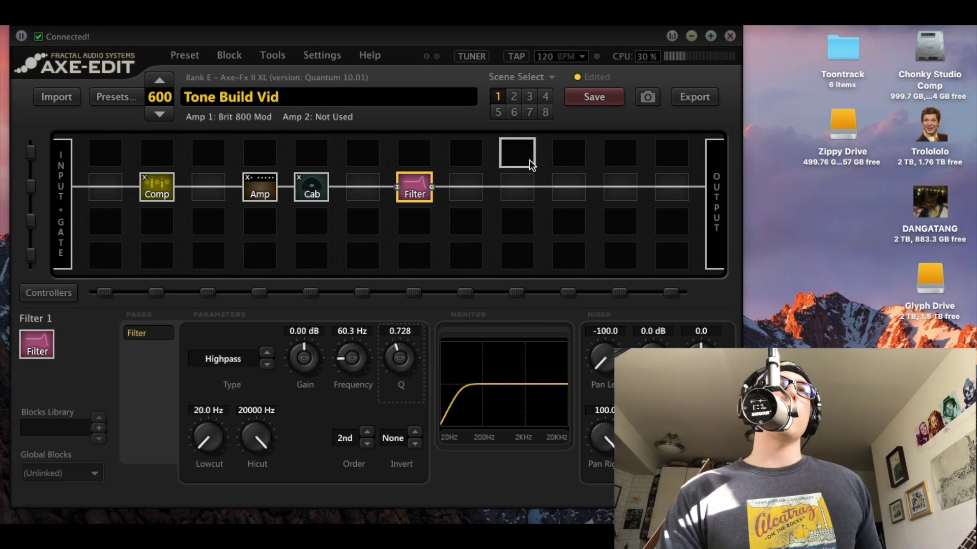
# Insert a Parametric EQ 1 block in the empty slot after the Filter
pyautogui.click(475, 192)
pyautogui.rightClick(474, 189)
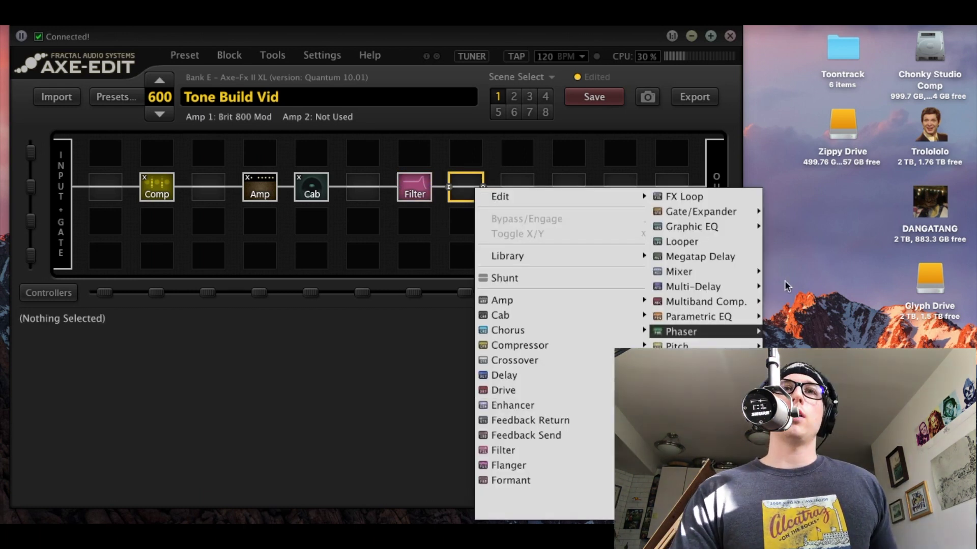
pyautogui.moveTo(750, 321)
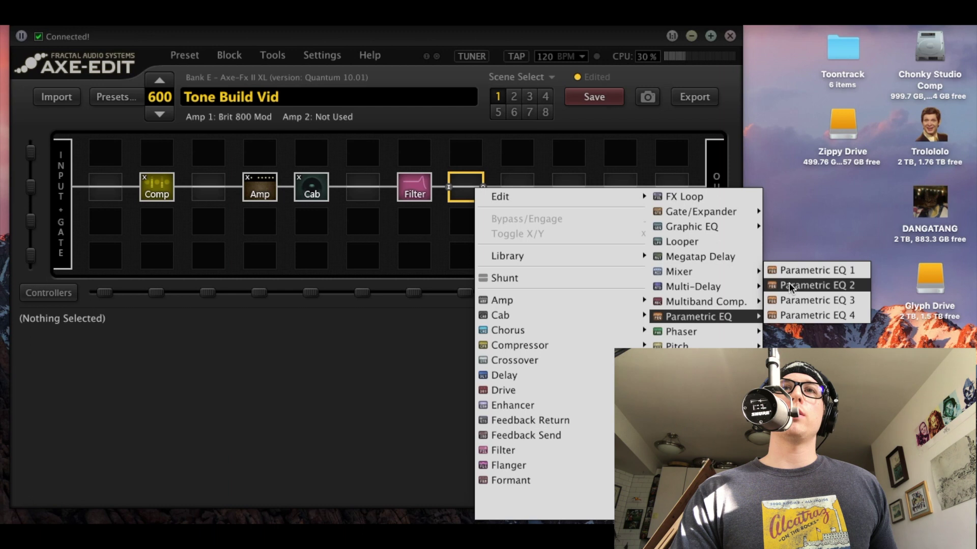
pyautogui.click(826, 269)
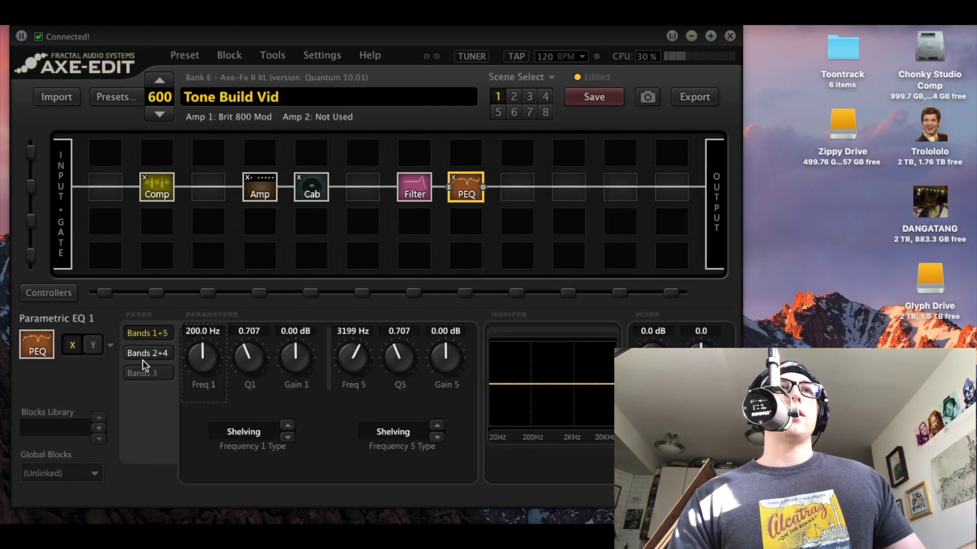
# Make PEQ band 1 a Peaking band, Q 2.85, swept to 276.9 Hz, boost lowered to 3.42 dB
pyautogui.moveTo(214, 356); pyautogui.dragTo(219, 352)
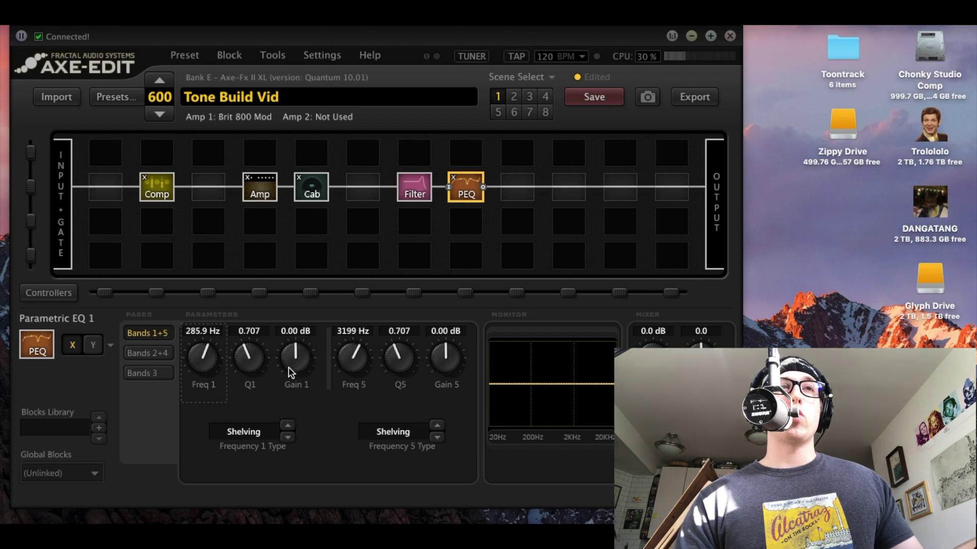
pyautogui.moveTo(303, 351); pyautogui.dragTo(375, 251)
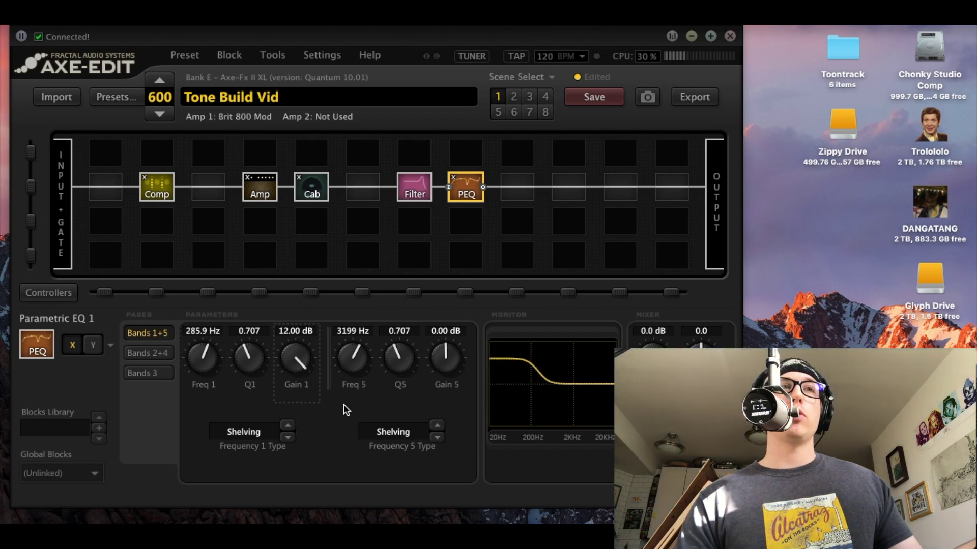
pyautogui.click(256, 439)
pyautogui.click(254, 465)
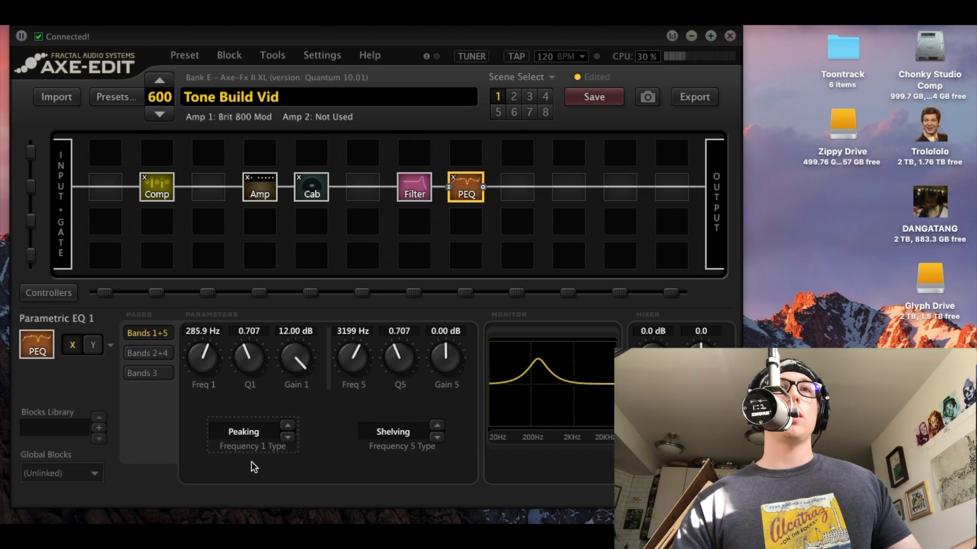
pyautogui.moveTo(255, 359); pyautogui.dragTo(293, 343)
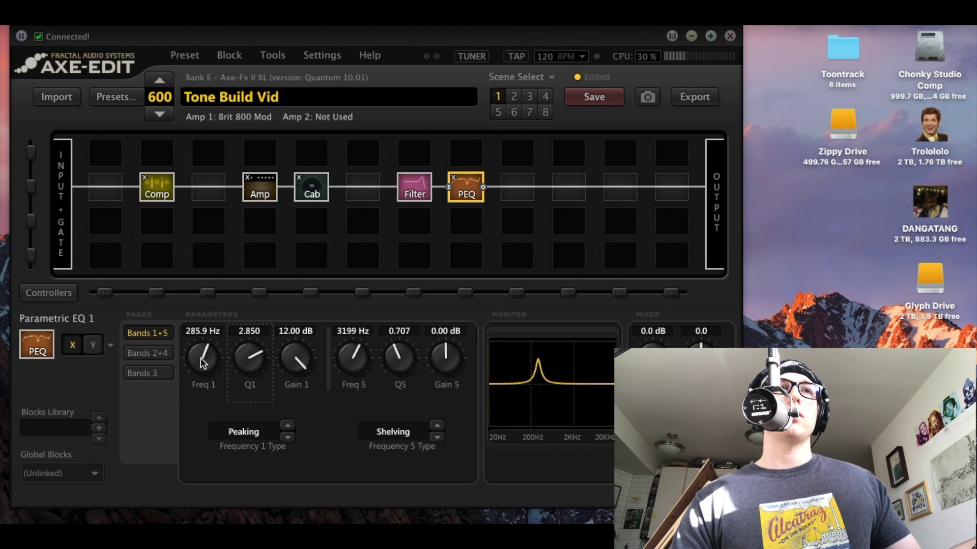
pyautogui.moveTo(203, 362)
pyautogui.mouseDown()
pyautogui.moveTo(198, 394)
pyautogui.moveTo(204, 357)
pyautogui.moveTo(205, 379)
pyautogui.moveTo(205, 362)
pyautogui.moveTo(224, 348)
pyautogui.moveTo(206, 369)
pyautogui.mouseUp()
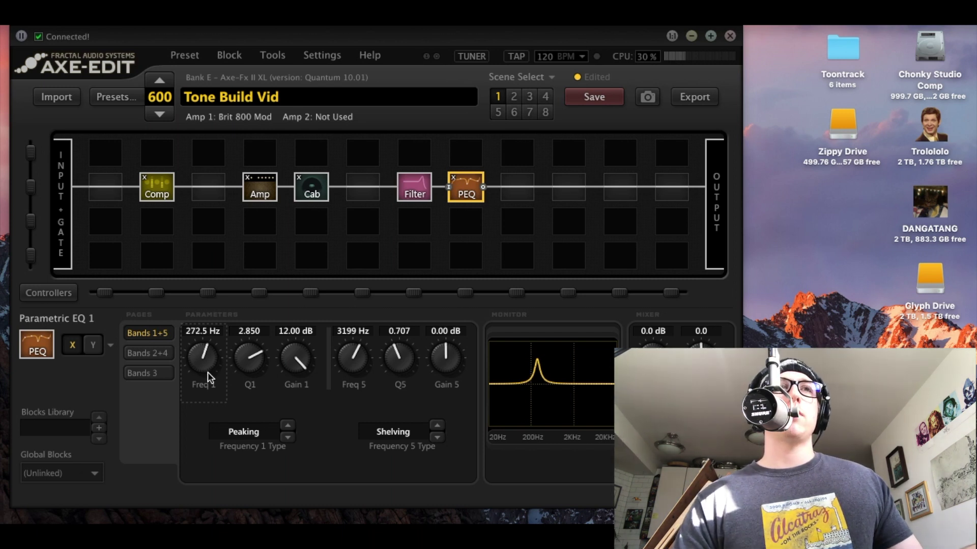
pyautogui.moveTo(206, 367); pyautogui.dragTo(206, 363)
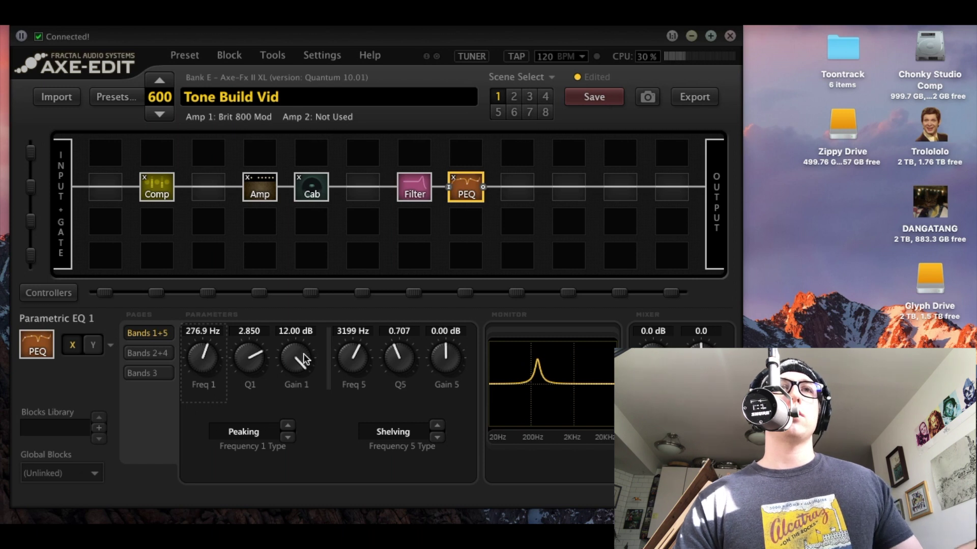
pyautogui.moveTo(304, 360); pyautogui.dragTo(299, 499)
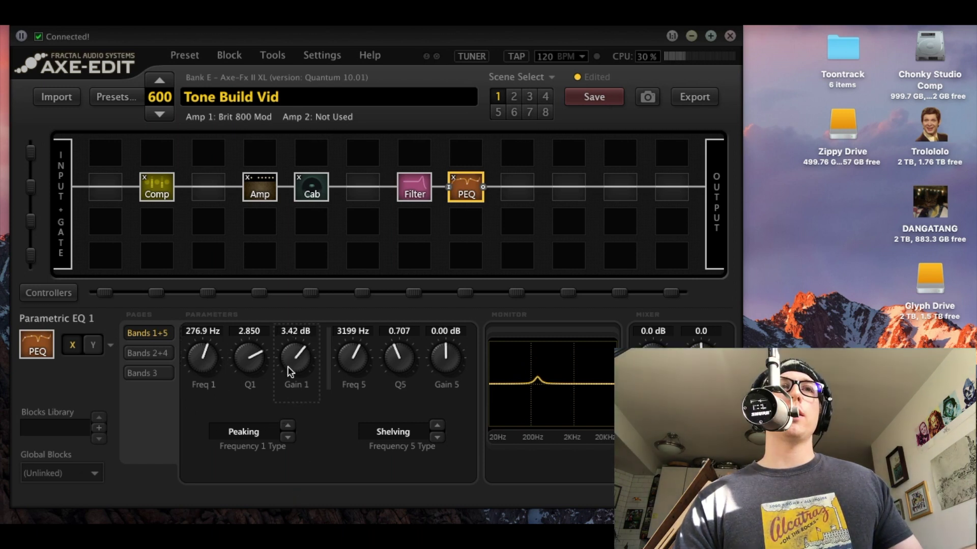
# Reset PEQ band 1 gain to 0, cut it to -1.37 dB, and show Bands 2+4
pyautogui.moveTo(294, 375); pyautogui.dragTo(277, 547)
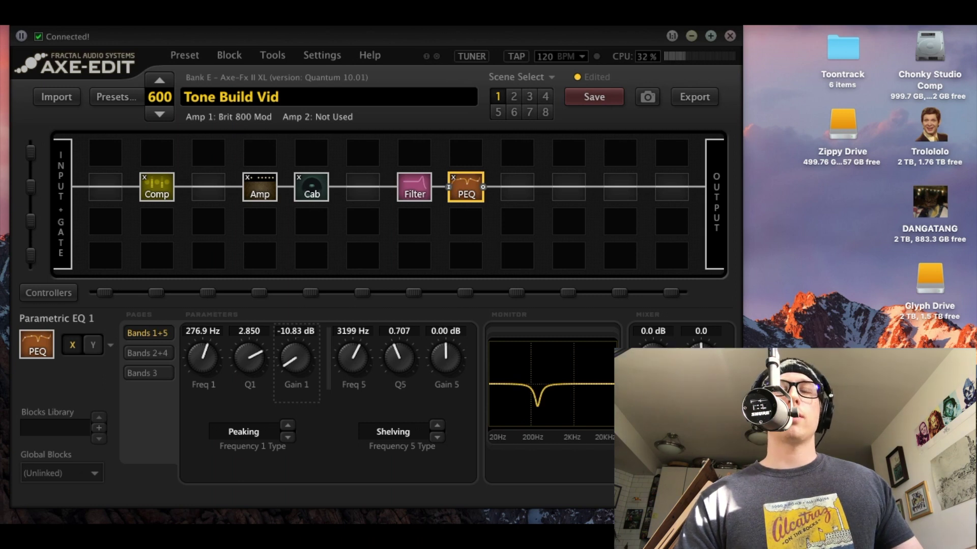
pyautogui.moveTo(252, 503); pyautogui.dragTo(268, 415)
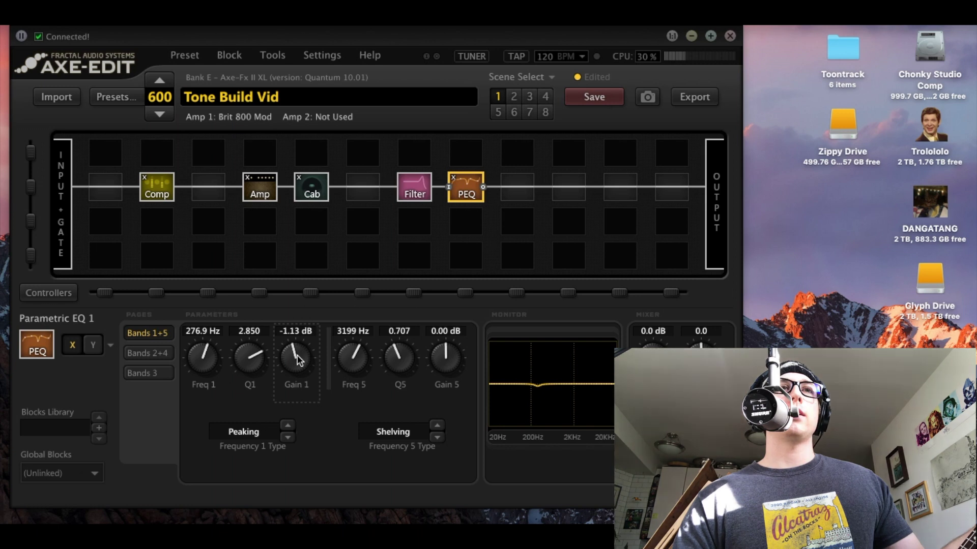
pyautogui.doubleClick(300, 331)
pyautogui.write('0')
pyautogui.press('Return')
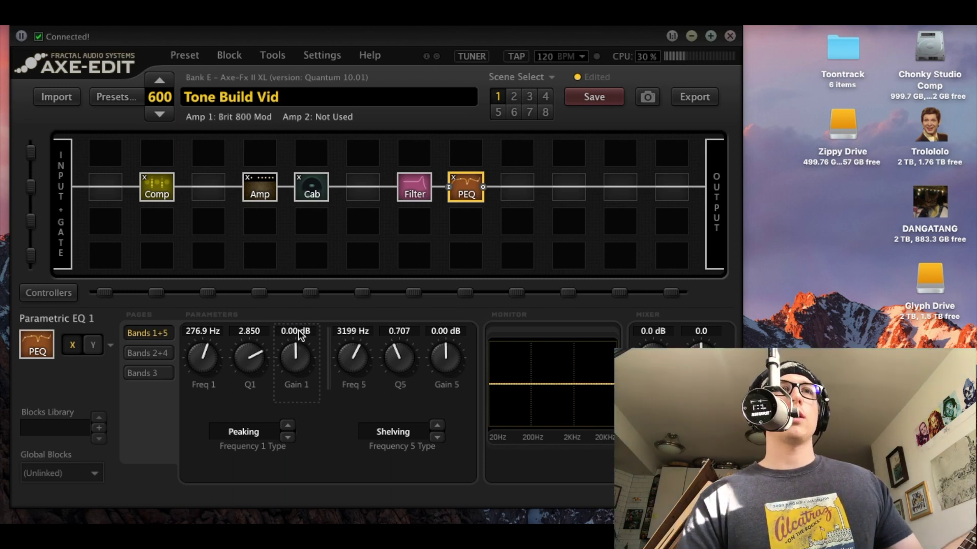
pyautogui.moveTo(294, 360); pyautogui.dragTo(294, 364)
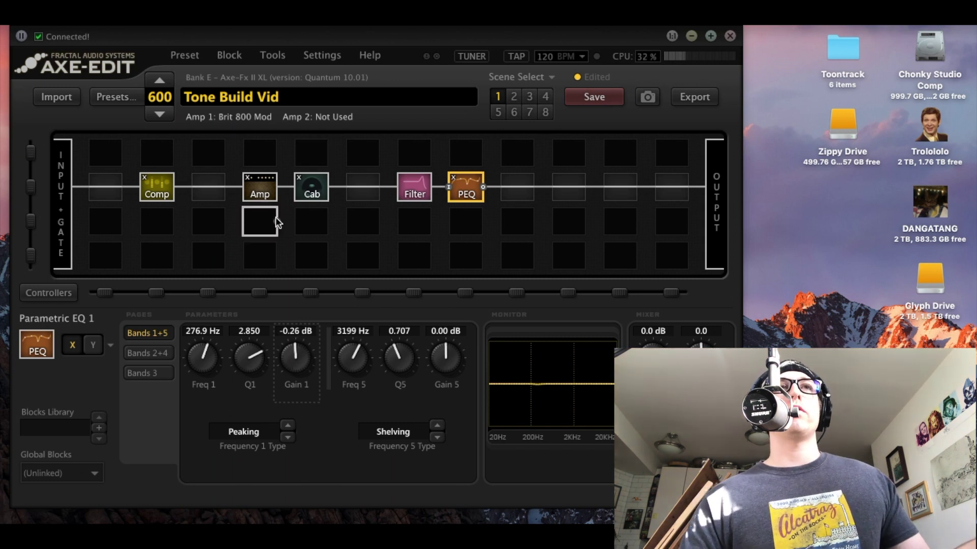
pyautogui.moveTo(290, 366); pyautogui.dragTo(290, 373)
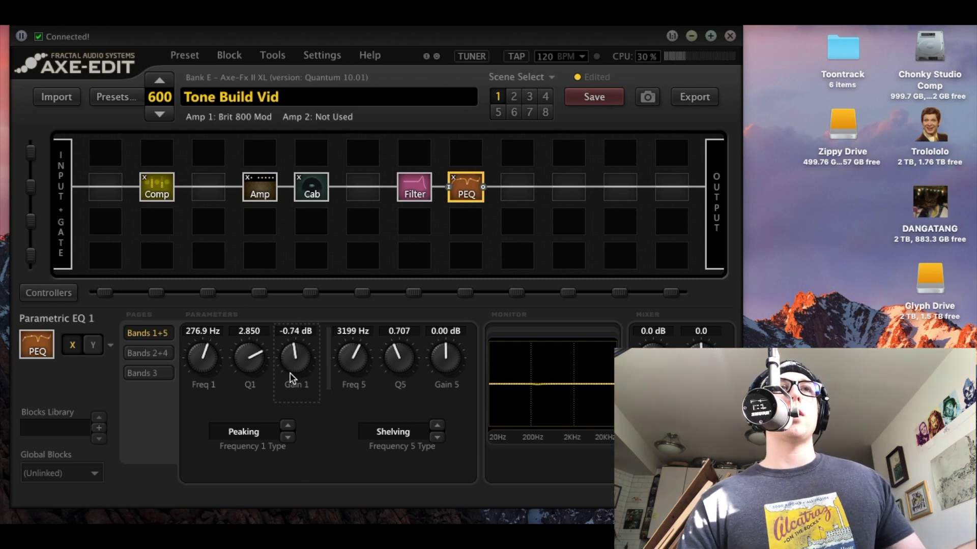
pyautogui.scroll(-3, 291, 387)
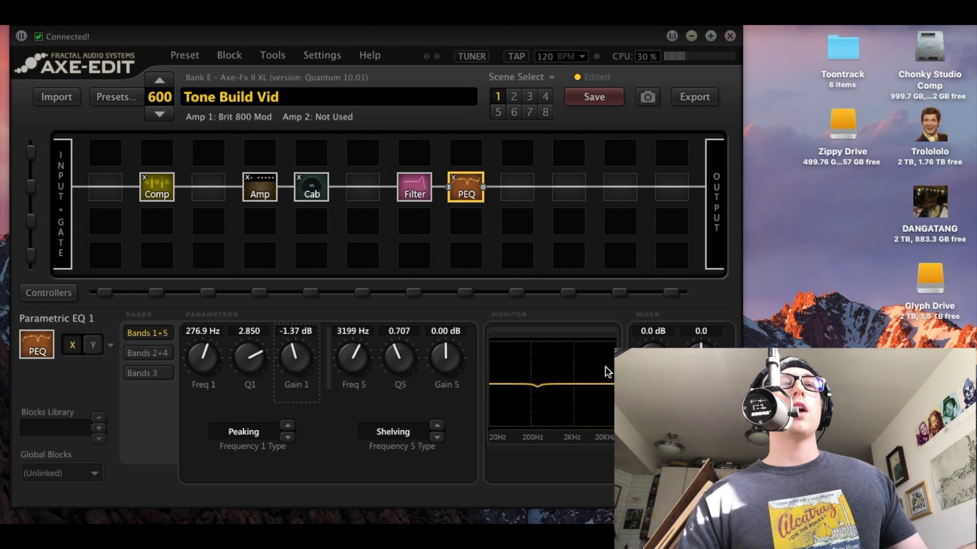
pyautogui.click(157, 354)
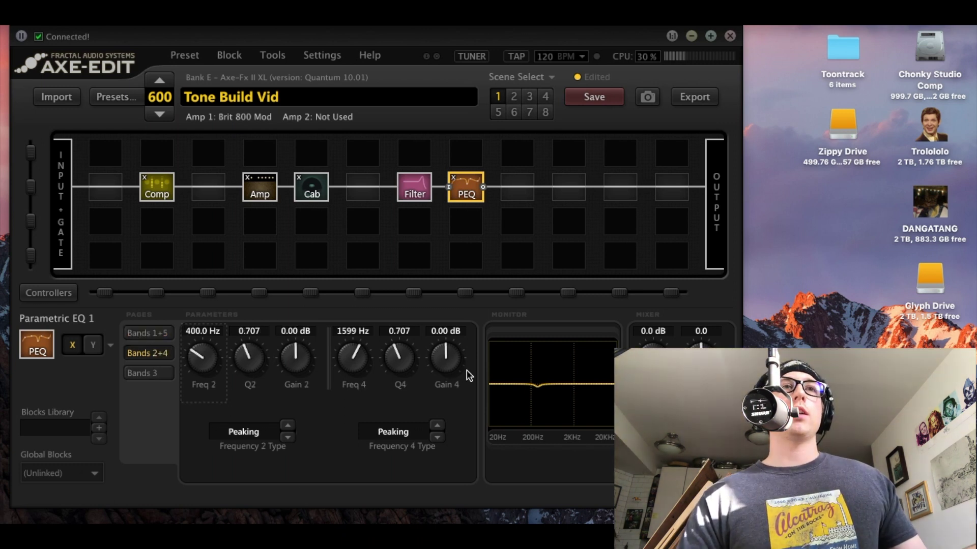
# Boost PEQ band 4 to 12 dB with a narrow Q and sweep it to 4343 Hz
pyautogui.moveTo(340, 374); pyautogui.dragTo(391, 310)
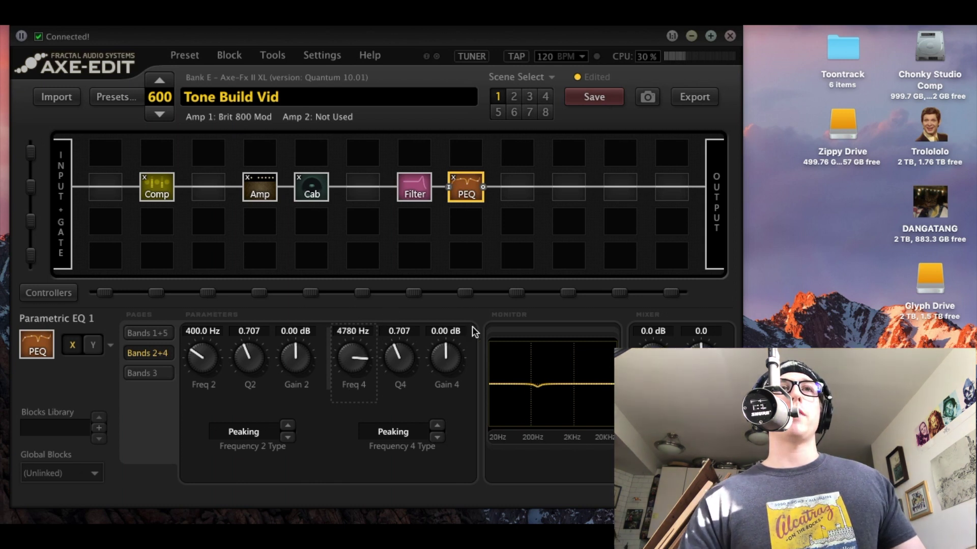
pyautogui.moveTo(456, 364); pyautogui.dragTo(452, 333)
pyautogui.moveTo(399, 362); pyautogui.dragTo(407, 355)
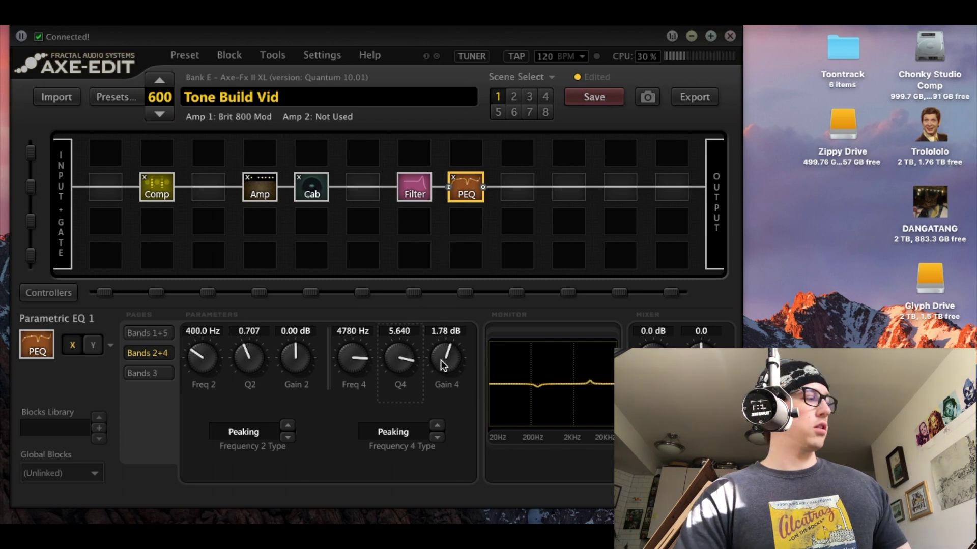
pyautogui.moveTo(443, 365); pyautogui.dragTo(393, 383)
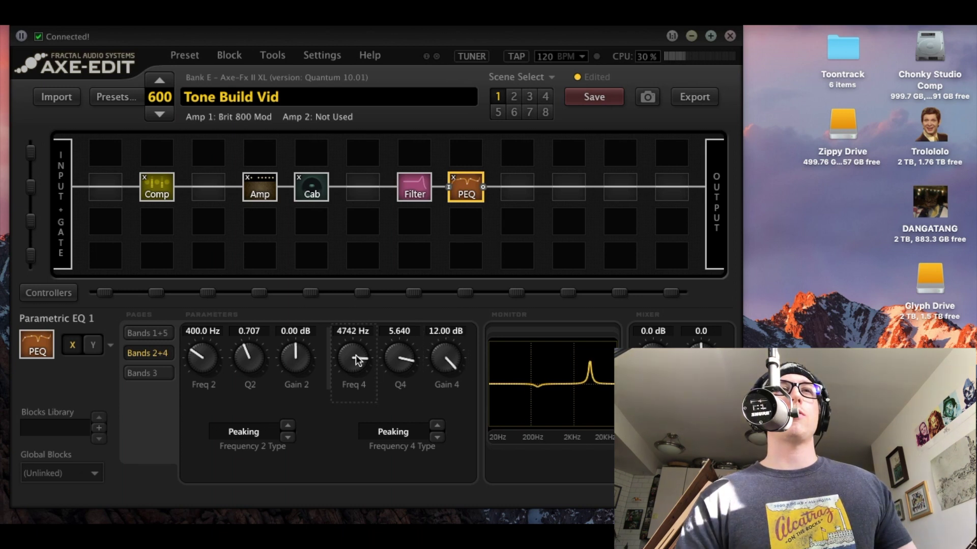
pyautogui.moveTo(359, 360)
pyautogui.mouseDown()
pyautogui.moveTo(356, 377)
pyautogui.moveTo(360, 346)
pyautogui.moveTo(356, 362)
pyautogui.mouseUp()
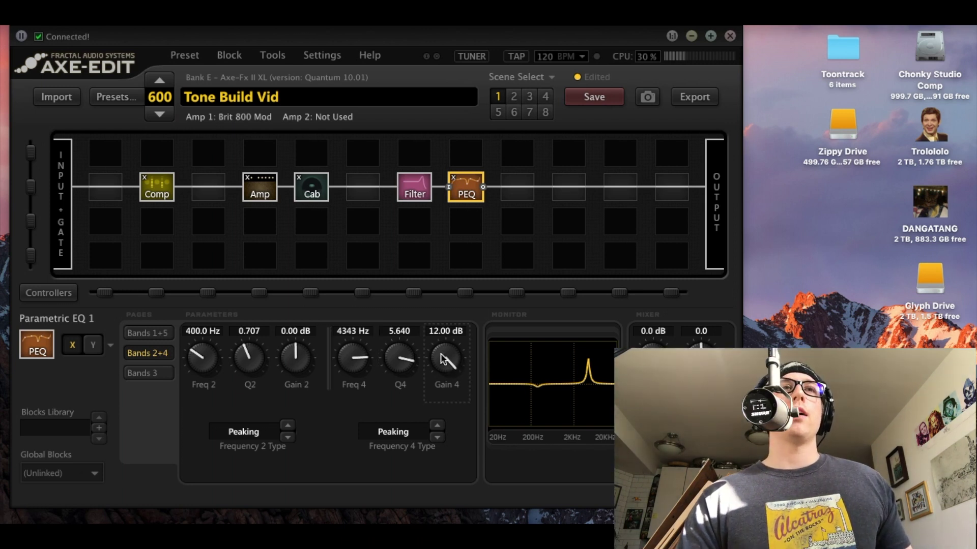
# Set PEQ band 4 to Q 3.025 and a gentle -1.10 dB cut
pyautogui.moveTo(441, 359); pyautogui.dragTo(442, 418)
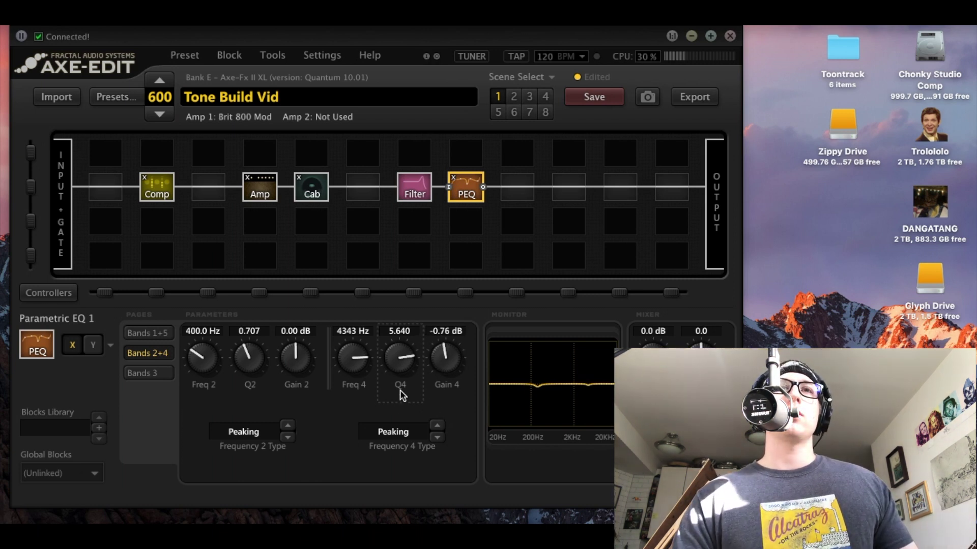
pyautogui.moveTo(401, 395); pyautogui.dragTo(400, 409)
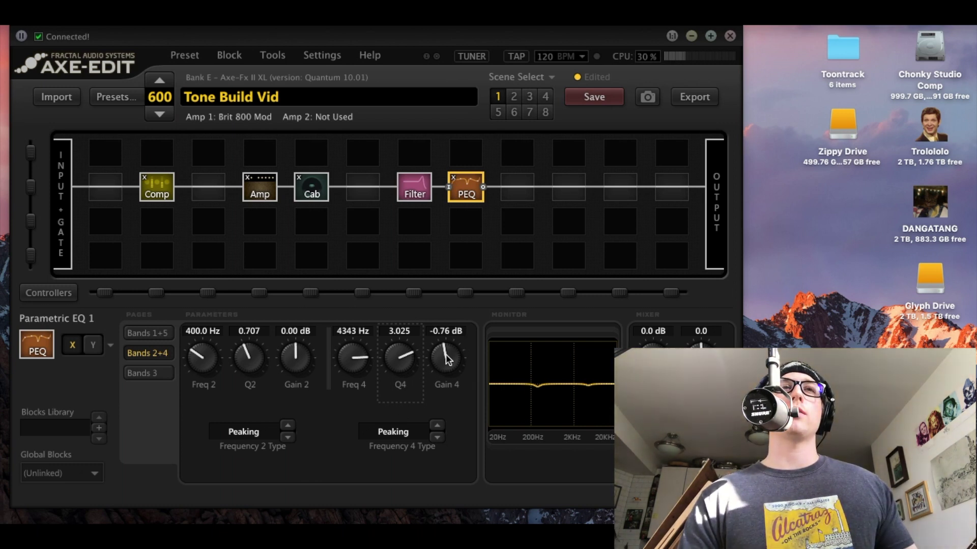
pyautogui.moveTo(447, 359); pyautogui.dragTo(448, 366)
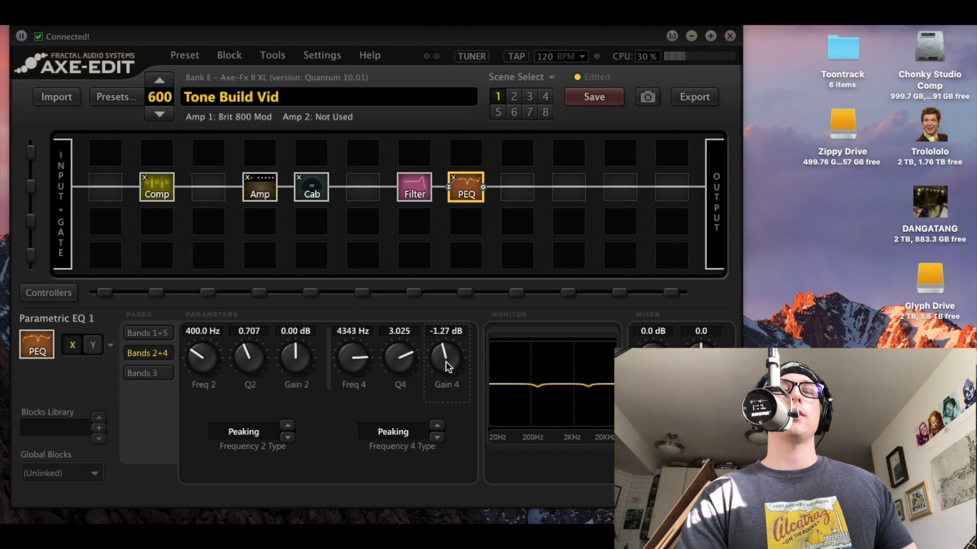
pyautogui.moveTo(447, 366); pyautogui.dragTo(448, 360)
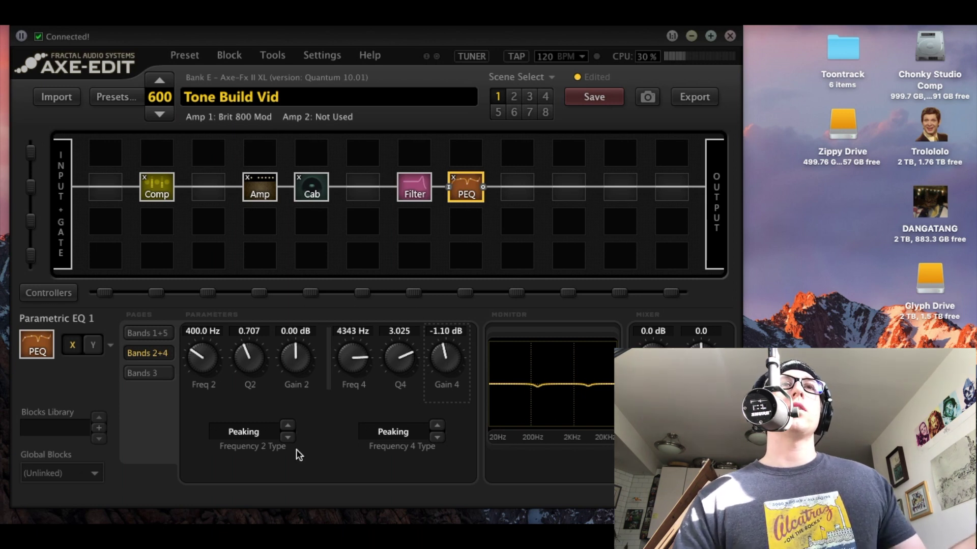
pyautogui.click(150, 374)
# On the Bands 2+4 page, dial PEQ band 2 to 2788 Hz, -1.00 dB gain and Q 3.752
pyautogui.click(155, 353)
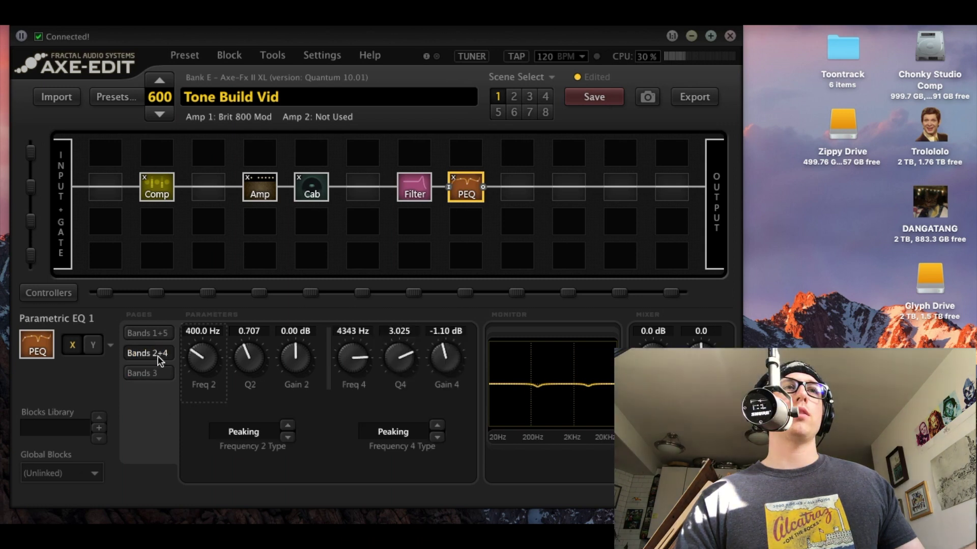
pyautogui.moveTo(201, 355); pyautogui.dragTo(328, 332)
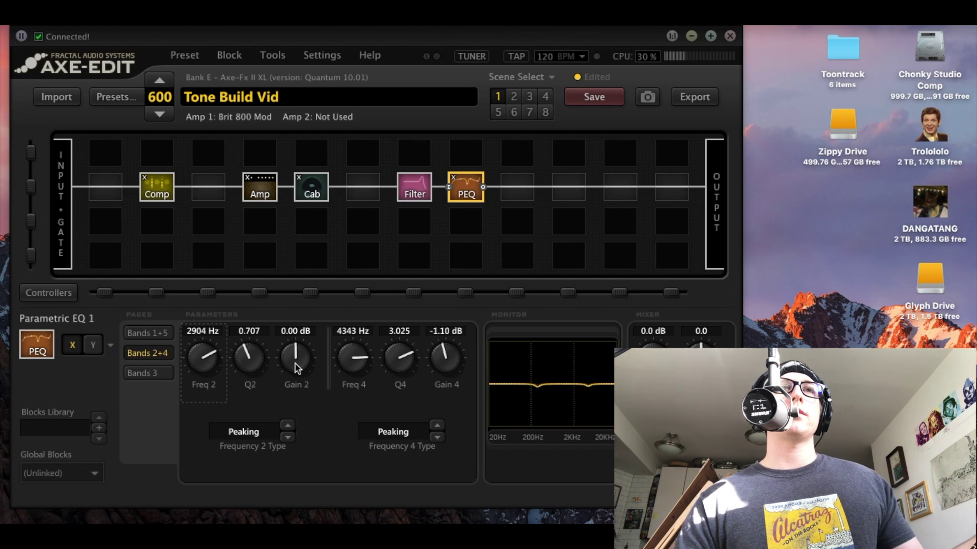
pyautogui.moveTo(297, 367); pyautogui.dragTo(170, 507)
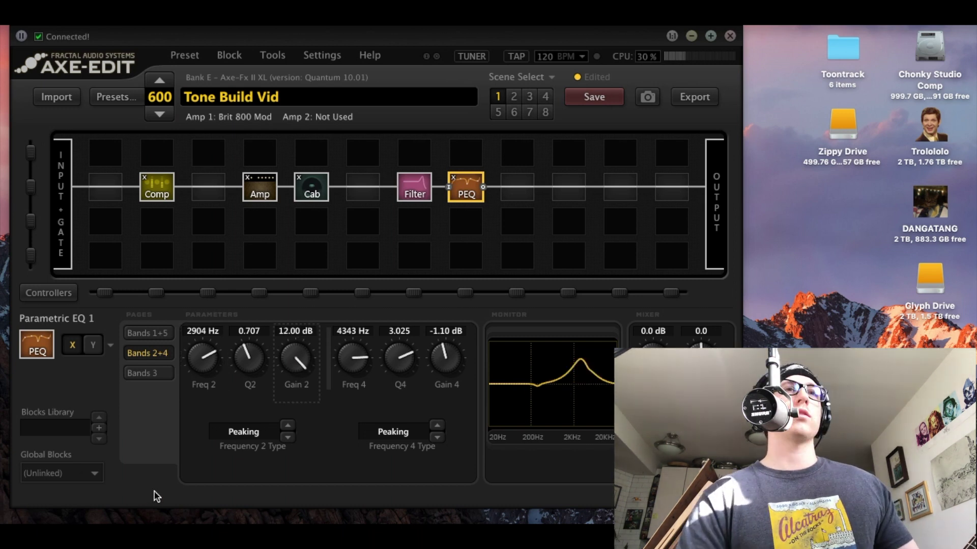
pyautogui.moveTo(256, 359); pyautogui.dragTo(288, 276)
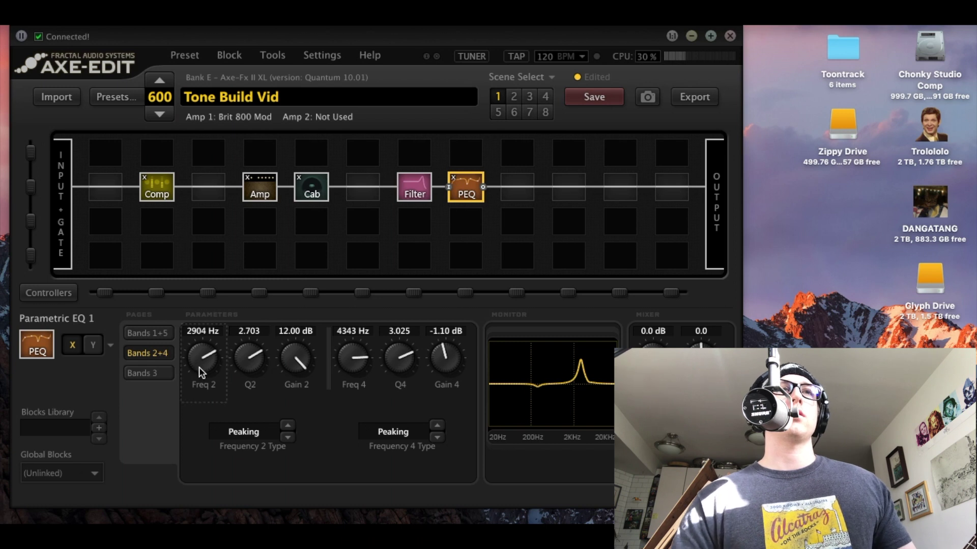
pyautogui.moveTo(202, 373); pyautogui.dragTo(204, 349)
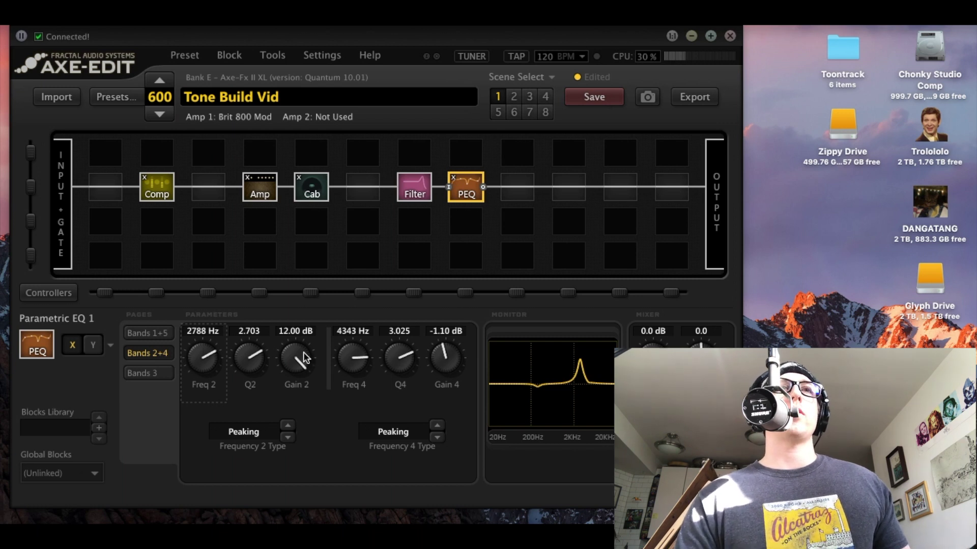
pyautogui.moveTo(305, 358); pyautogui.dragTo(276, 548)
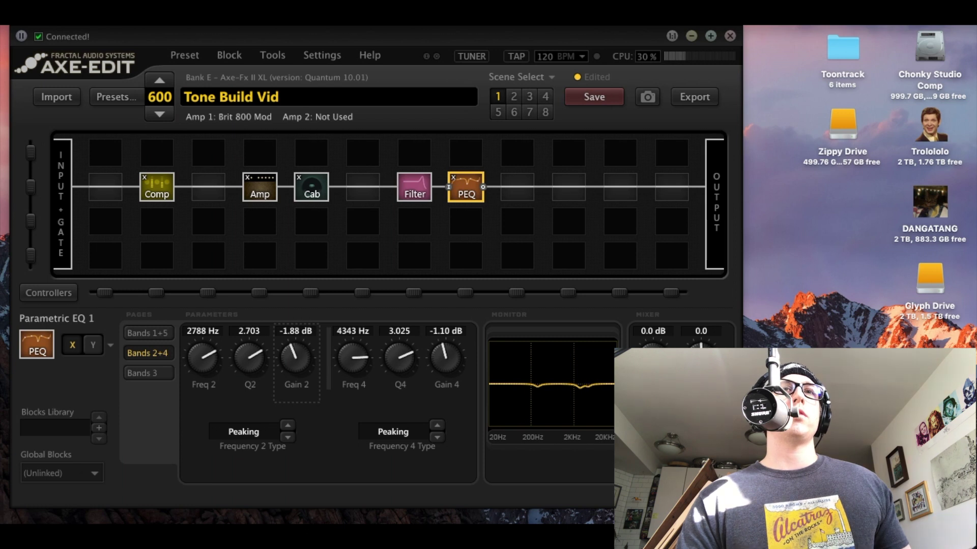
pyautogui.scroll(2, 295, 357)
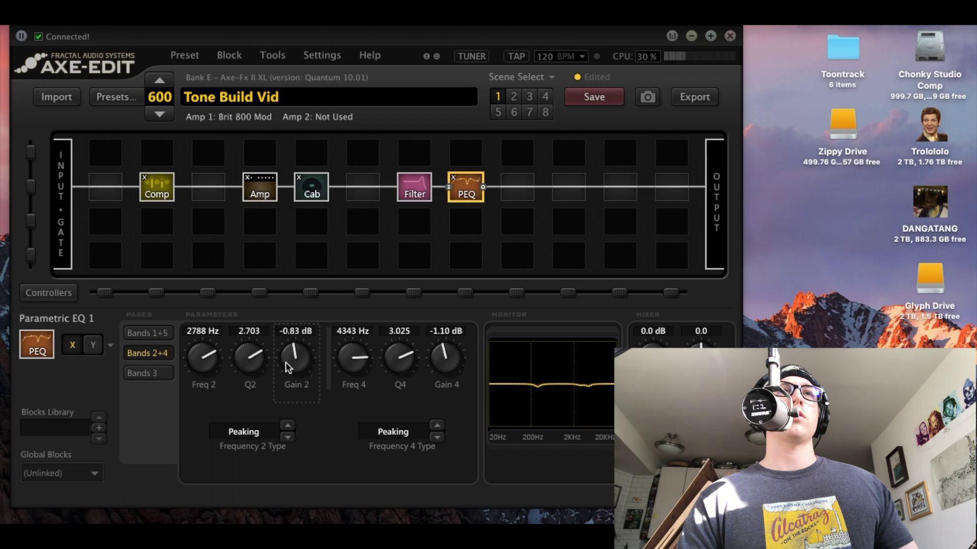
pyautogui.scroll(-1, 287, 367)
pyautogui.scroll(-1, 290, 364)
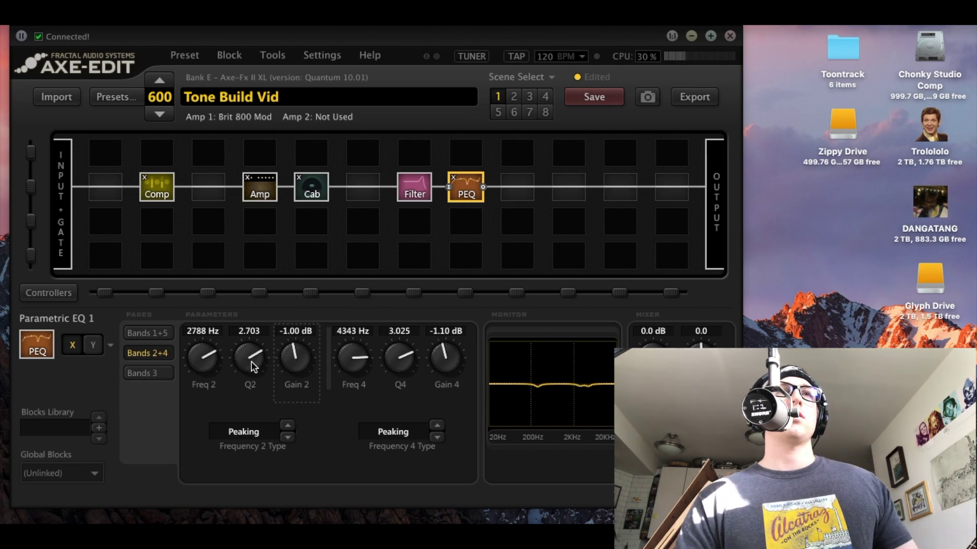
pyautogui.scroll(2, 254, 350)
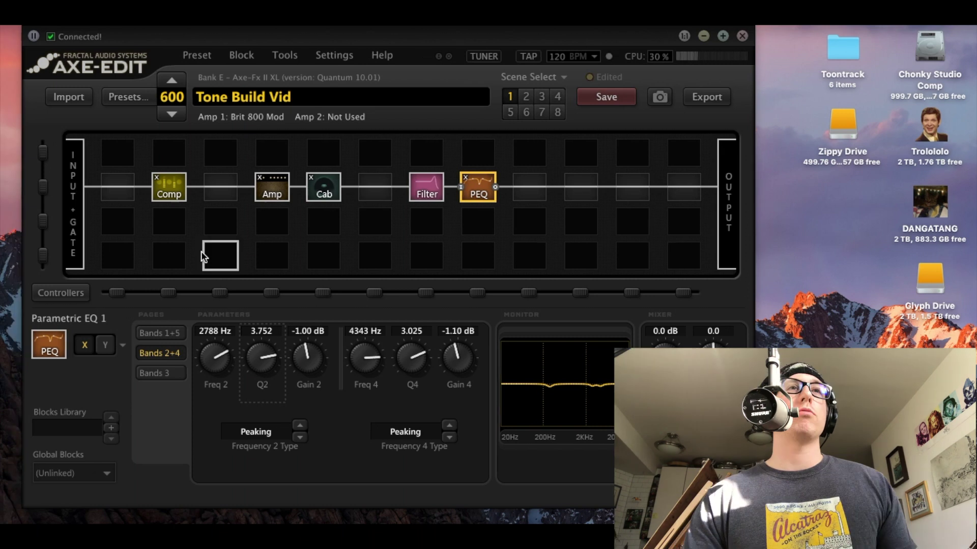
# Insert a Volume/Pan 1 block in the empty slot between Comp and Amp
pyautogui.click(227, 196)
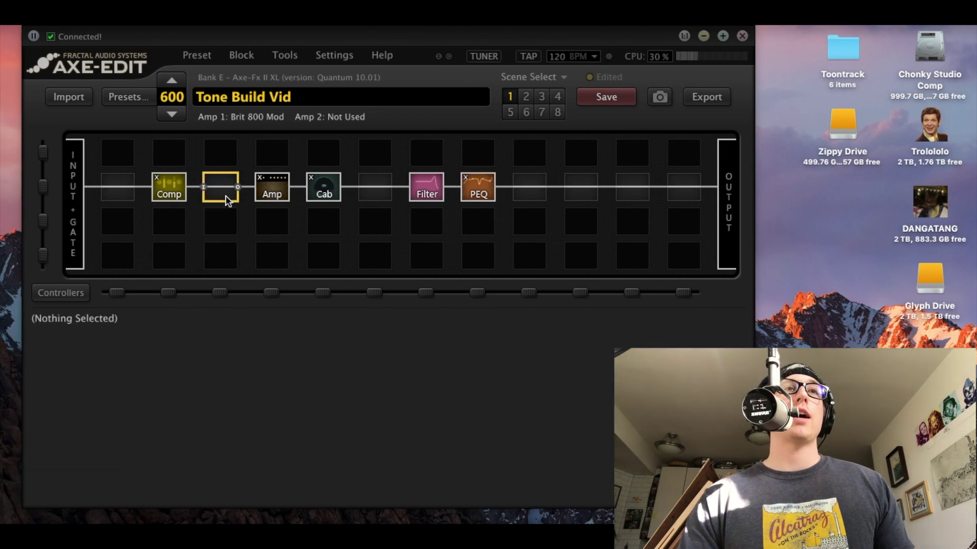
pyautogui.rightClick(226, 196)
pyautogui.moveTo(488, 497)
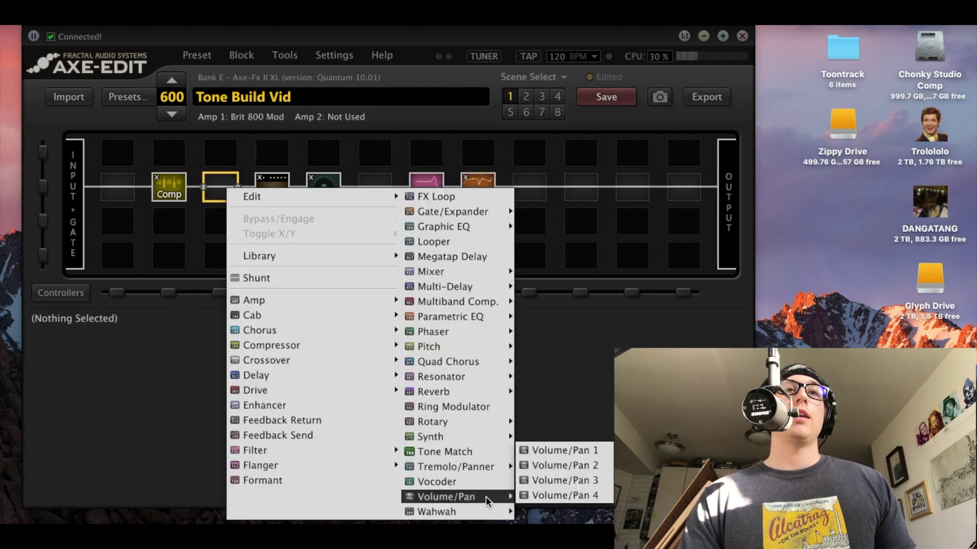
pyautogui.click(585, 451)
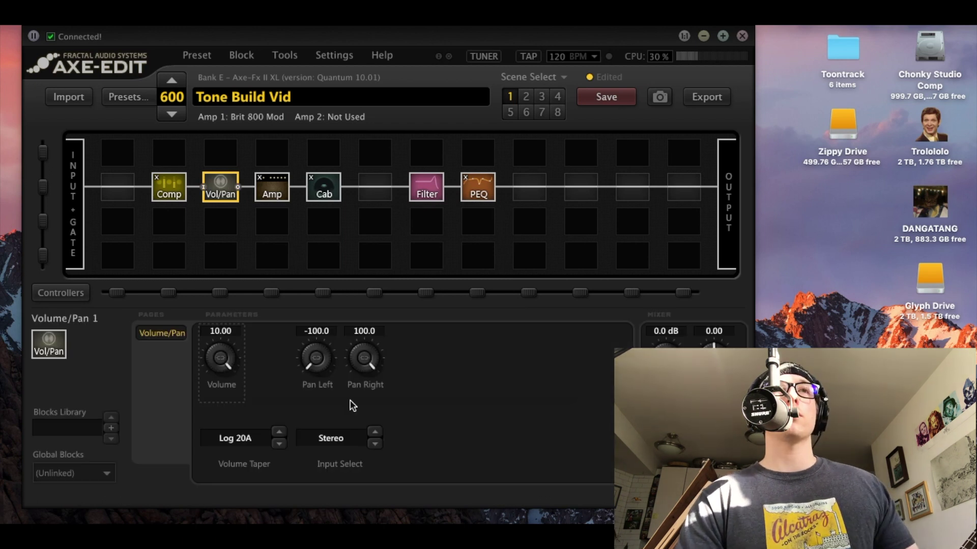
# Assign Extern 1 as the modifier source controlling the Volume parameter
pyautogui.rightClick(220, 357)
pyautogui.click(232, 201)
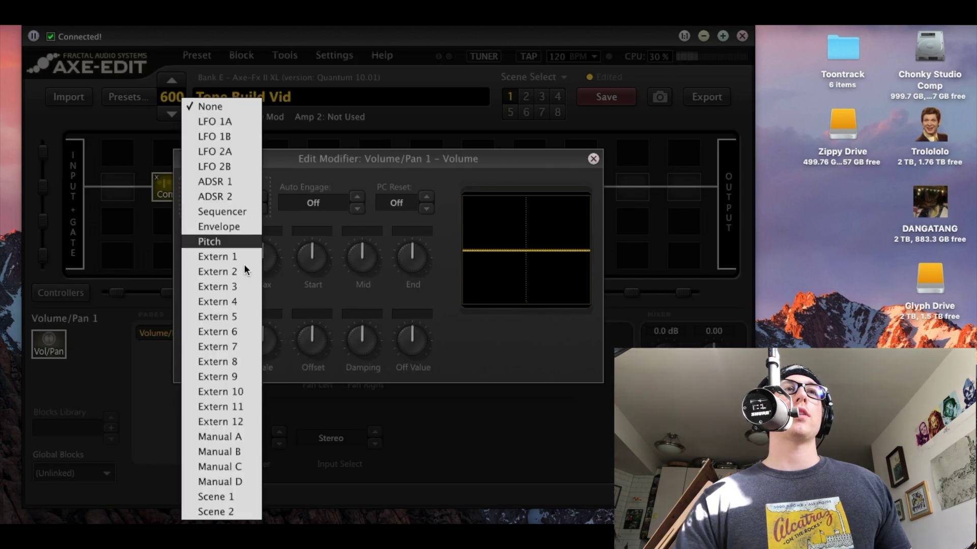
pyautogui.click(226, 258)
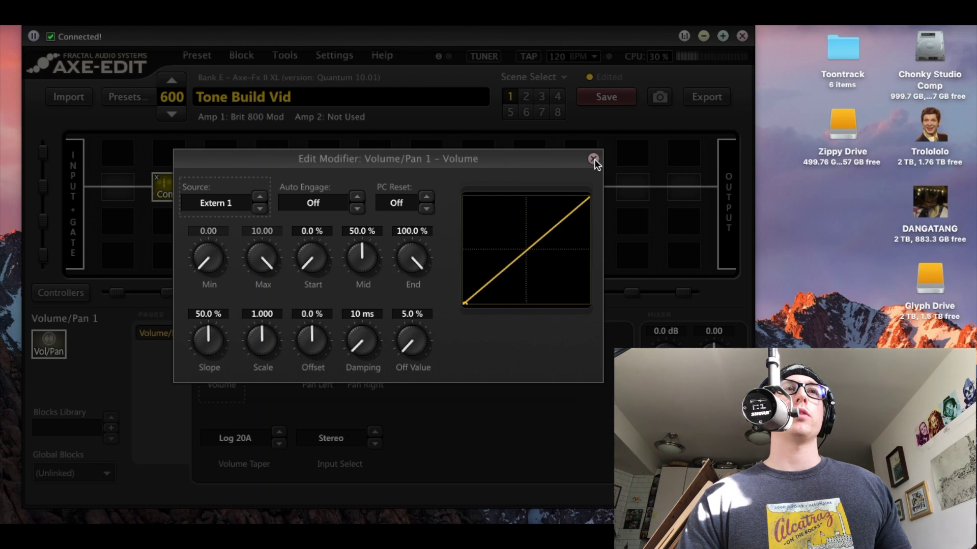
pyautogui.click(593, 159)
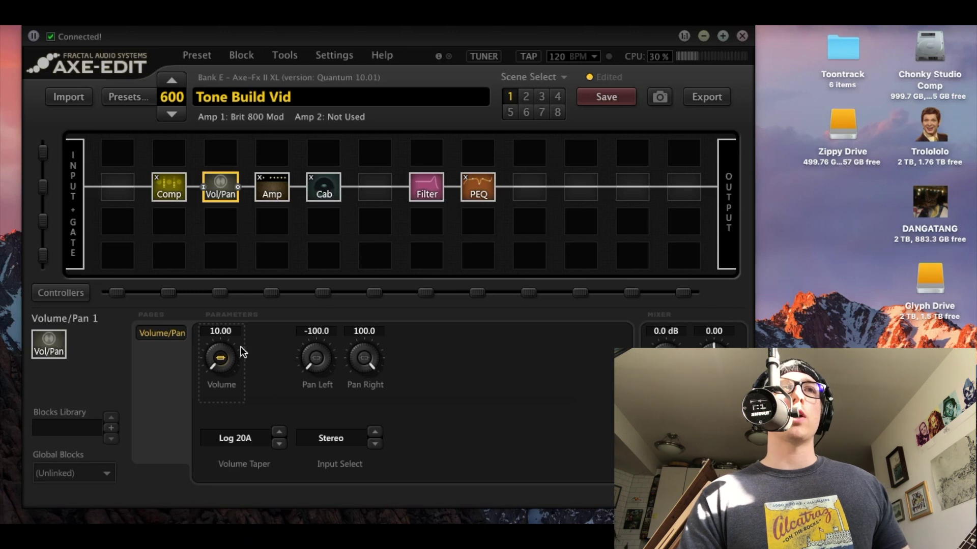
pyautogui.click(213, 358)
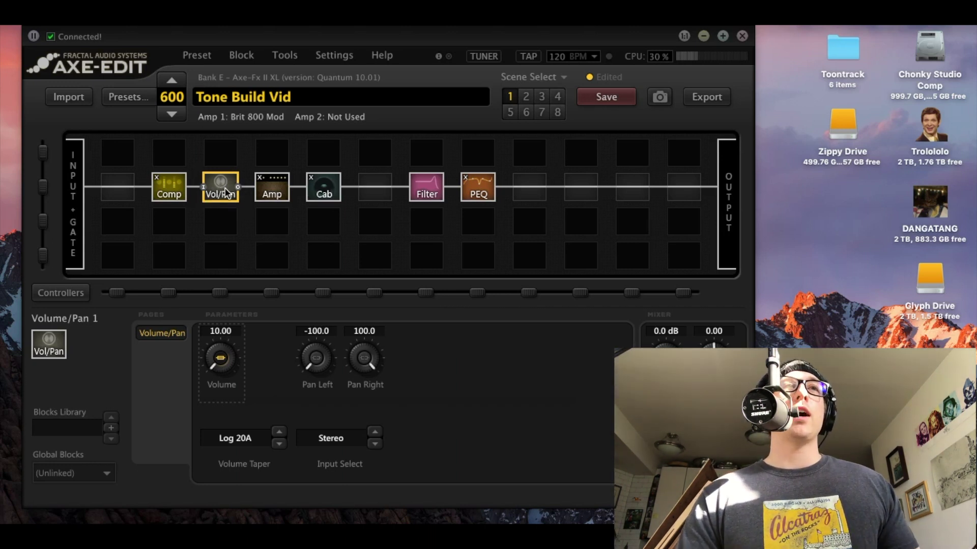
pyautogui.moveTo(178, 185); pyautogui.dragTo(175, 186)
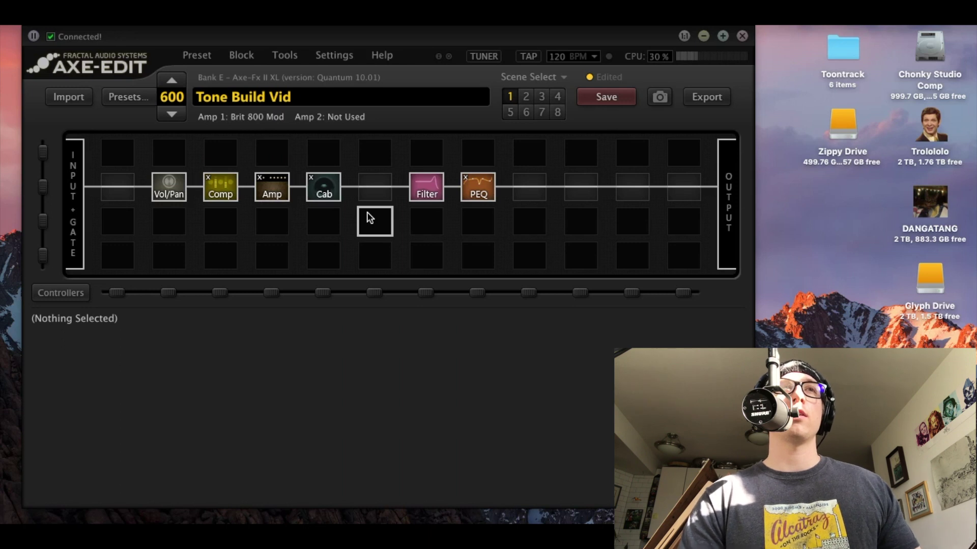
# Move the Vol/Pan block back after Comp and save the preset
pyautogui.click(173, 193)
pyautogui.moveTo(173, 192); pyautogui.dragTo(221, 188)
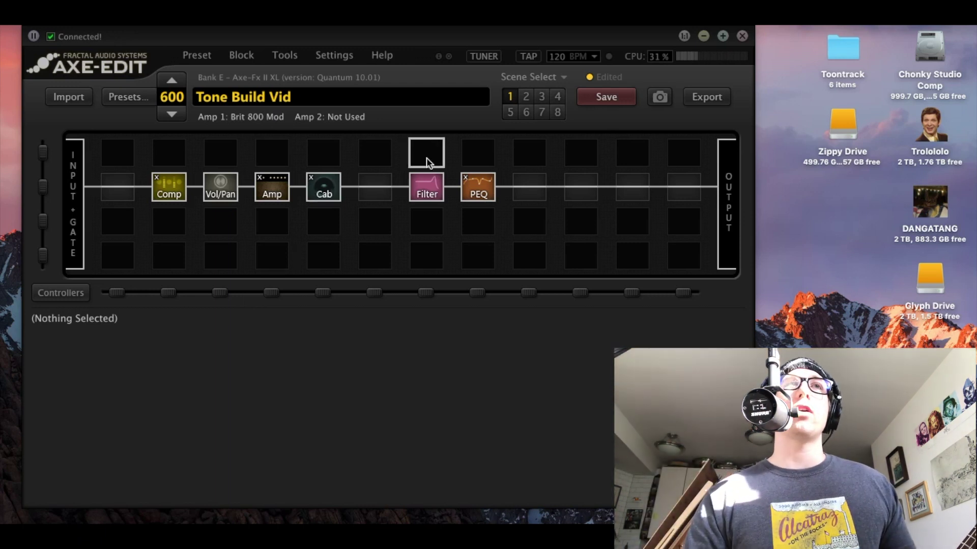
pyautogui.click(605, 97)
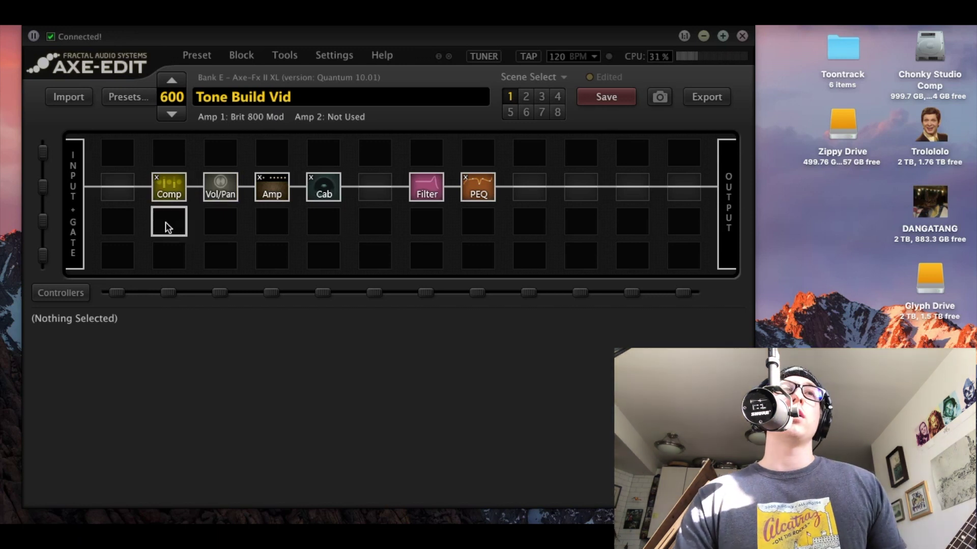
# Branch a cable from PEQ to the slot below and place Reverb 1 there
pyautogui.click(513, 192)
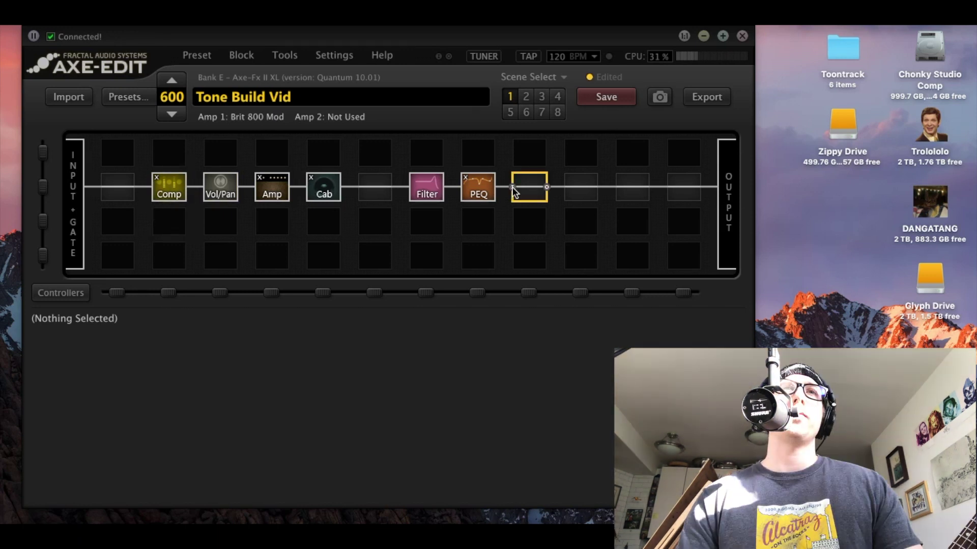
pyautogui.moveTo(513, 192); pyautogui.dragTo(542, 230)
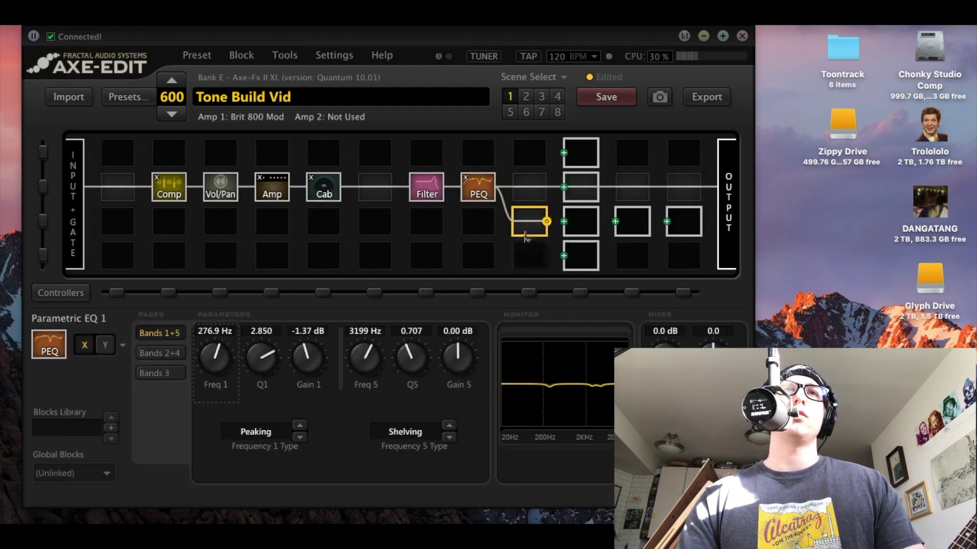
pyautogui.rightClick(528, 230)
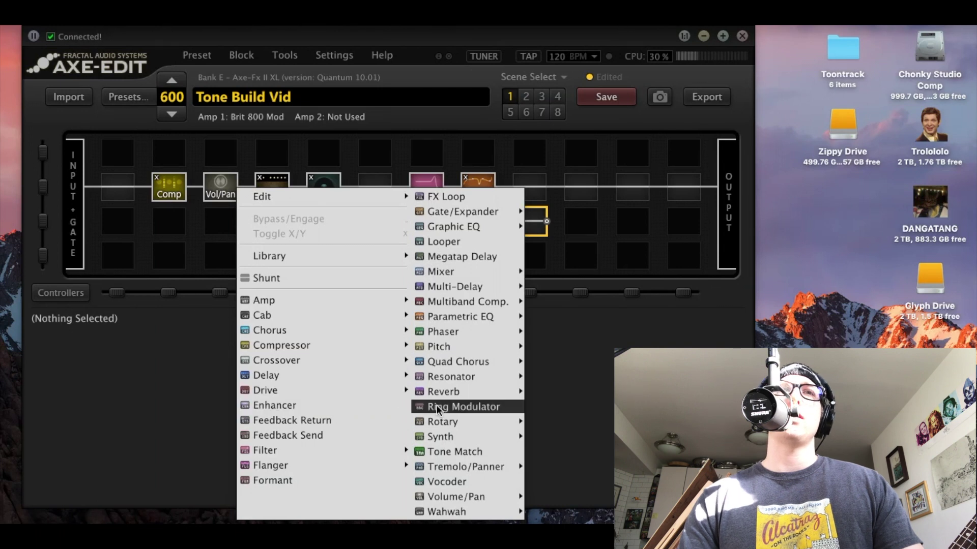
pyautogui.moveTo(445, 395)
pyautogui.click(557, 375)
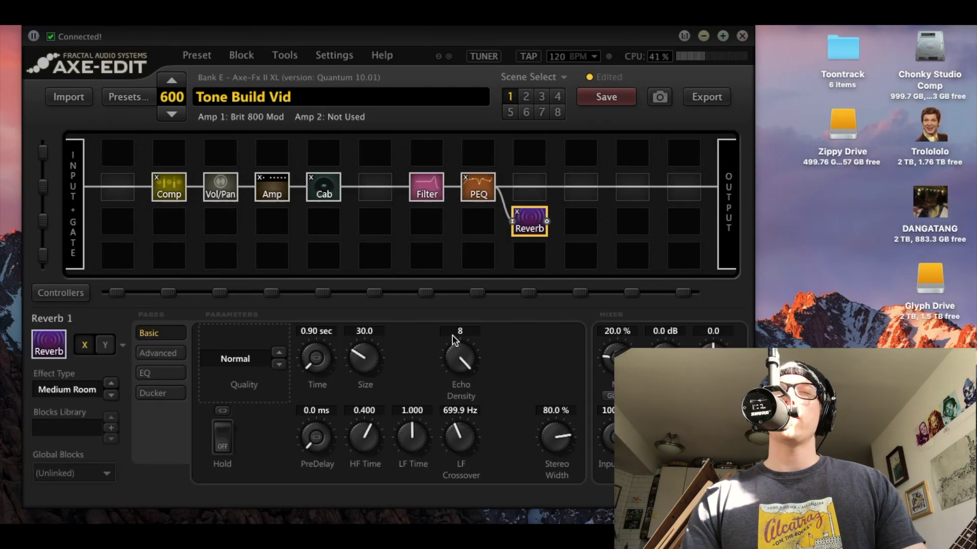
# Set the reverb type to Studio and shorten its decay time to 1.49 sec
pyautogui.click(86, 395)
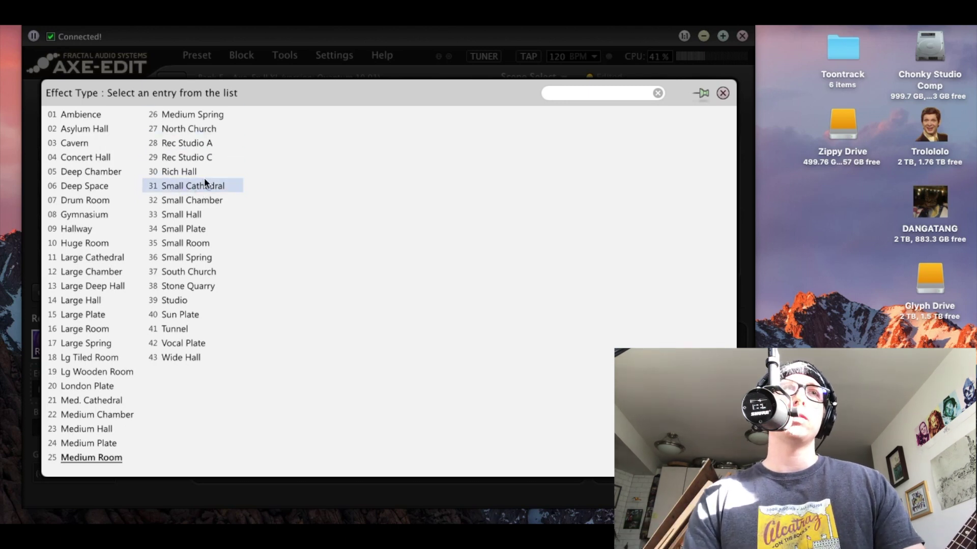
pyautogui.click(185, 301)
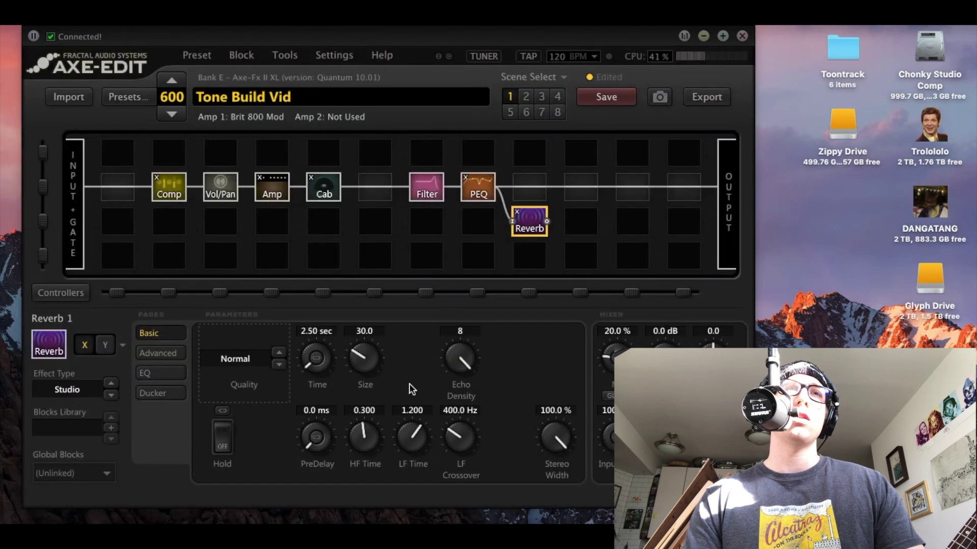
pyautogui.moveTo(309, 367)
pyautogui.mouseDown()
pyautogui.moveTo(318, 388)
pyautogui.moveTo(307, 372)
pyautogui.mouseUp()
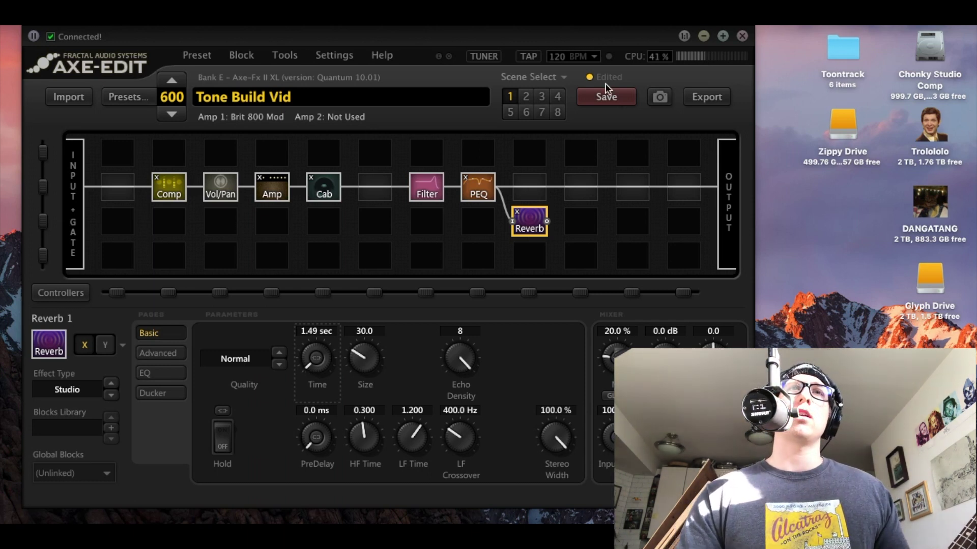
# Connect the reverb output back into the main row after PEQ
pyautogui.click(560, 218)
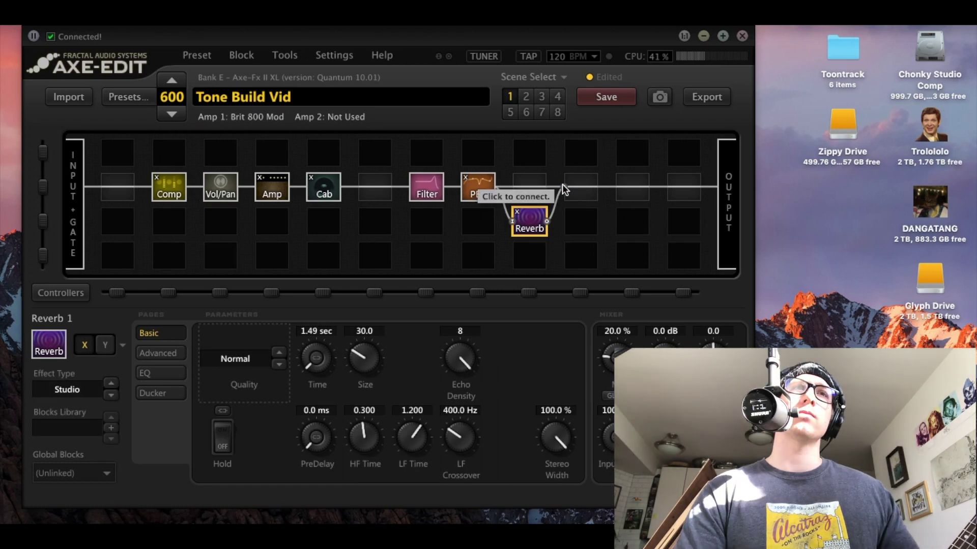
pyautogui.click(563, 189)
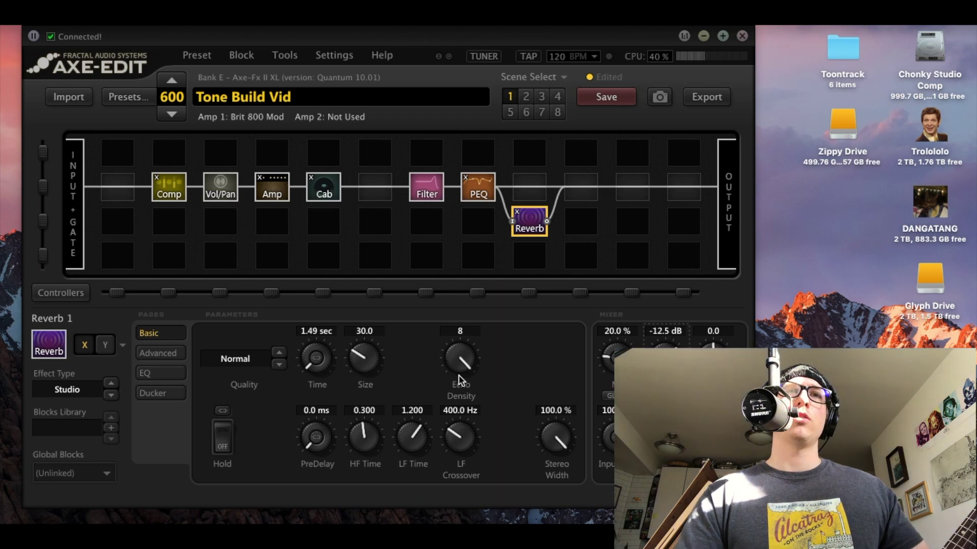
# Reconnect the reverb output to the main row and raise its mix to 24.4%
pyautogui.moveTo(547, 222); pyautogui.dragTo(570, 190)
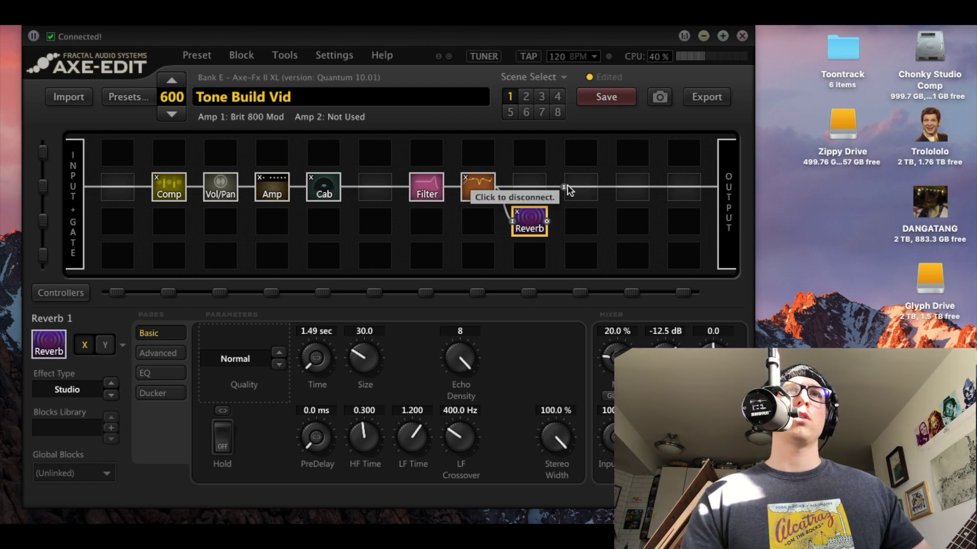
pyautogui.click(546, 221)
pyautogui.click(564, 188)
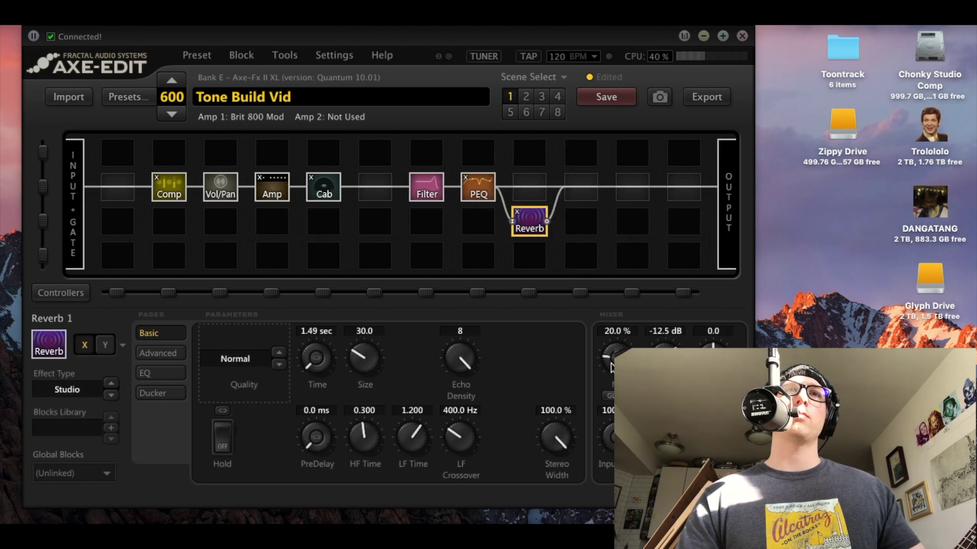
pyautogui.moveTo(612, 366); pyautogui.dragTo(611, 353)
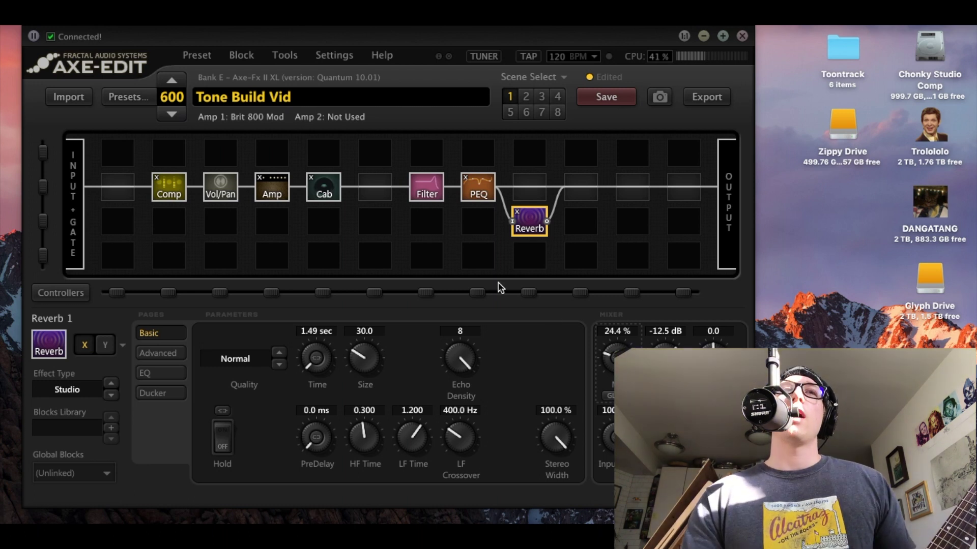
# Save the Tone Build Vid preset with Cmd+S
pyautogui.press('super+s')
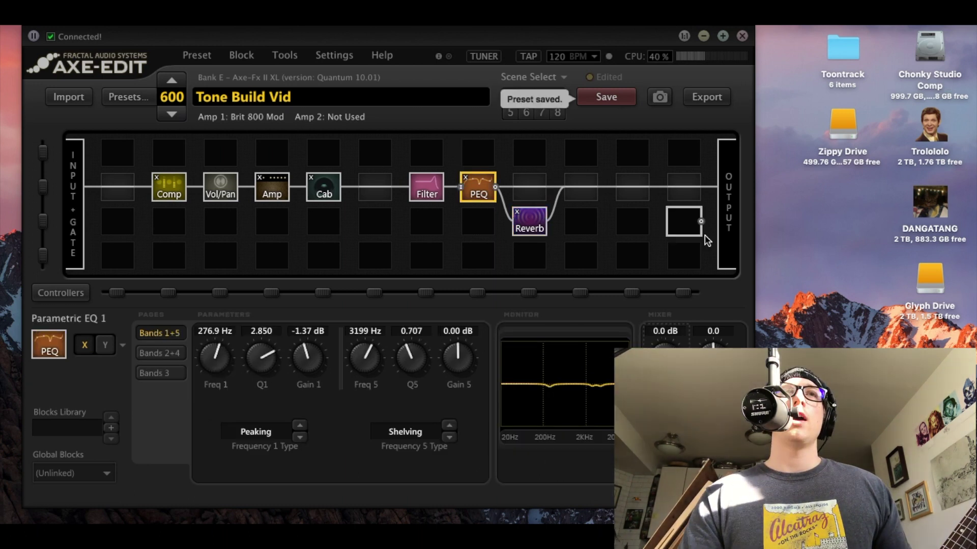